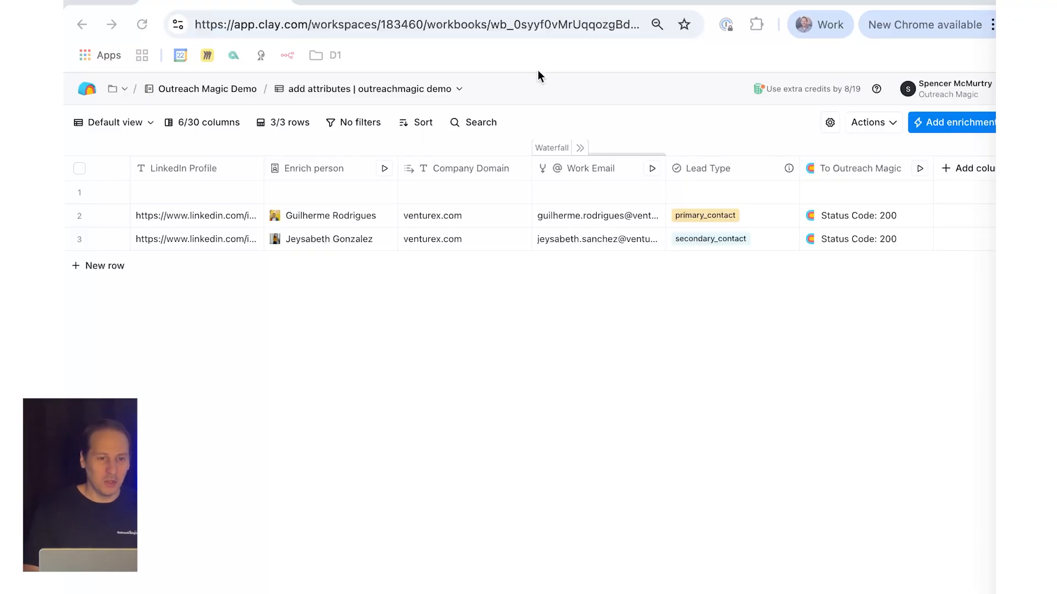
Step: Switch to Venture X's LinkedIn people page and examine the members matching the community manager keyword
click(497, 1)
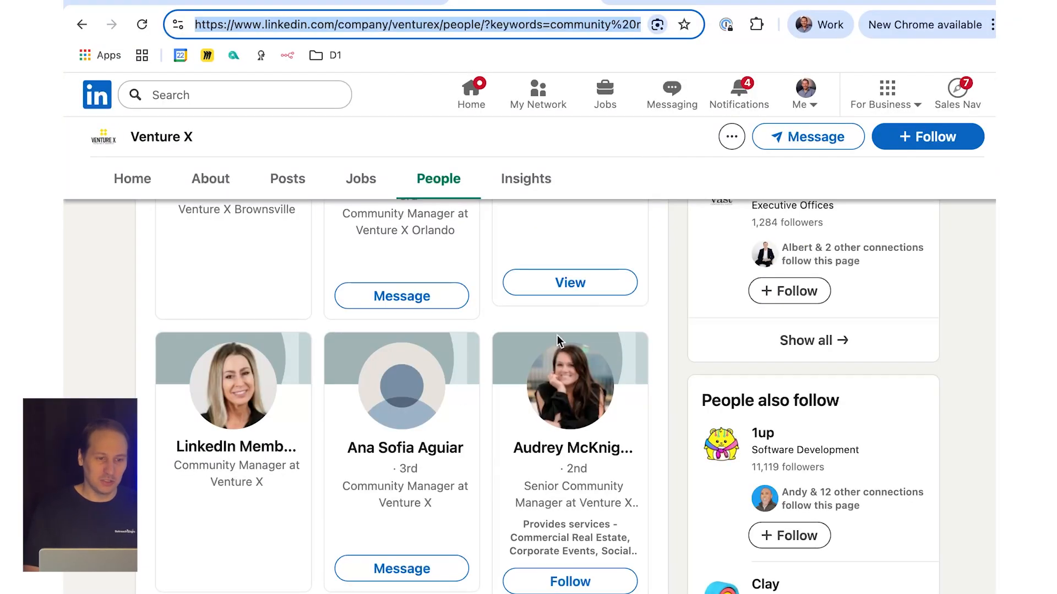
scroll(557, 341, up, 10)
scroll(558, 342, down, 1)
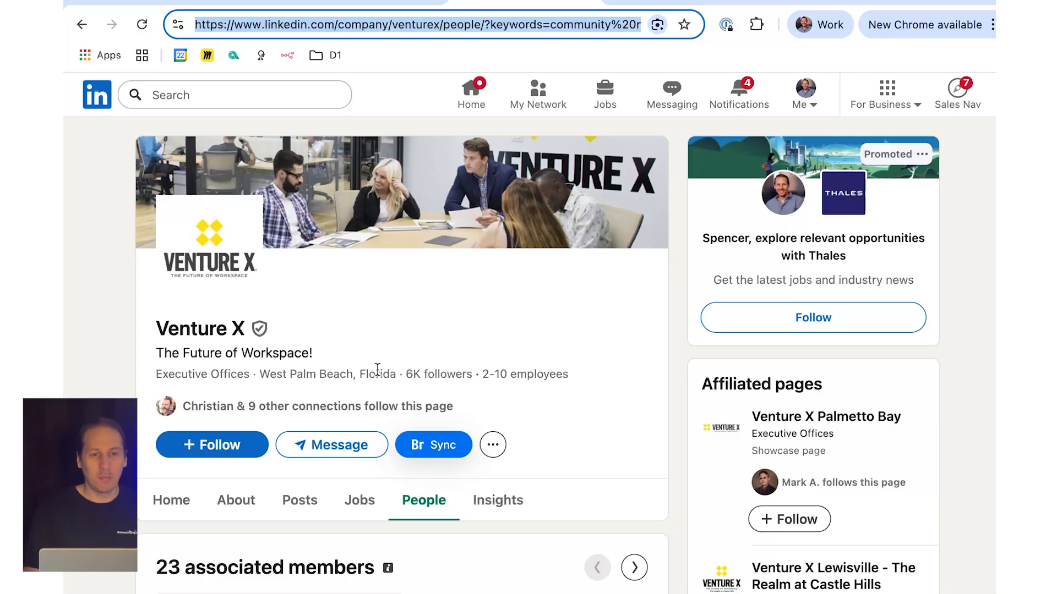
scroll(415, 288, down, 5)
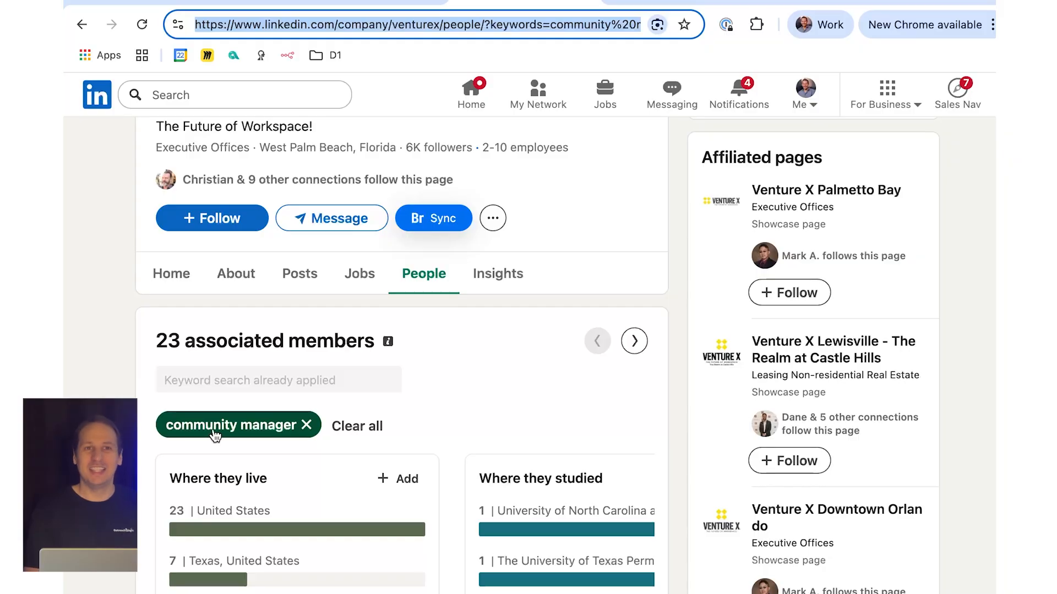
scroll(334, 459, down, 10)
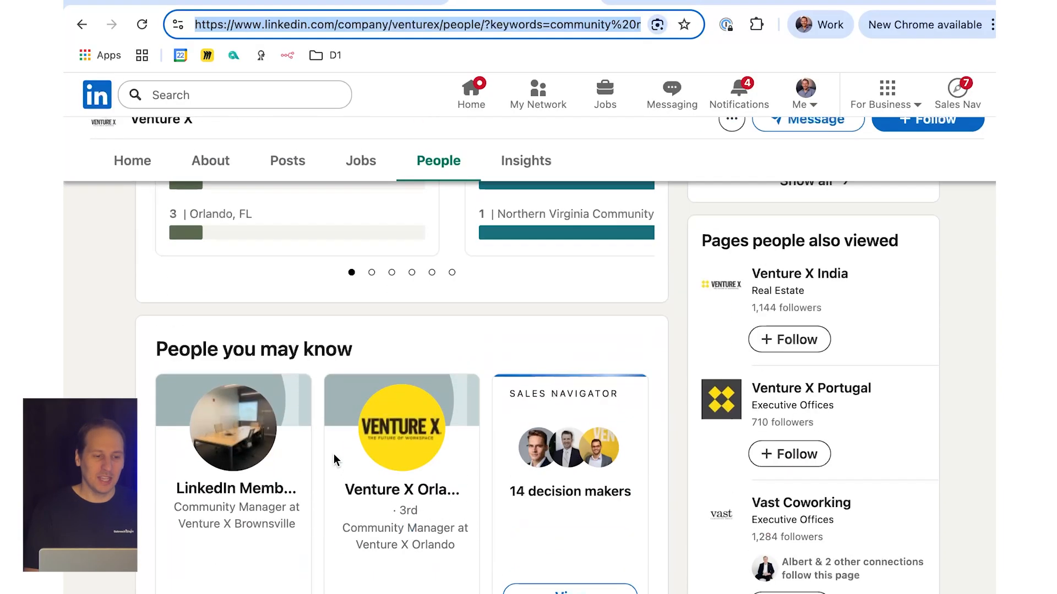
scroll(333, 459, up, 8)
scroll(267, 490, down, 15)
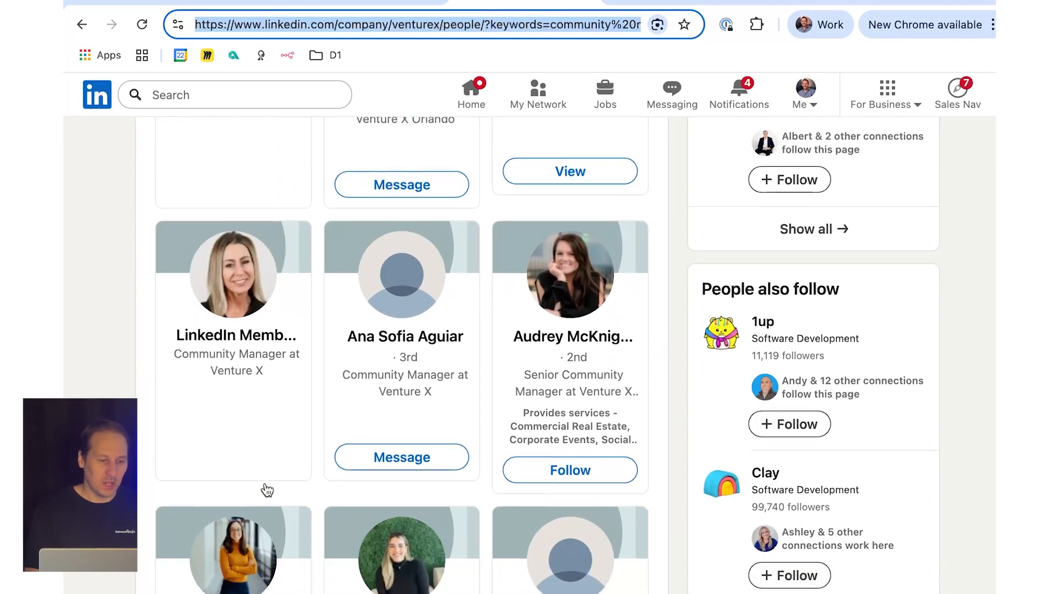
scroll(267, 491, down, 1)
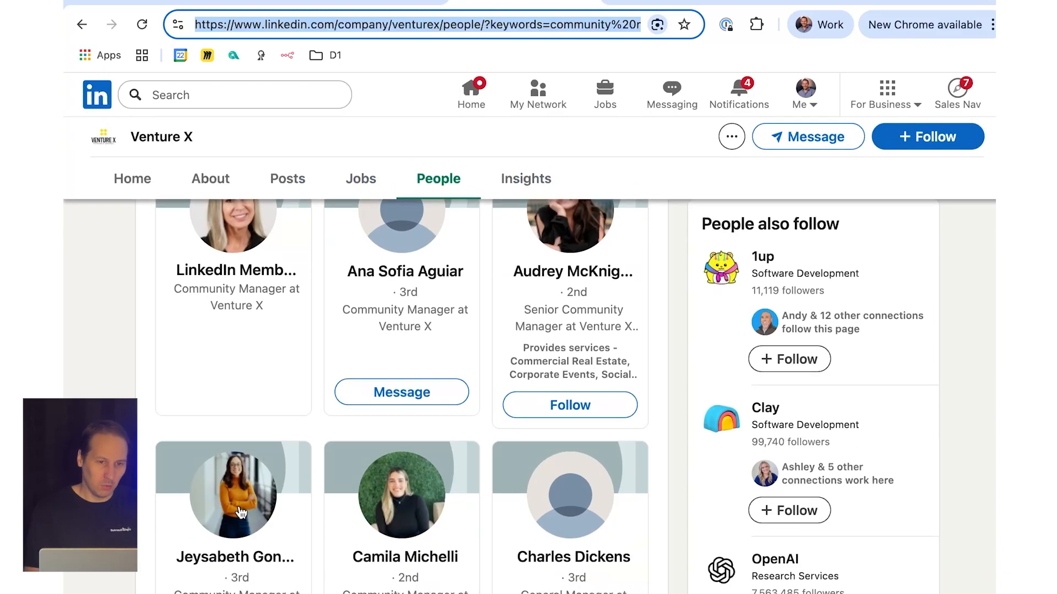
scroll(406, 431, up, 9)
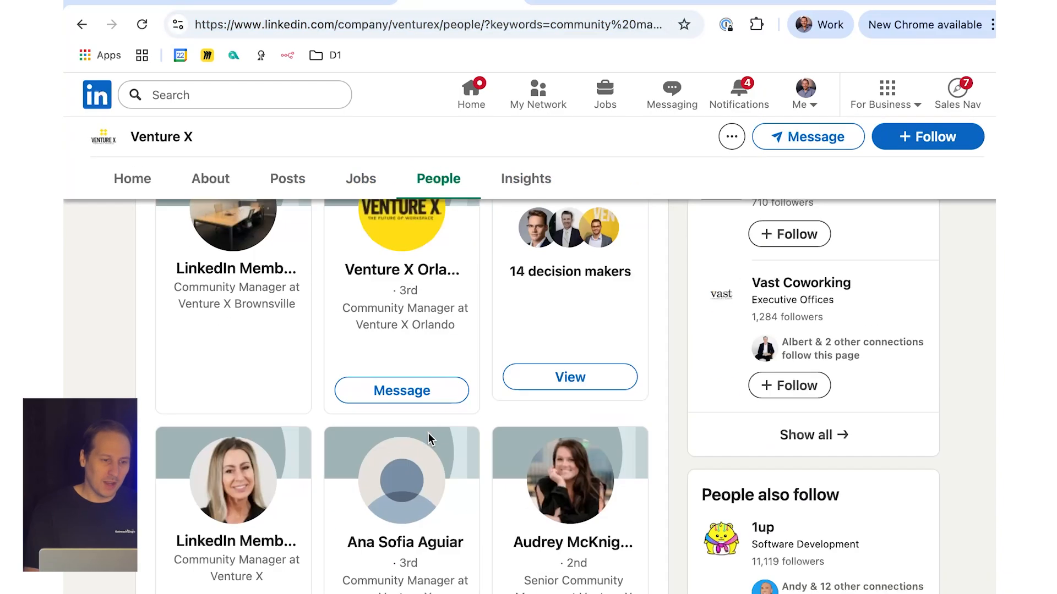
Step: Replace the community manager keyword filter on Venture X's people page with "ceo" and look through the matching members
scroll(334, 391, up, 12)
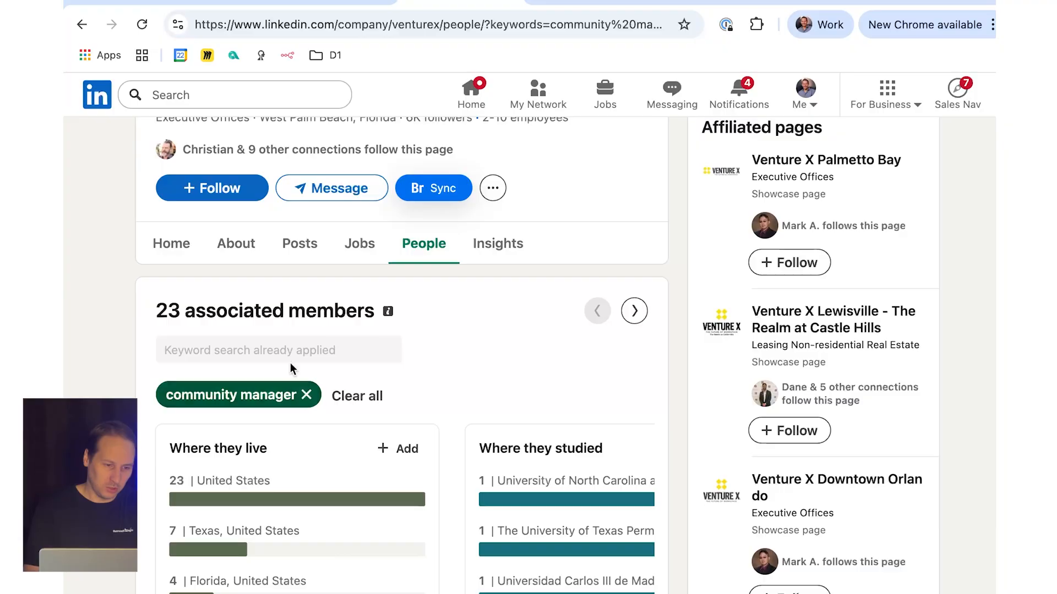
click(306, 394)
click(306, 373)
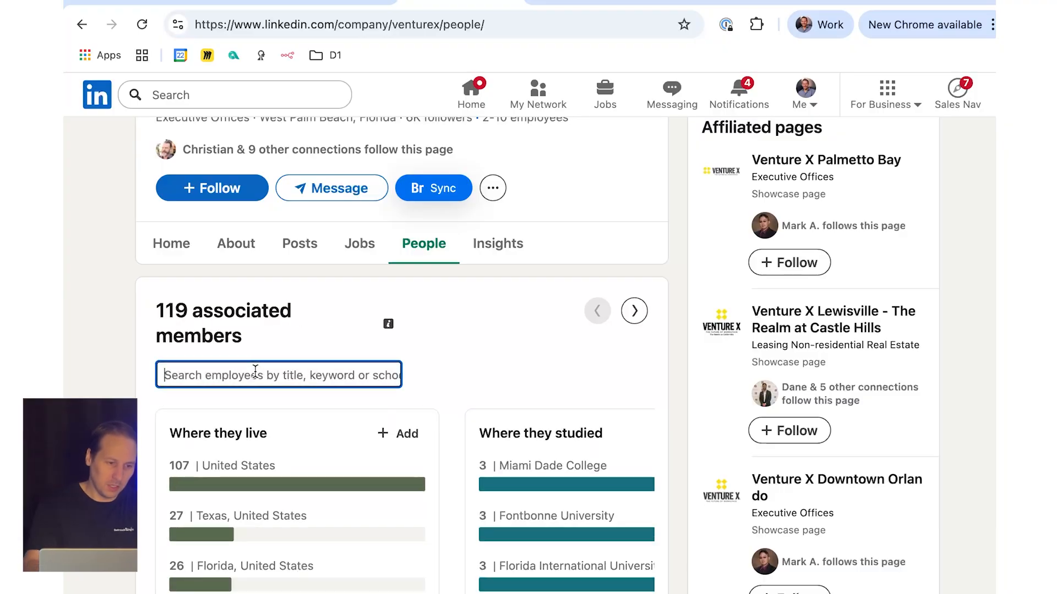
text(ceo)
key(Return)
scroll(353, 524, down, 9)
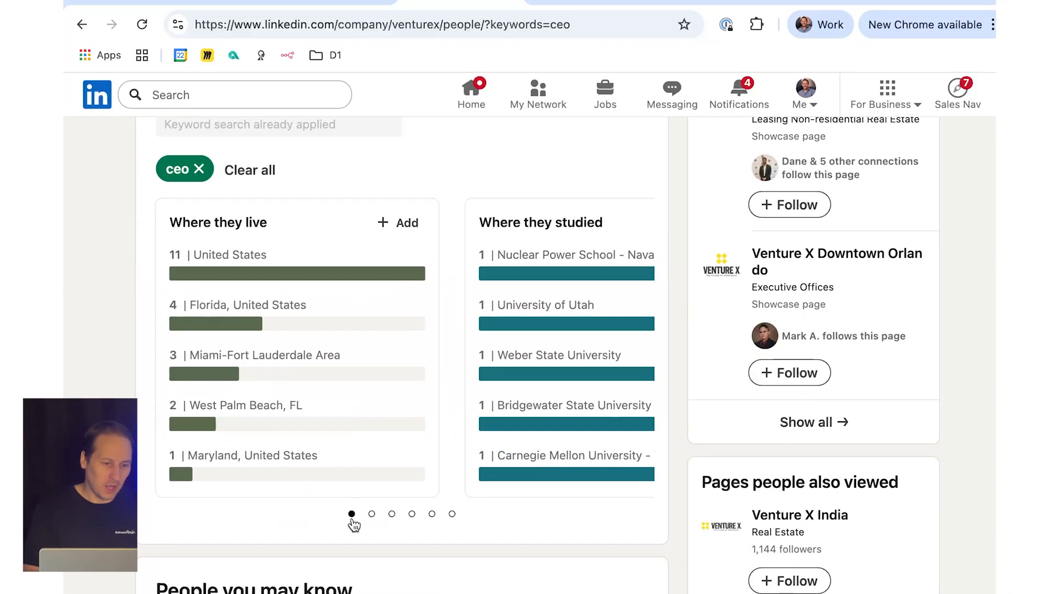
scroll(353, 524, down, 5)
scroll(385, 517, down, 3)
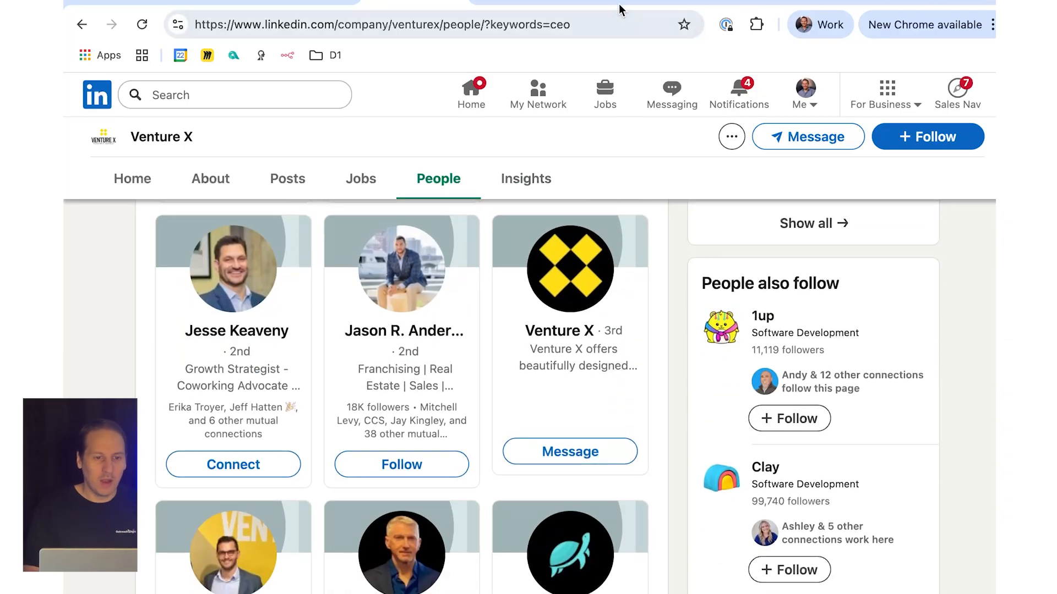
Step: View the LinkedIn profile of Venture X Doral's Chief Executive Officer and return to the Clay table
click(511, 2)
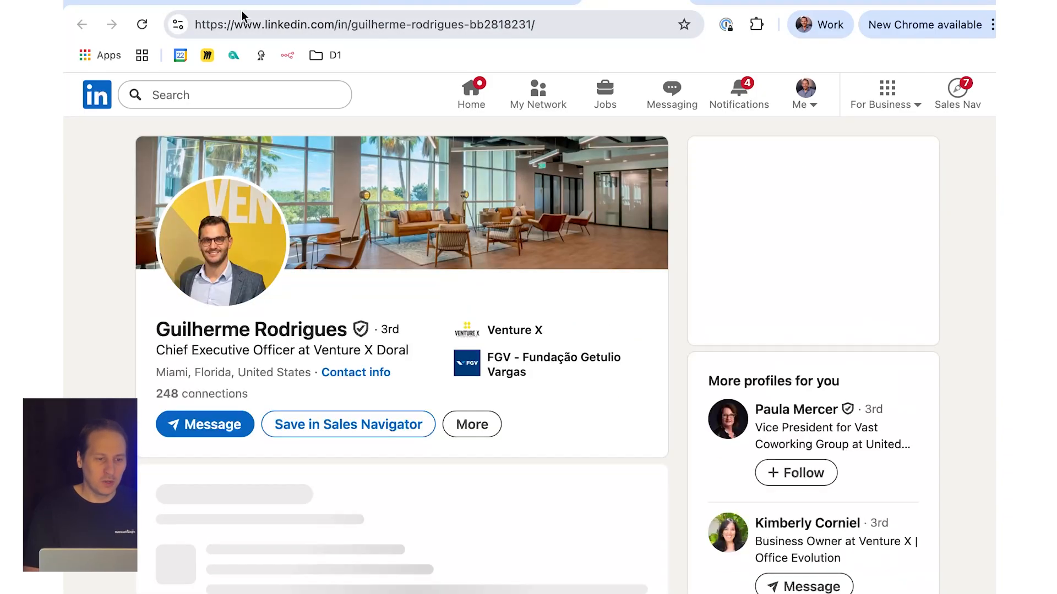
click(186, 2)
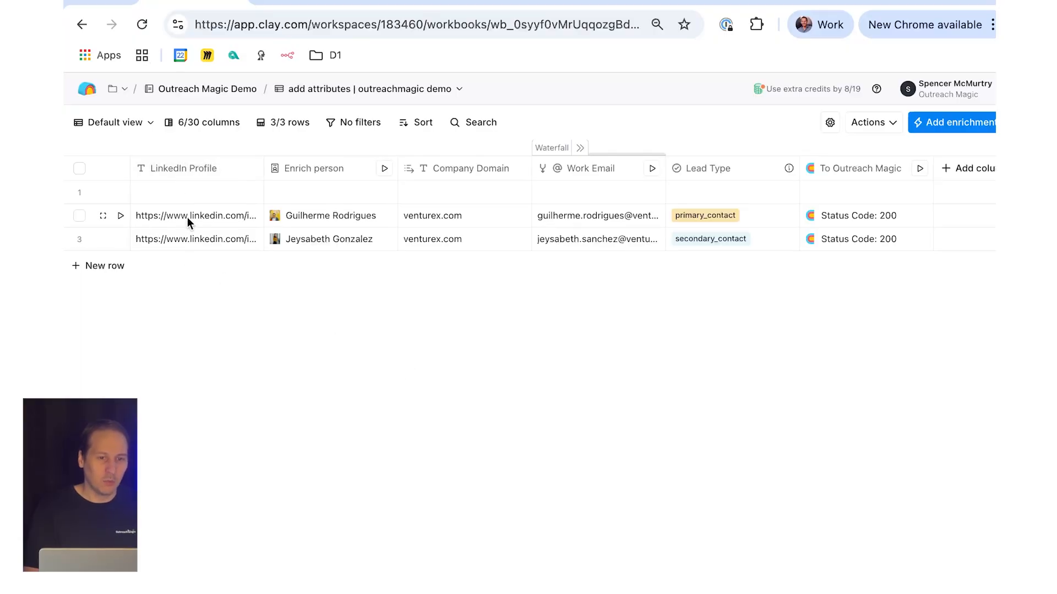
Step: Copy the Venture X community manager's LinkedIn profile URL into row 3 of the Clay table's LinkedIn Profile column
click(523, 2)
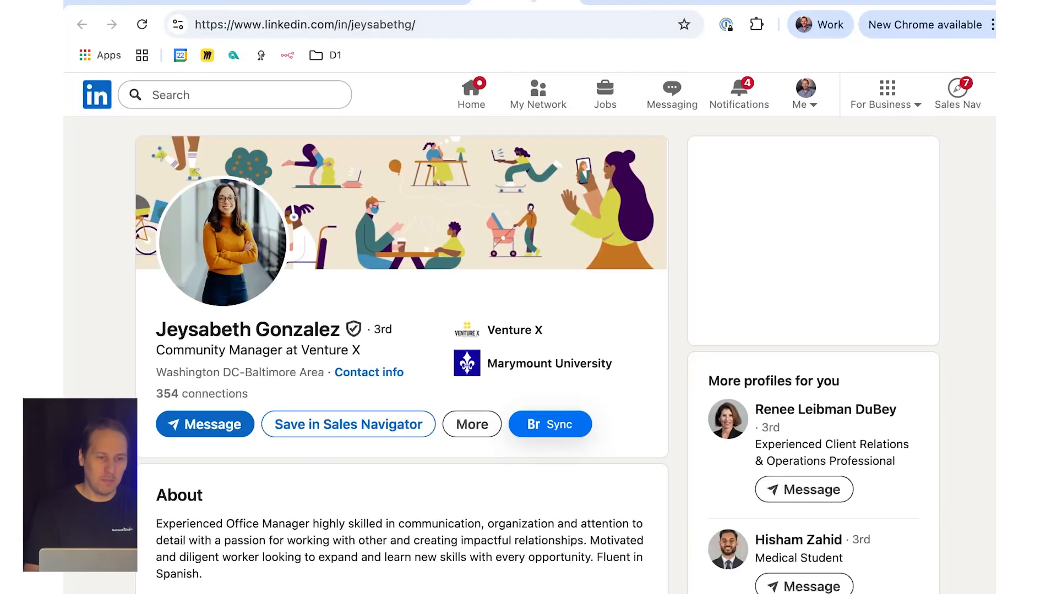
click(498, 24)
key(super+c)
click(171, 3)
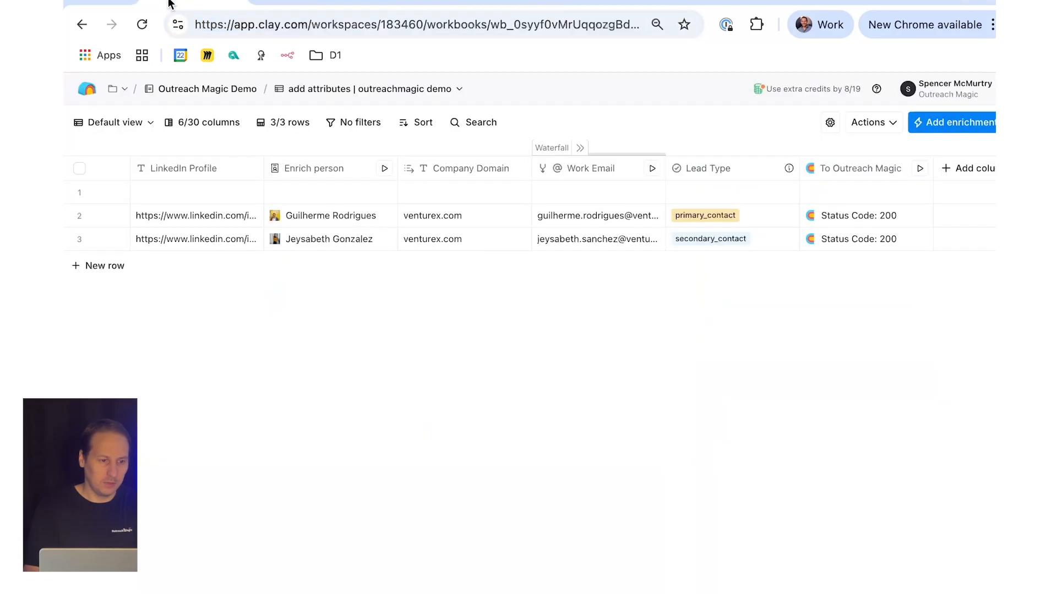
click(199, 238)
double_click(199, 238)
key(super+v)
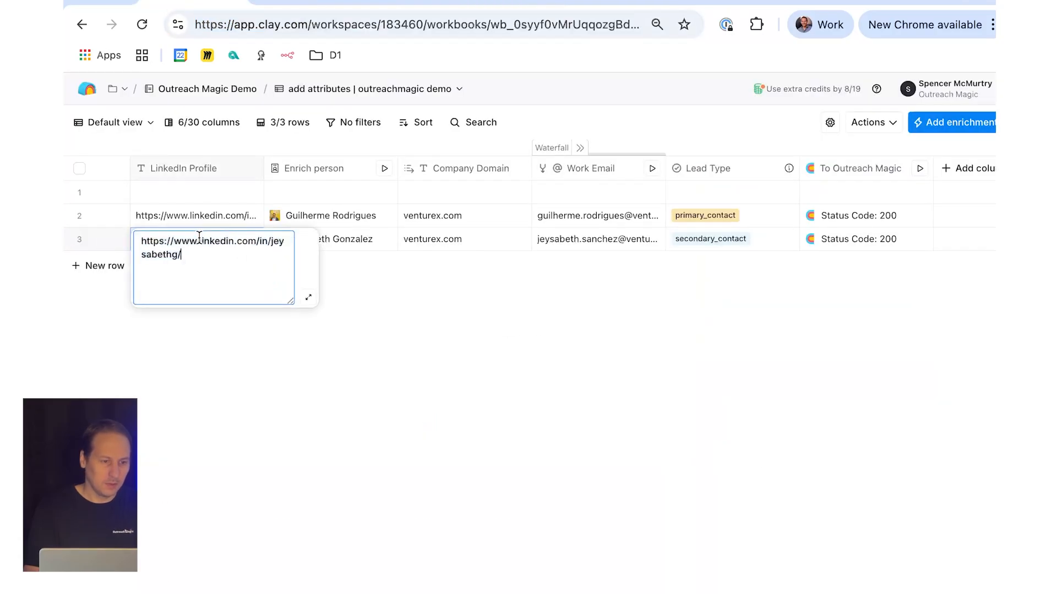
click(397, 376)
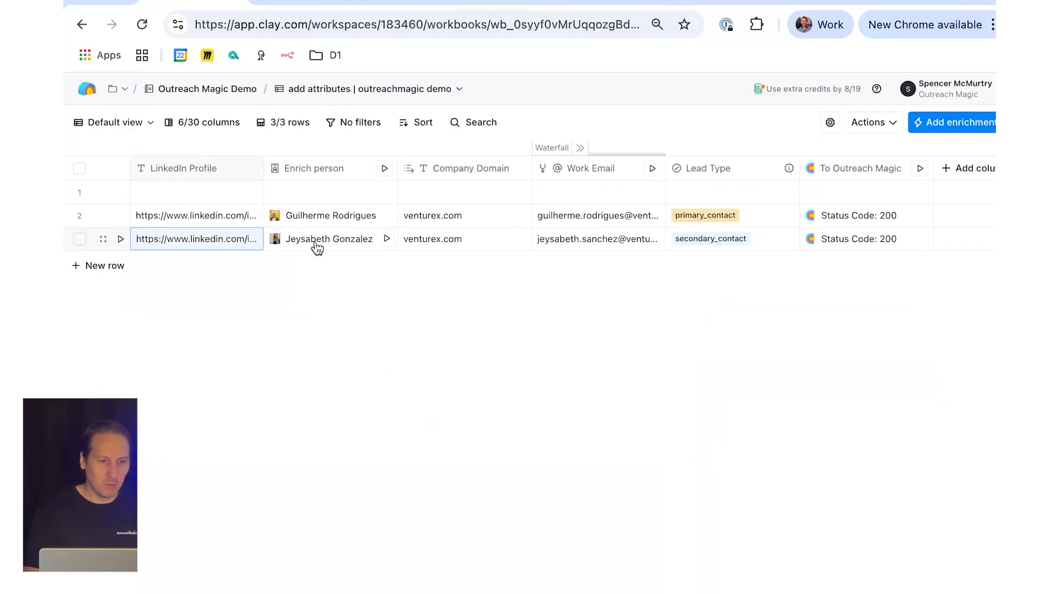
Step: Copy the Venture X Doral CEO's LinkedIn profile URL into row 2 of the Clay table's LinkedIn Profile column
click(656, 2)
click(562, 17)
key(super+c)
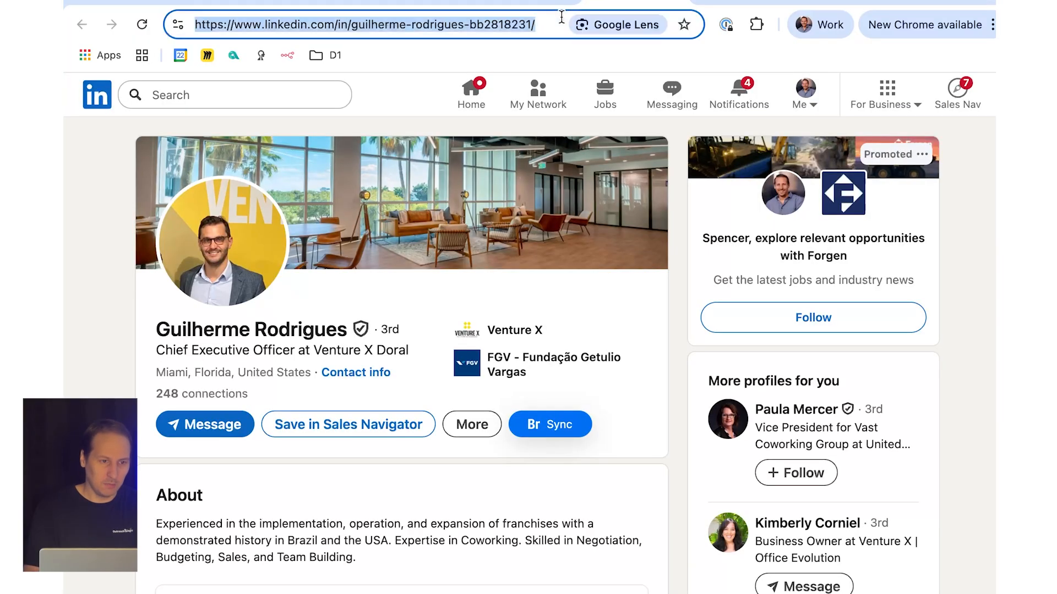
click(159, 1)
click(198, 219)
double_click(186, 219)
key(super+v)
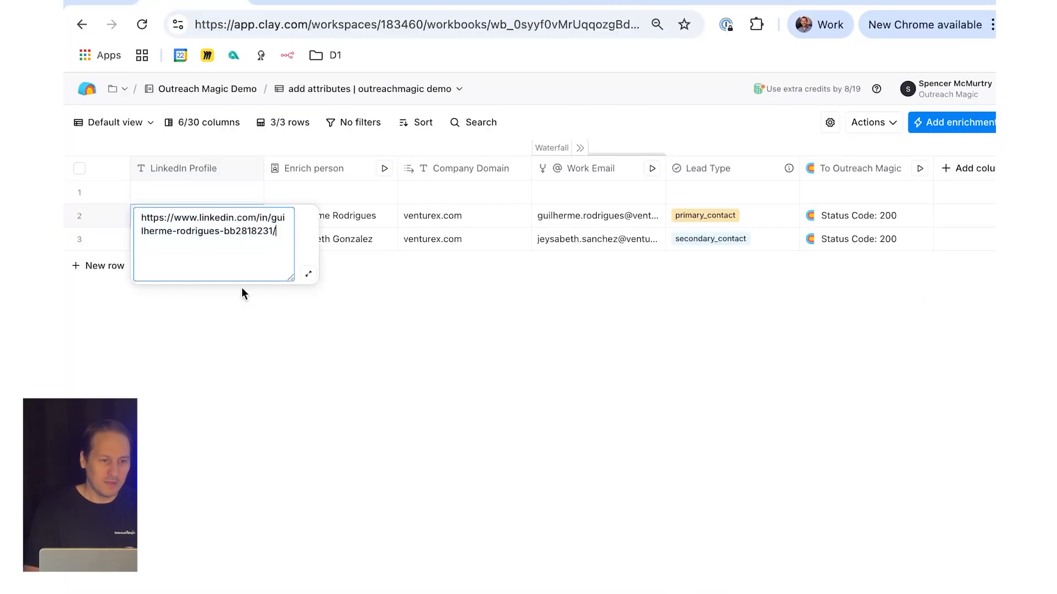
click(243, 292)
Step: Run the Enrich person enrichment for rows 2 and 3
click(385, 216)
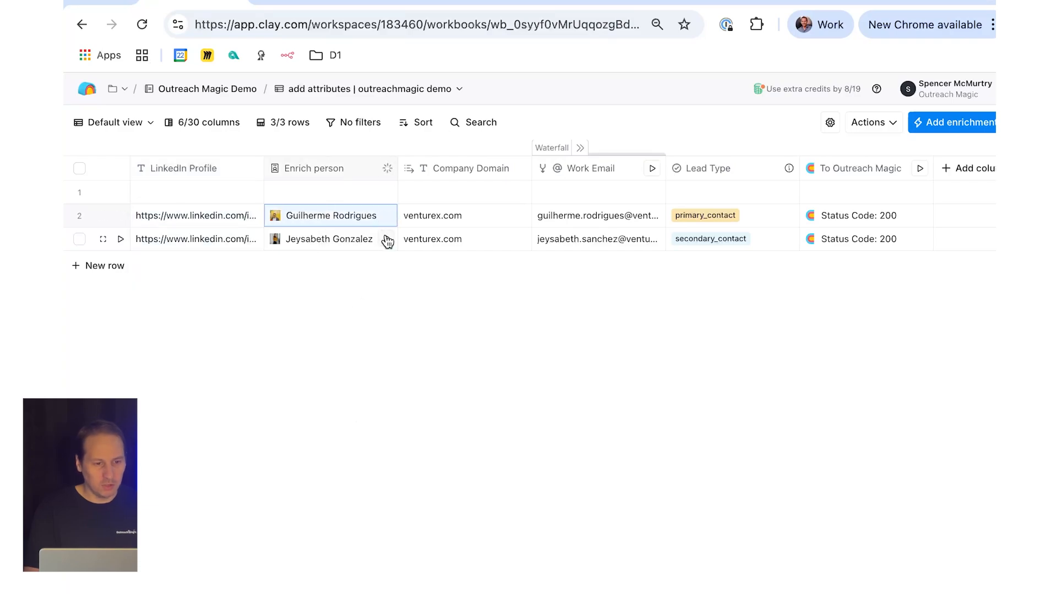
click(387, 240)
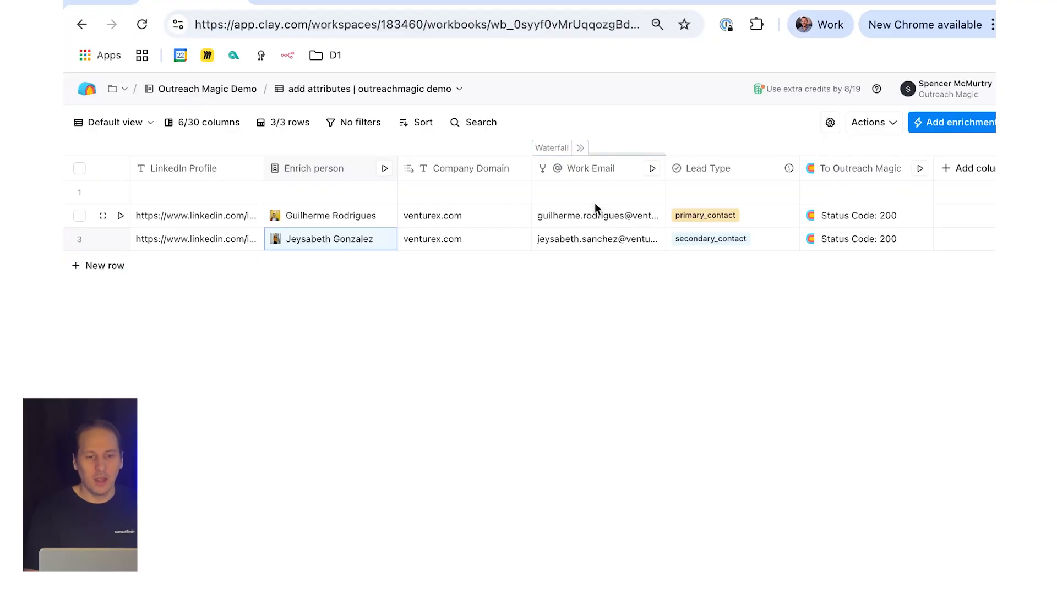
Step: Expand the Work Email waterfall columns and open the full configuration of the Outreach Magic column
click(582, 148)
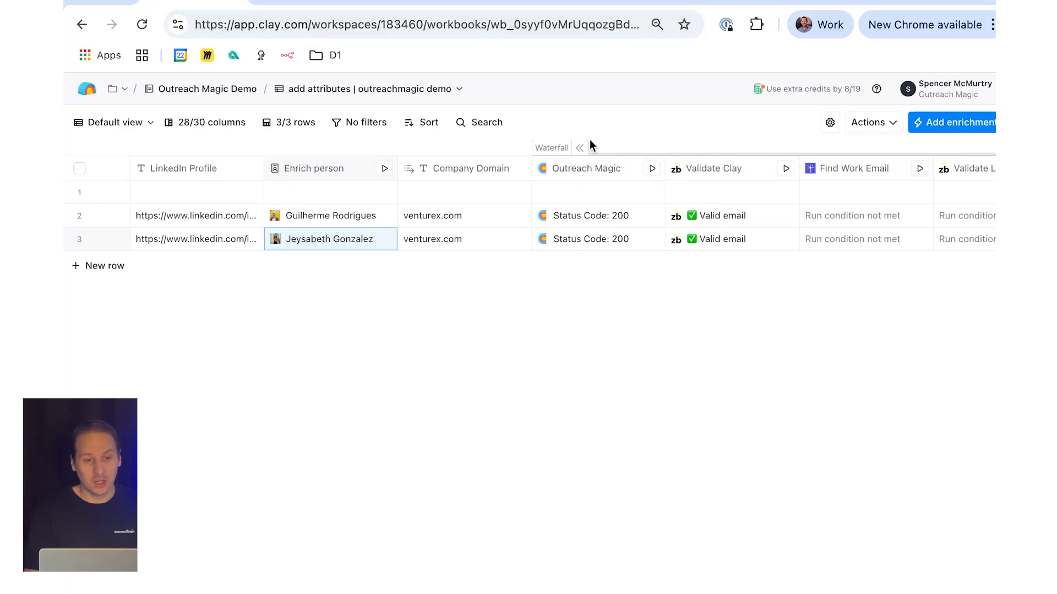
click(586, 170)
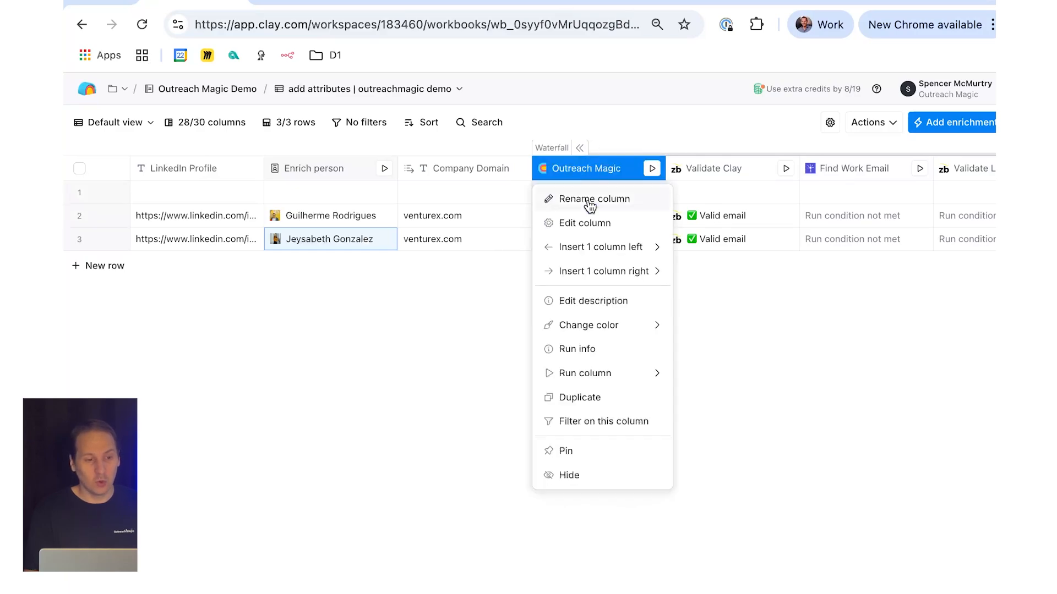
click(243, 292)
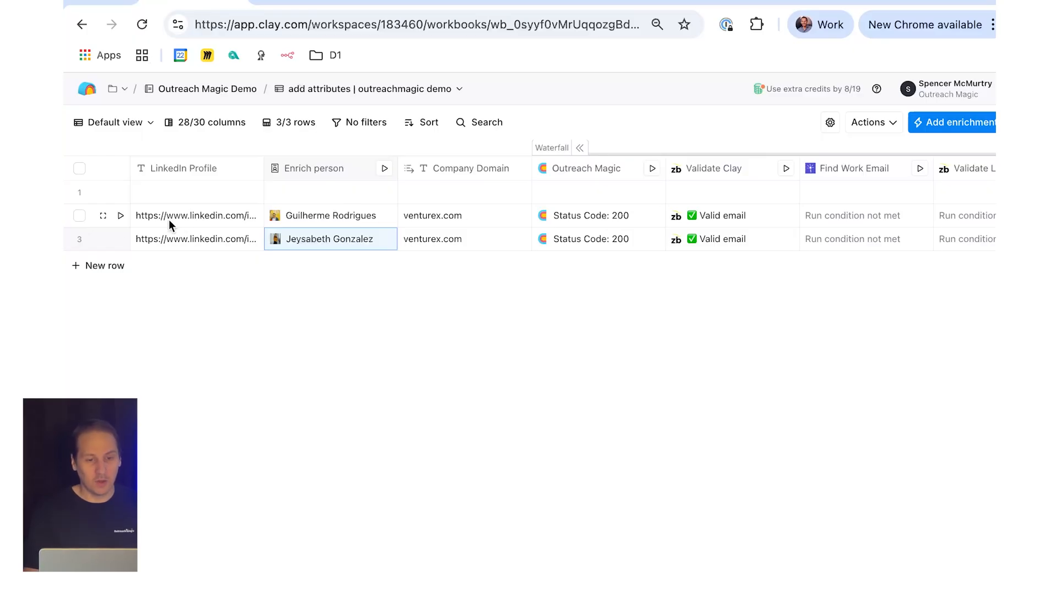
click(557, 171)
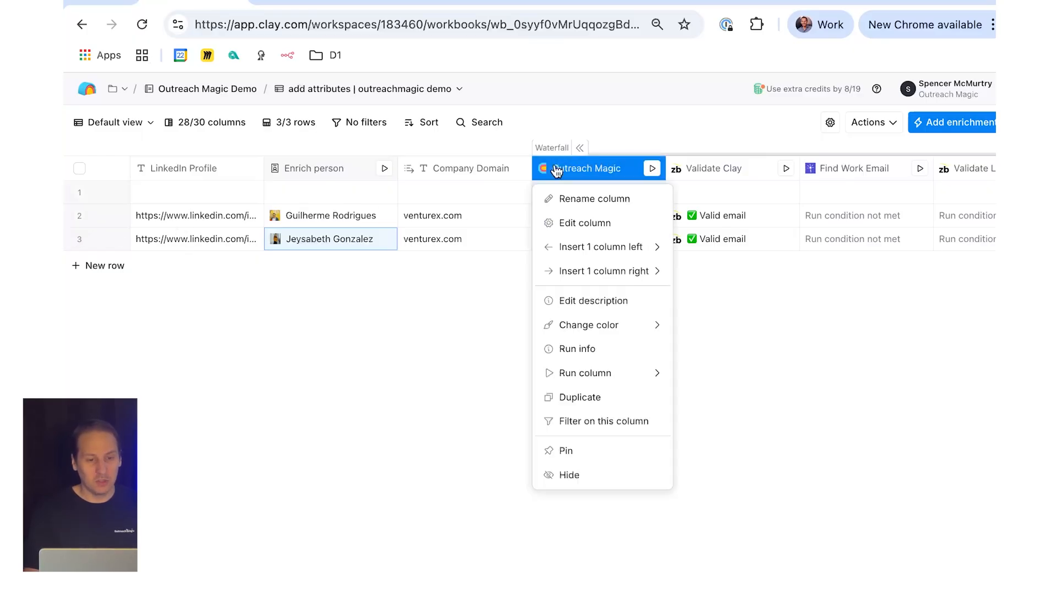
click(578, 223)
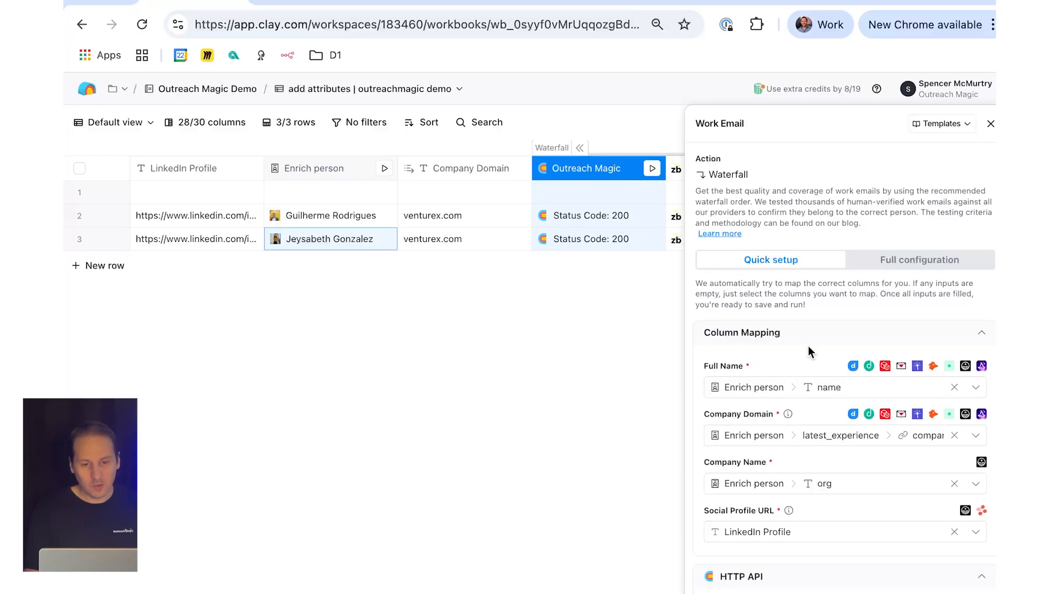
click(884, 261)
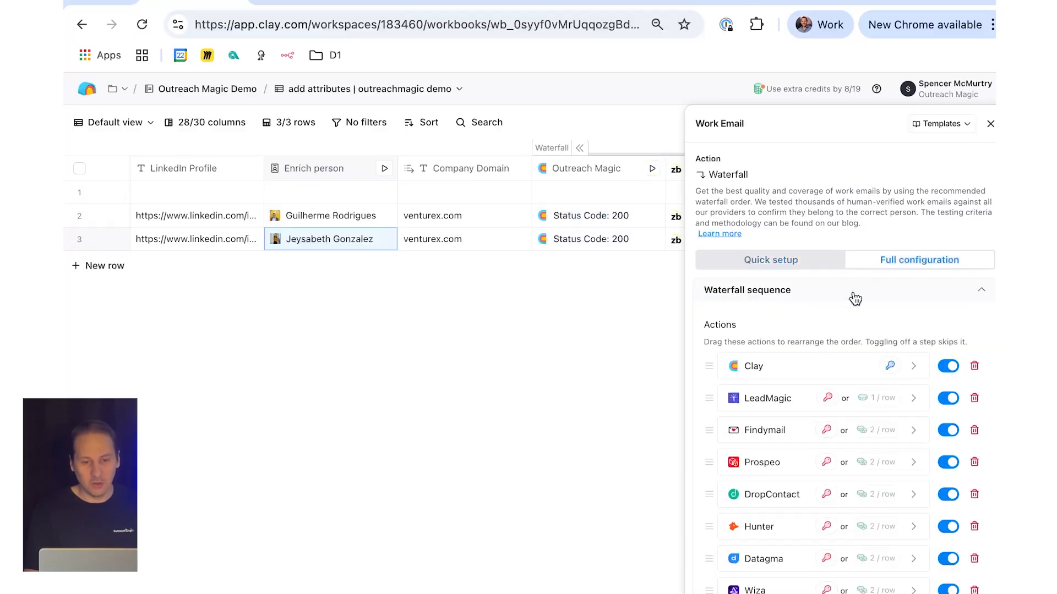
Step: Examine the method, endpoint and body of the waterfall's Clay HTTP API action, and close the Work Email settings
click(915, 368)
scroll(915, 368, down, 5)
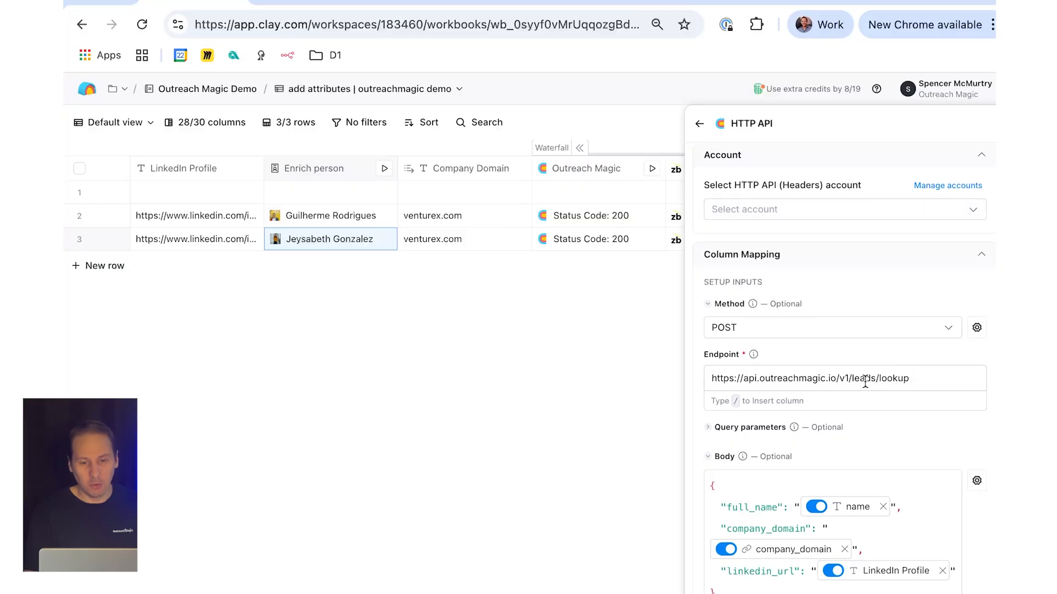
scroll(883, 384, down, 2)
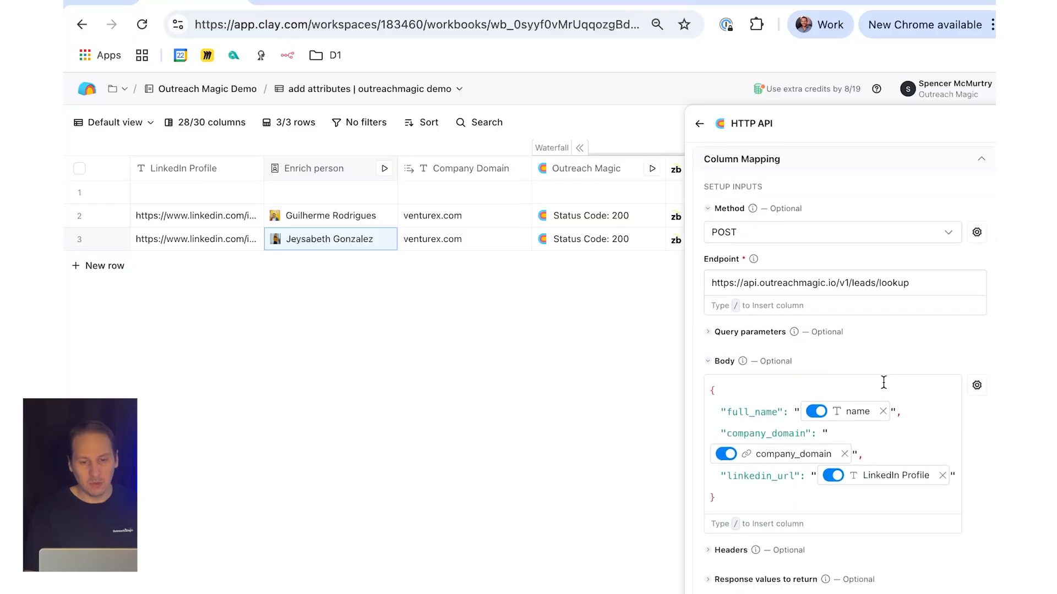
mouse_move(860, 416)
mouse_move(885, 486)
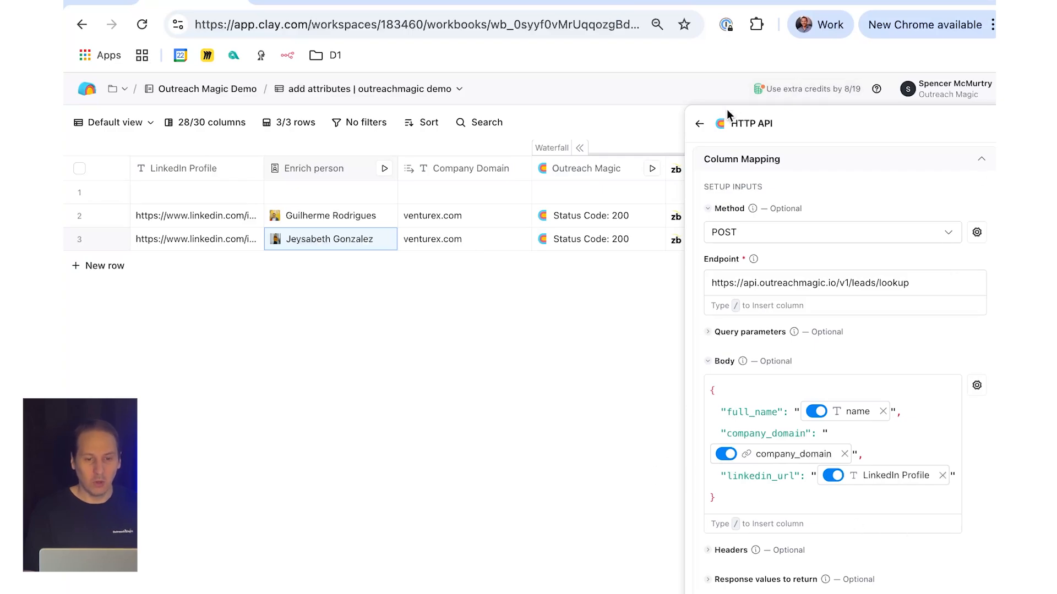
click(697, 127)
click(991, 124)
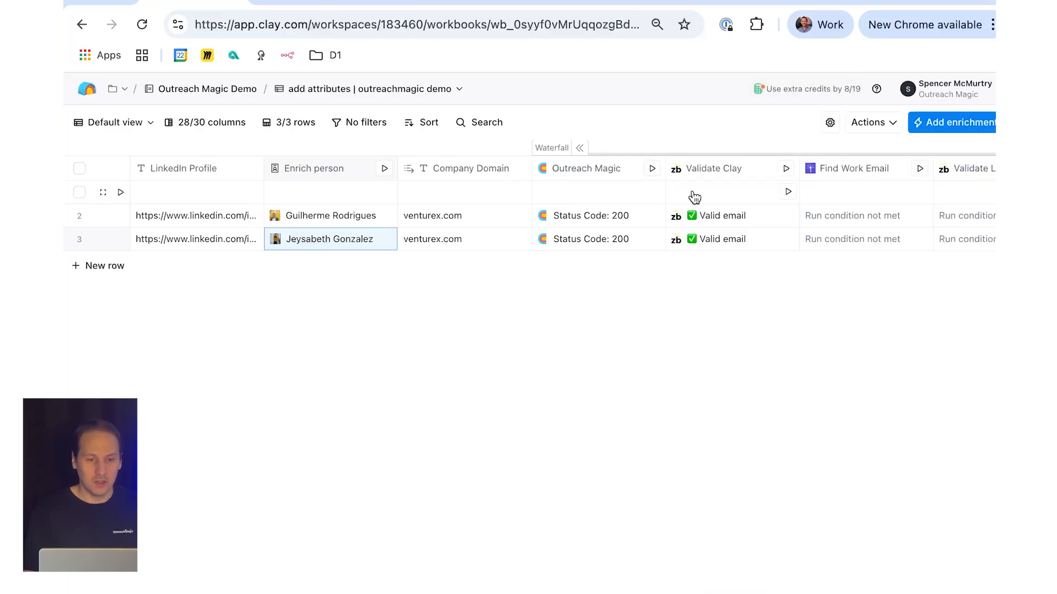
Step: Examine the Outreach Magic response details for row 2, collapse the waterfall columns and close the details
click(569, 220)
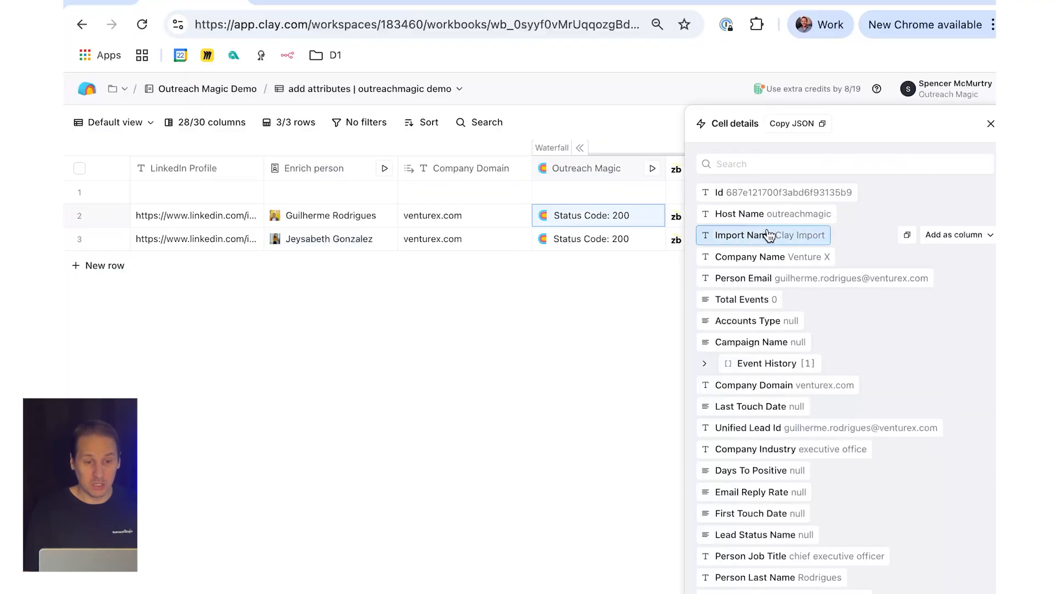
scroll(750, 576, down, 1)
scroll(750, 575, down, 2)
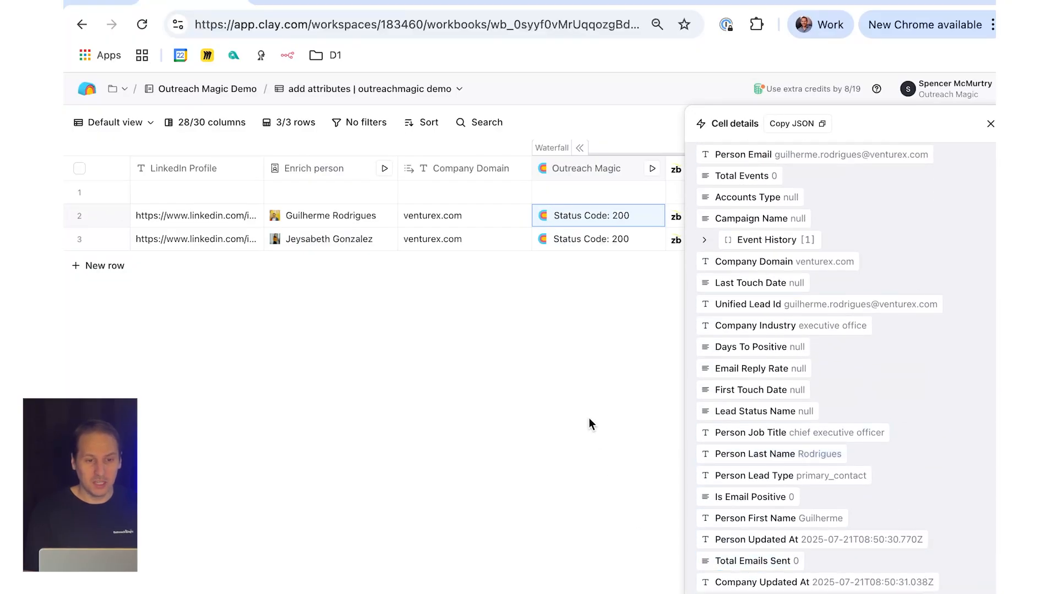
click(580, 147)
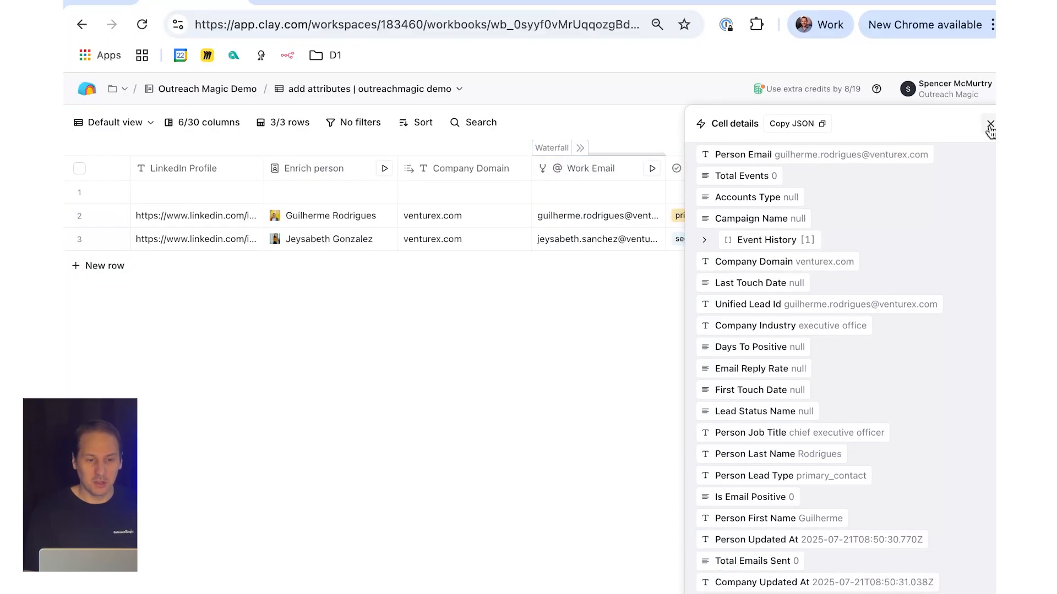
click(990, 124)
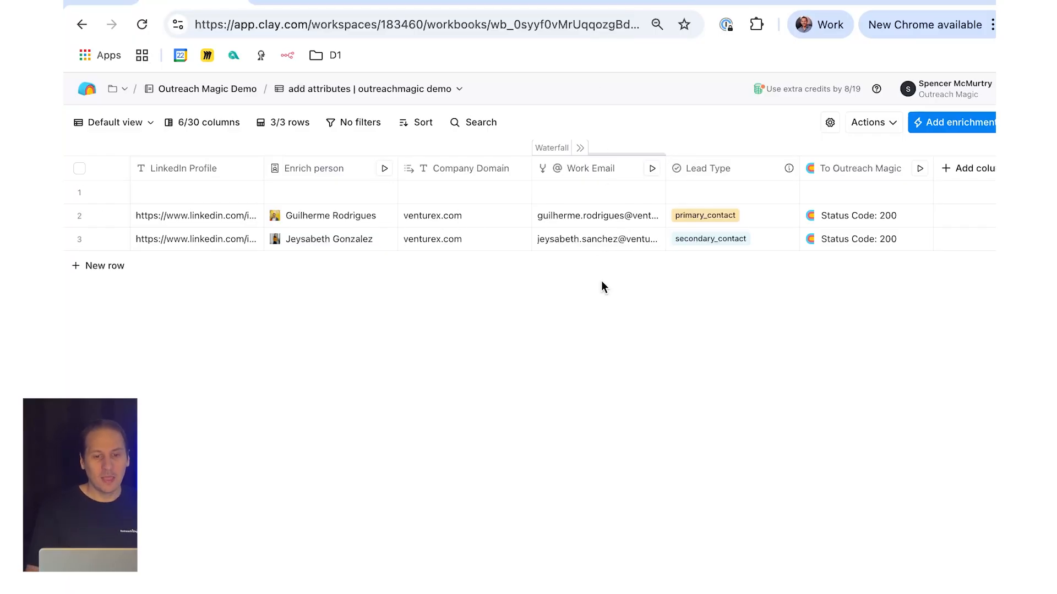
Step: Compare the Lead Type values of rows 2 and 3
click(784, 217)
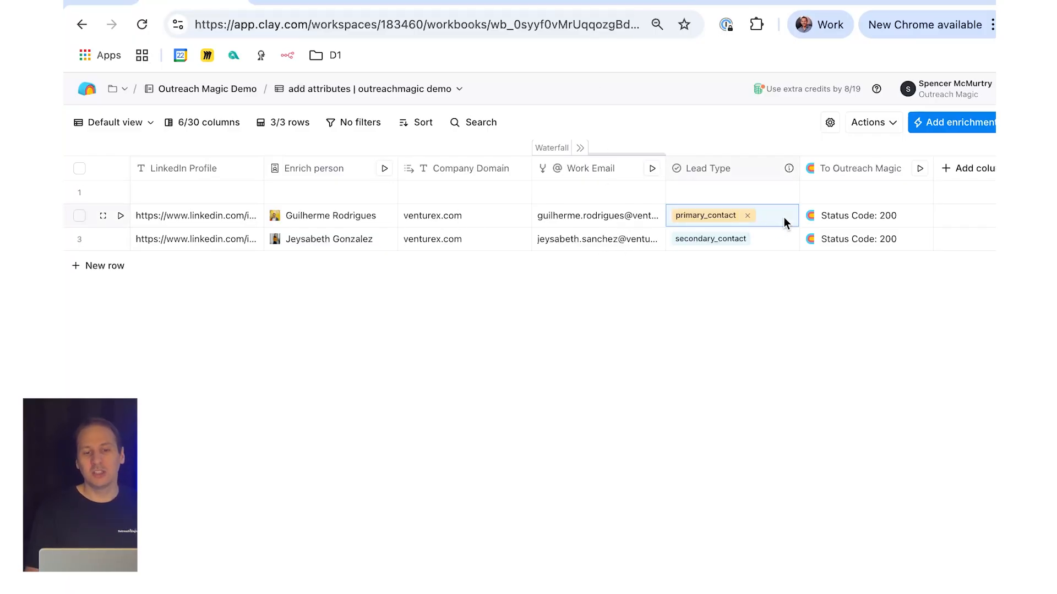
click(771, 242)
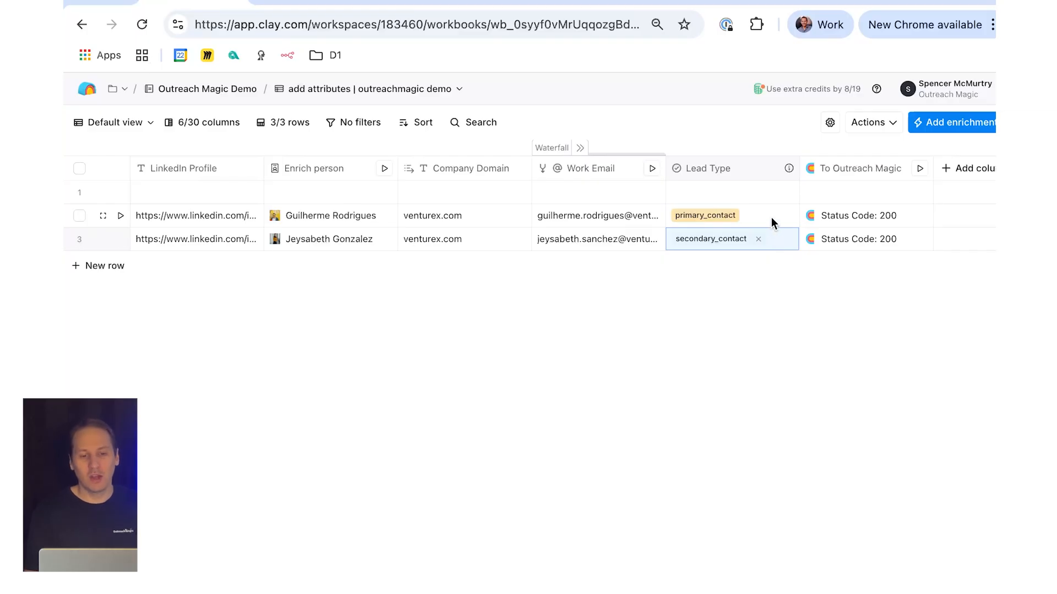
click(771, 216)
click(772, 244)
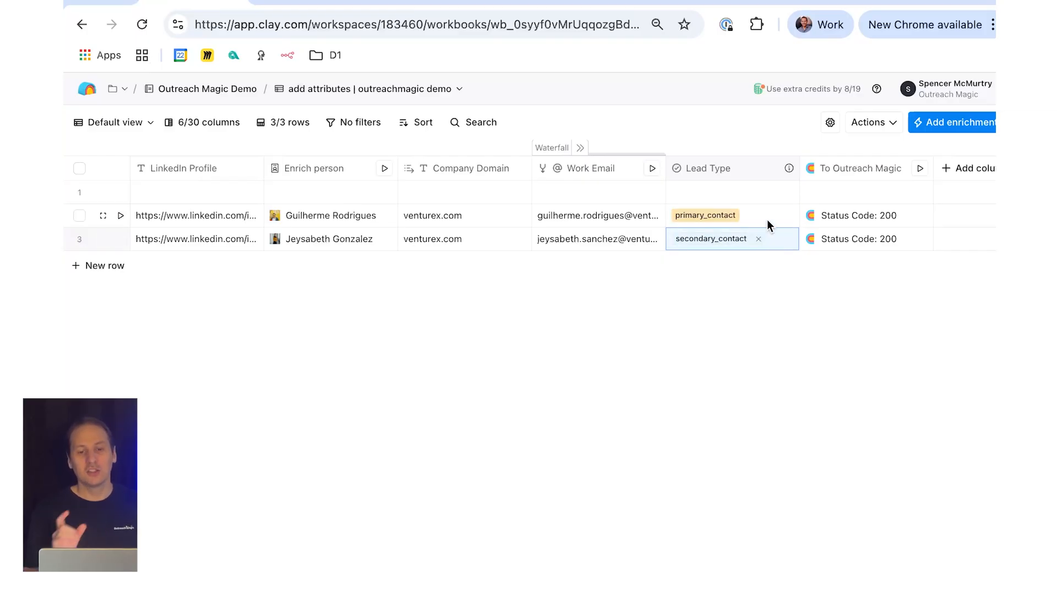
click(767, 219)
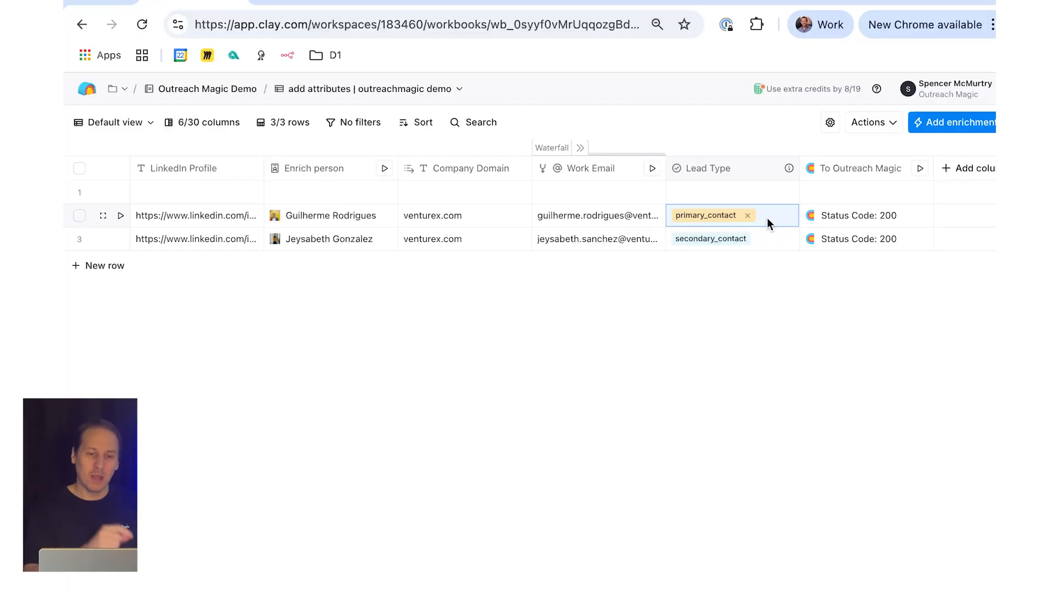
click(781, 246)
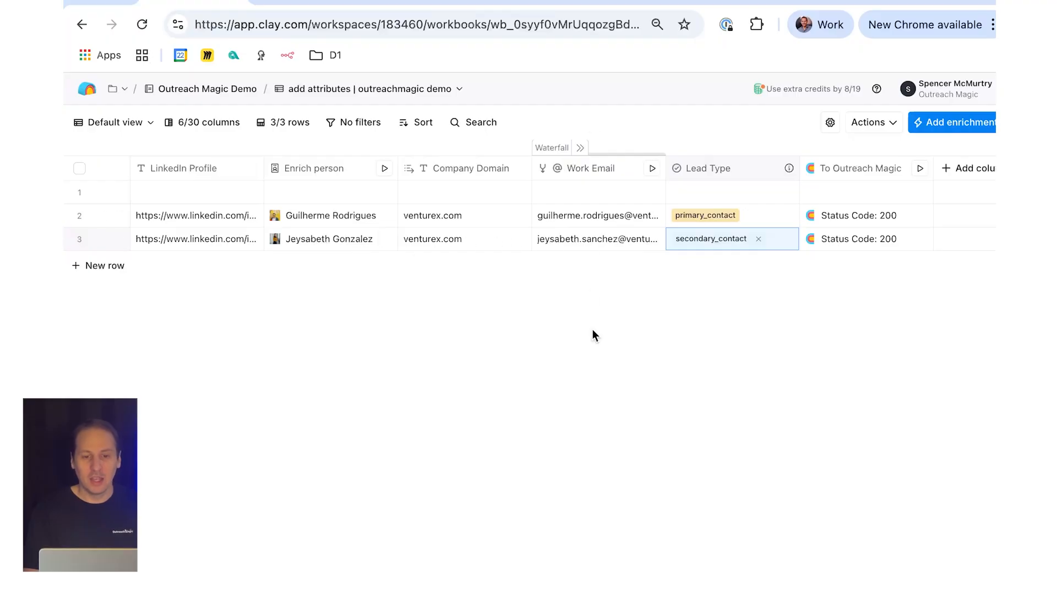
Step: Examine the method, endpoint and body field mappings of the To Outreach Magic column's HTTP API action, and close its settings
click(835, 172)
click(848, 225)
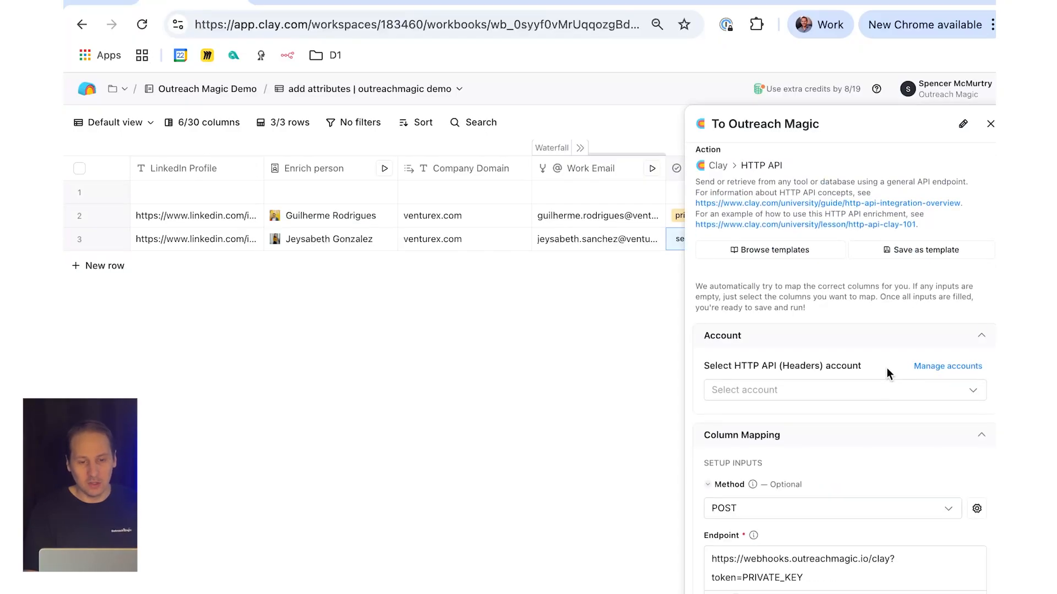
scroll(887, 367, down, 3)
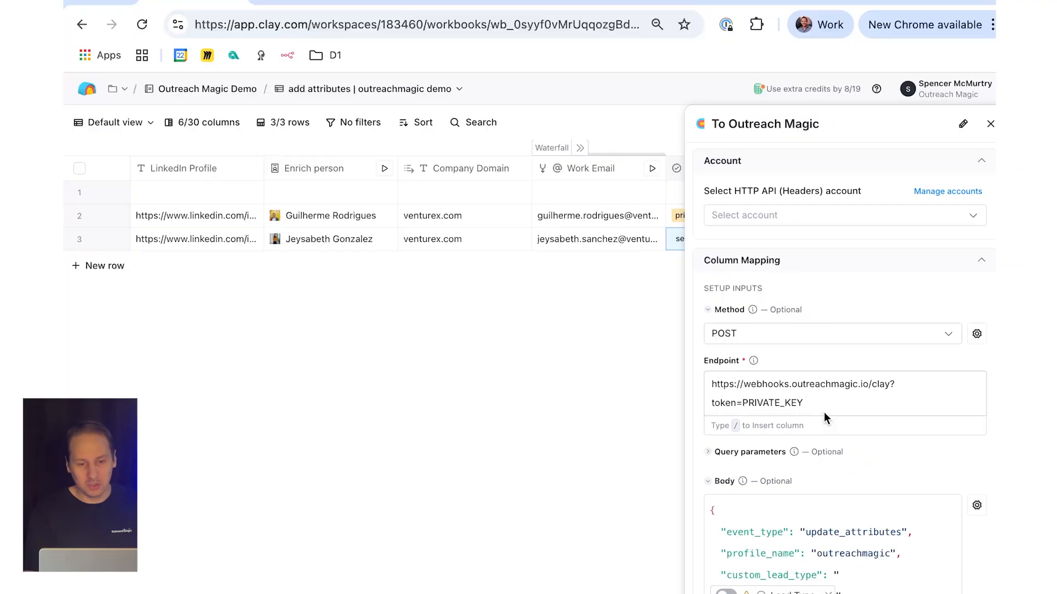
scroll(824, 414, down, 1)
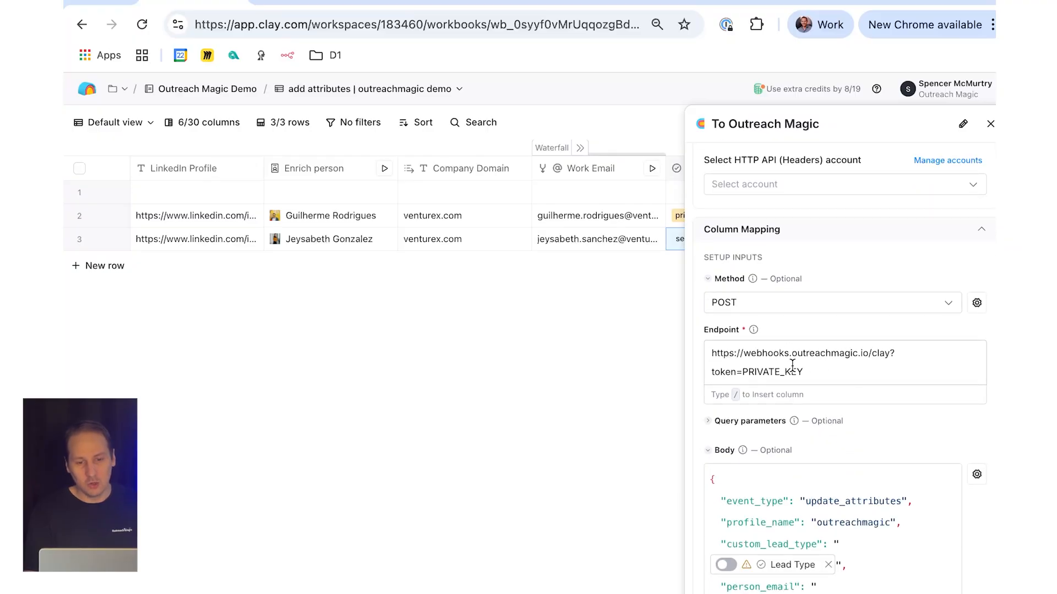
scroll(785, 377, down, 1)
scroll(767, 329, down, 6)
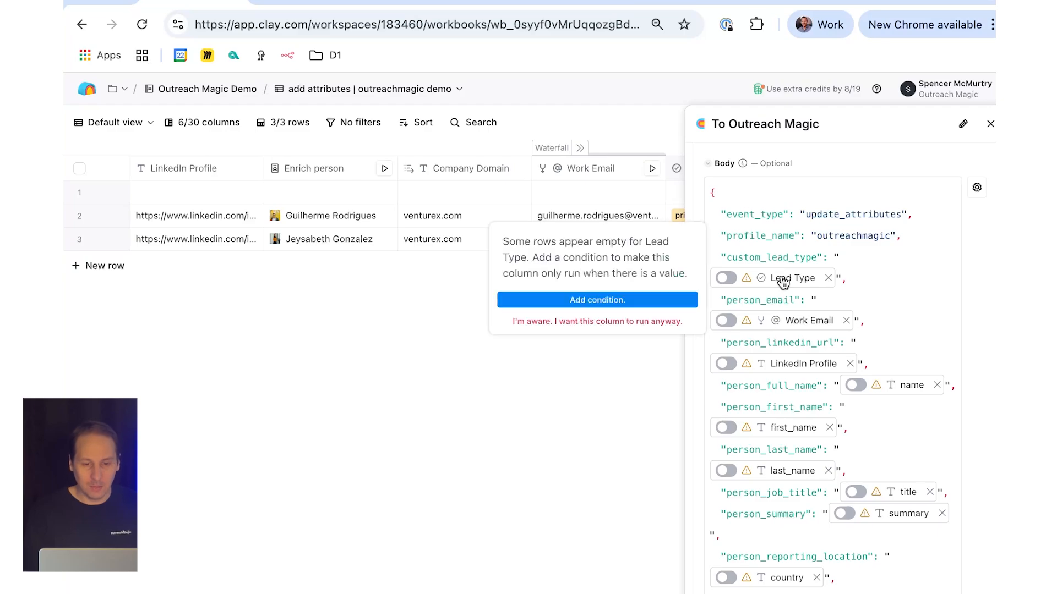
mouse_move(778, 372)
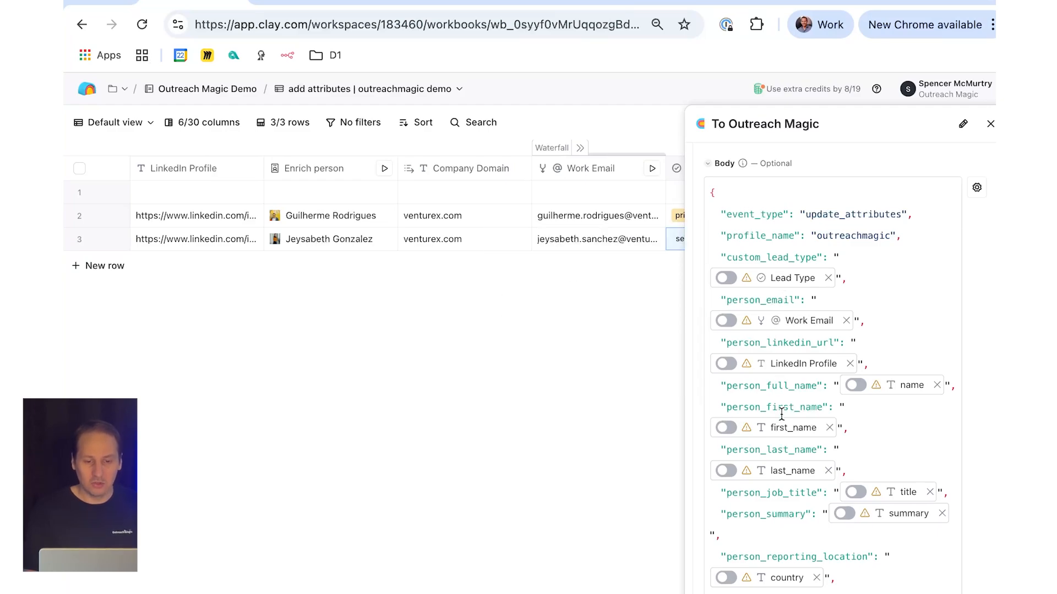
scroll(779, 415, down, 3)
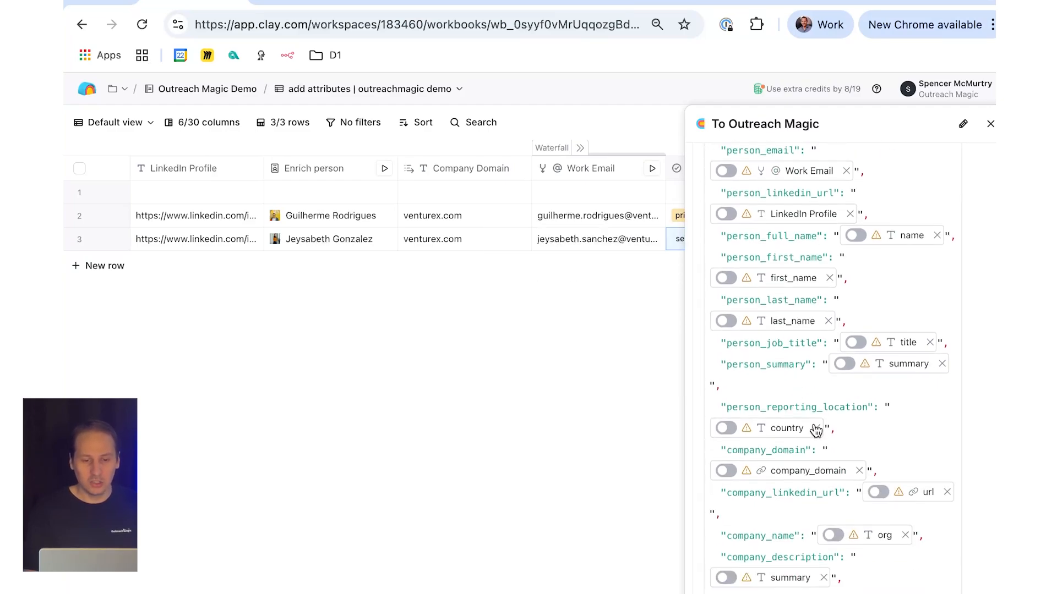
scroll(788, 473, down, 1)
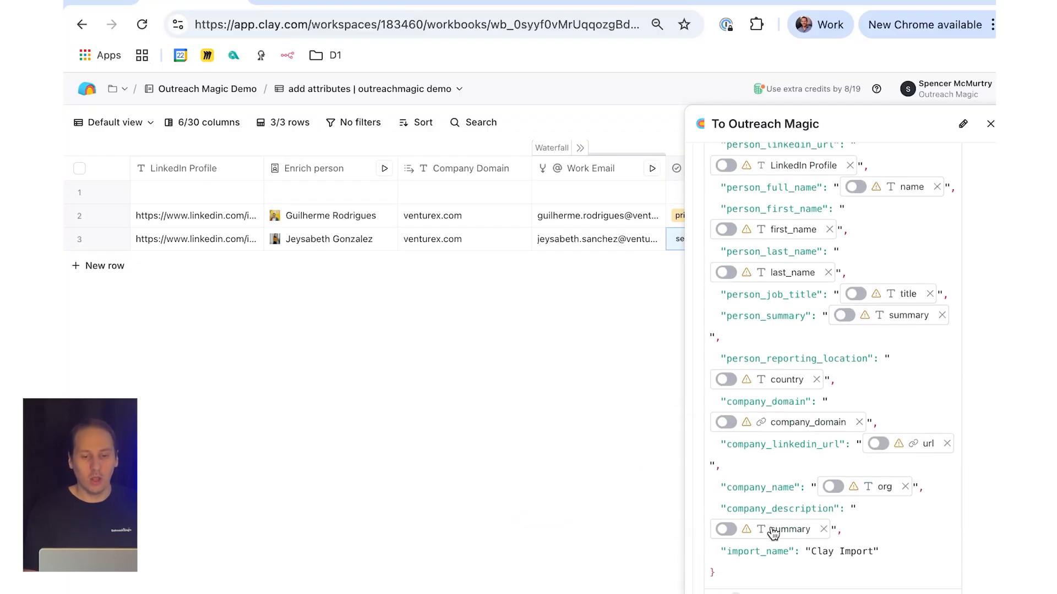
mouse_move(862, 490)
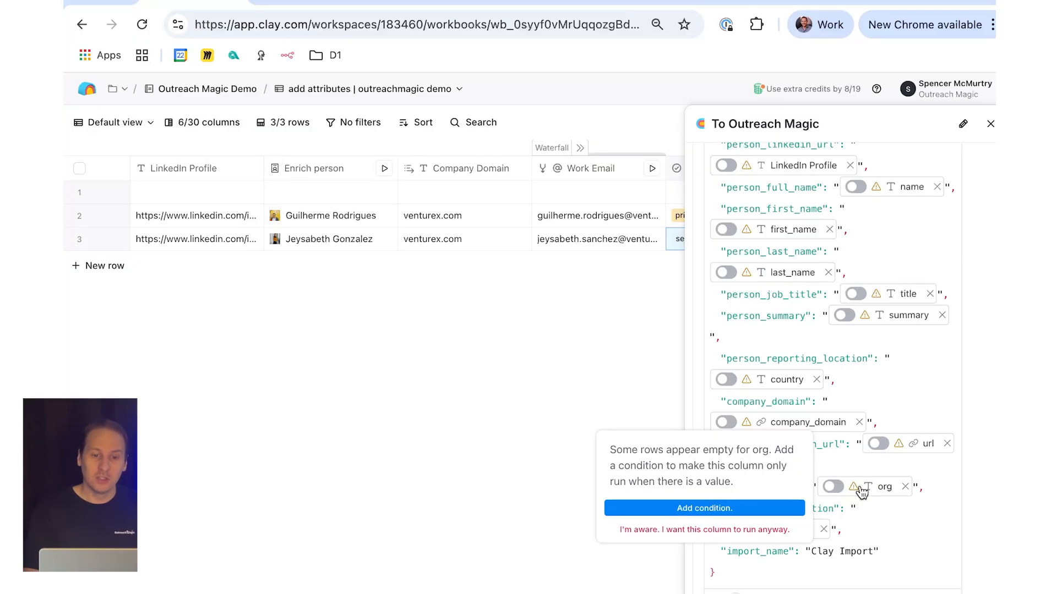
click(990, 123)
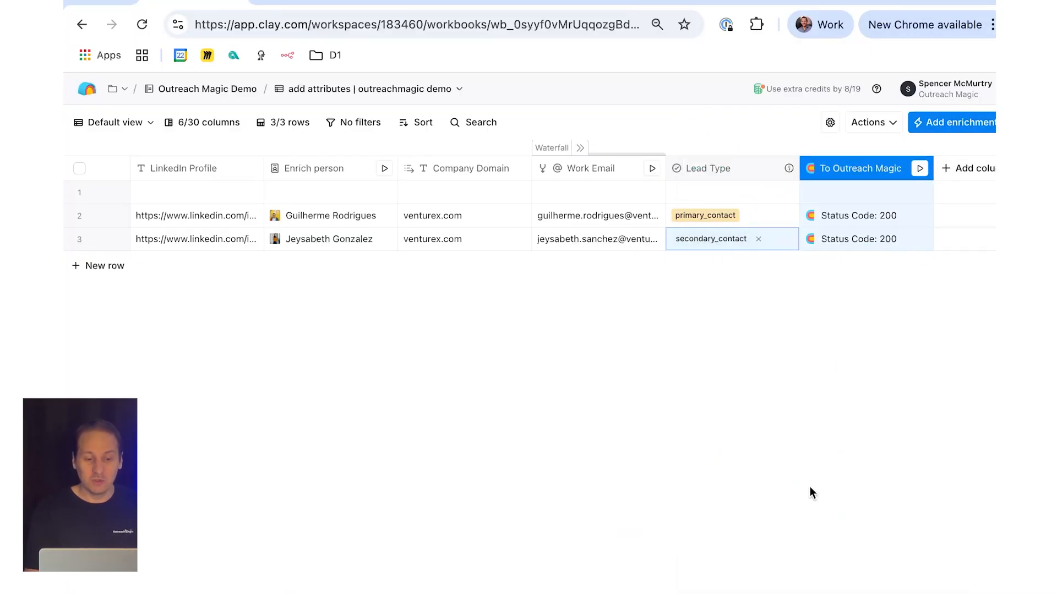
Step: Switch to the Multi-Contact Campaign table and examine the endpoint and body of the primary_contact column, closing its settings when done
click(724, 567)
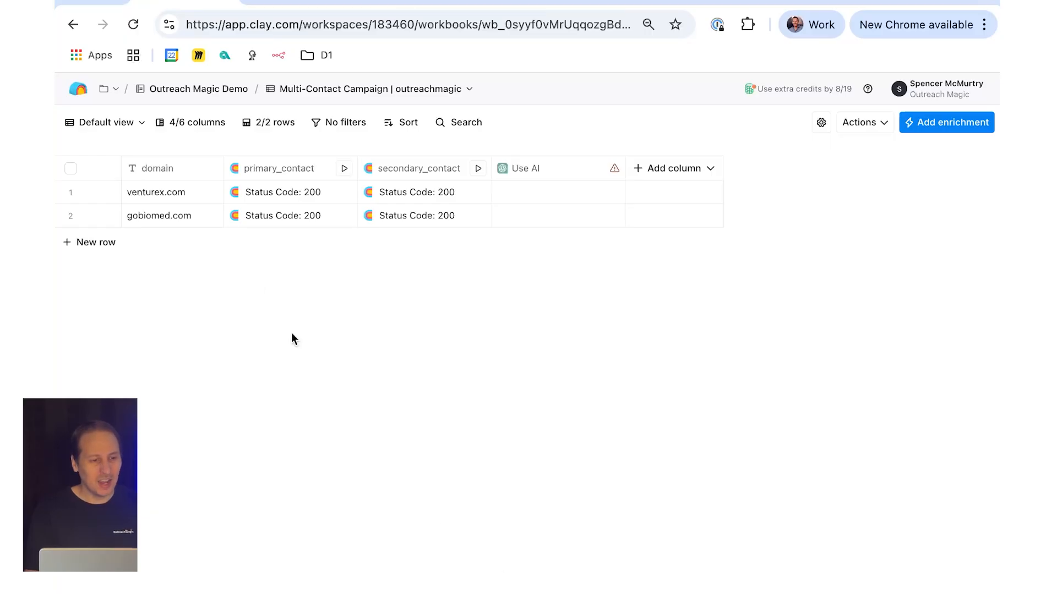
click(189, 193)
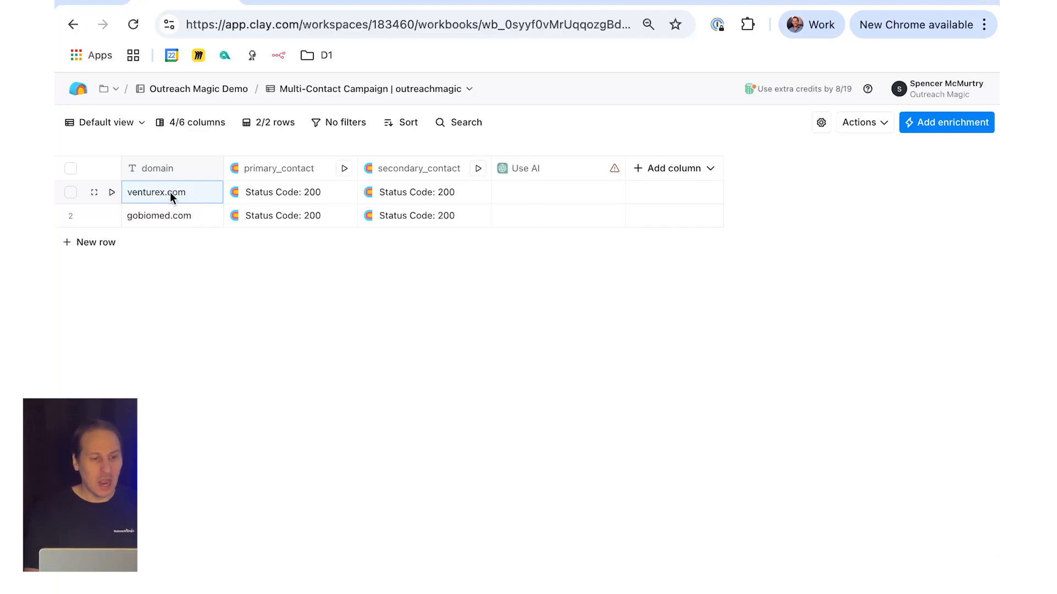
click(296, 172)
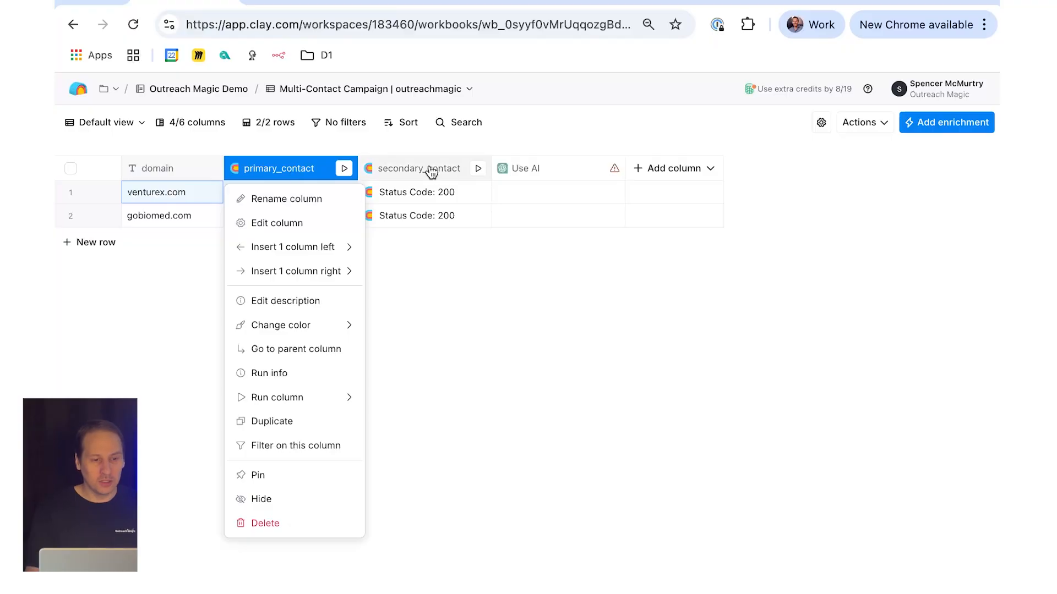
click(303, 225)
scroll(844, 423, down, 3)
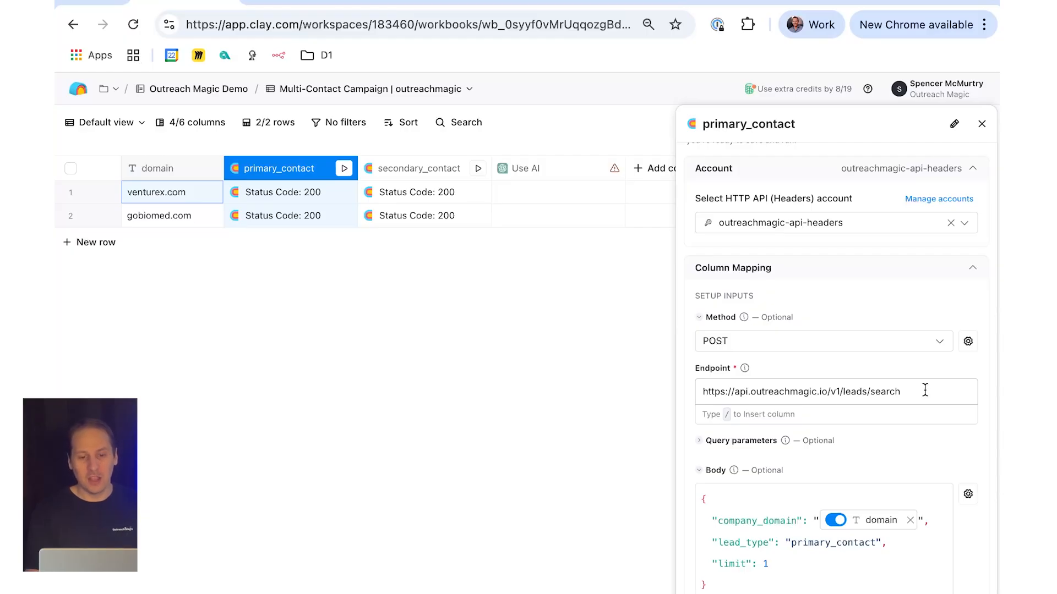
scroll(924, 390, down, 2)
mouse_move(872, 437)
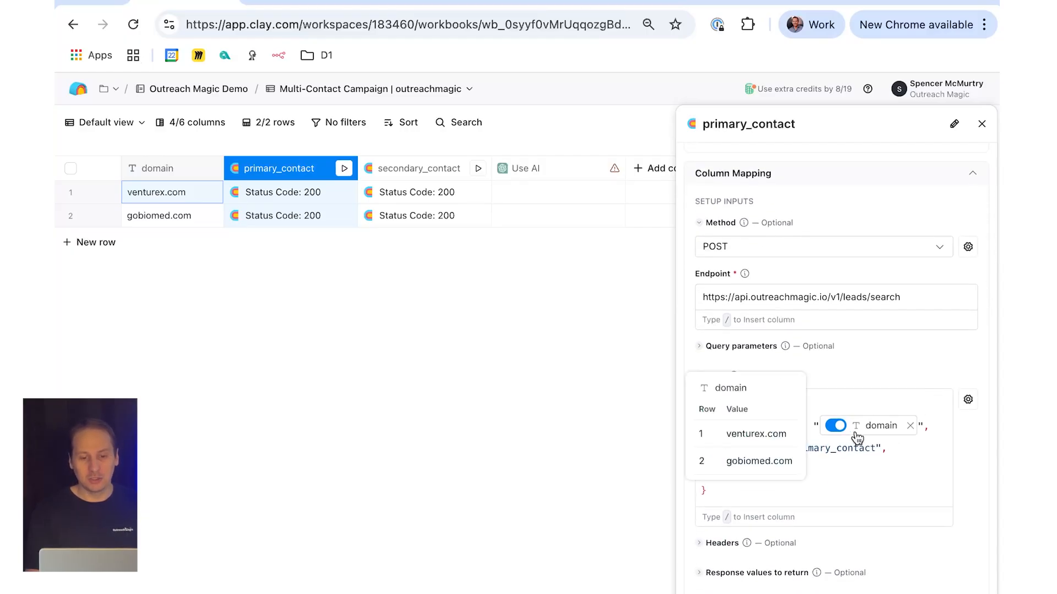
click(827, 469)
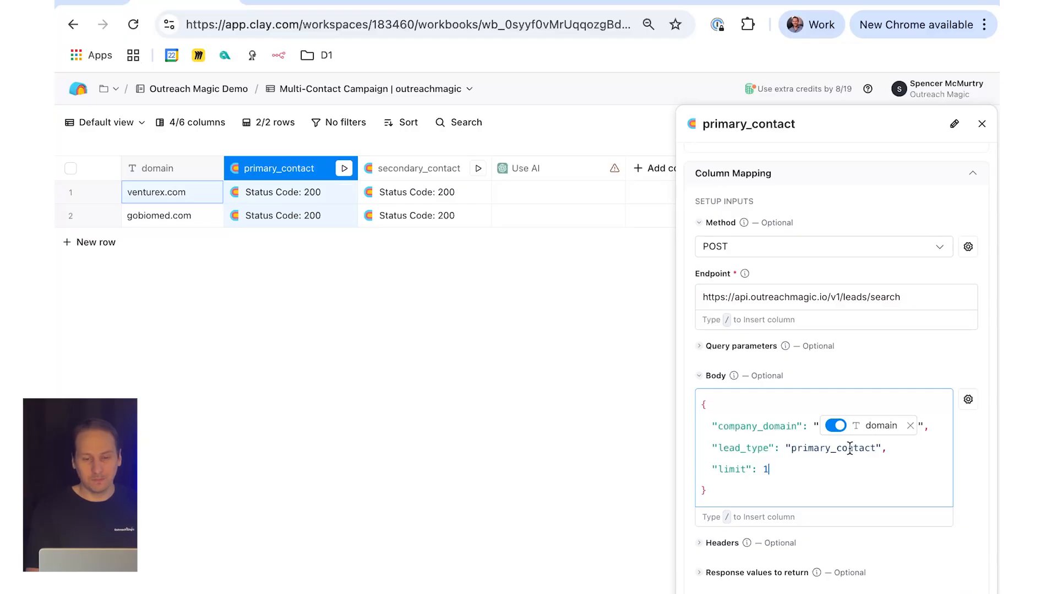
click(981, 123)
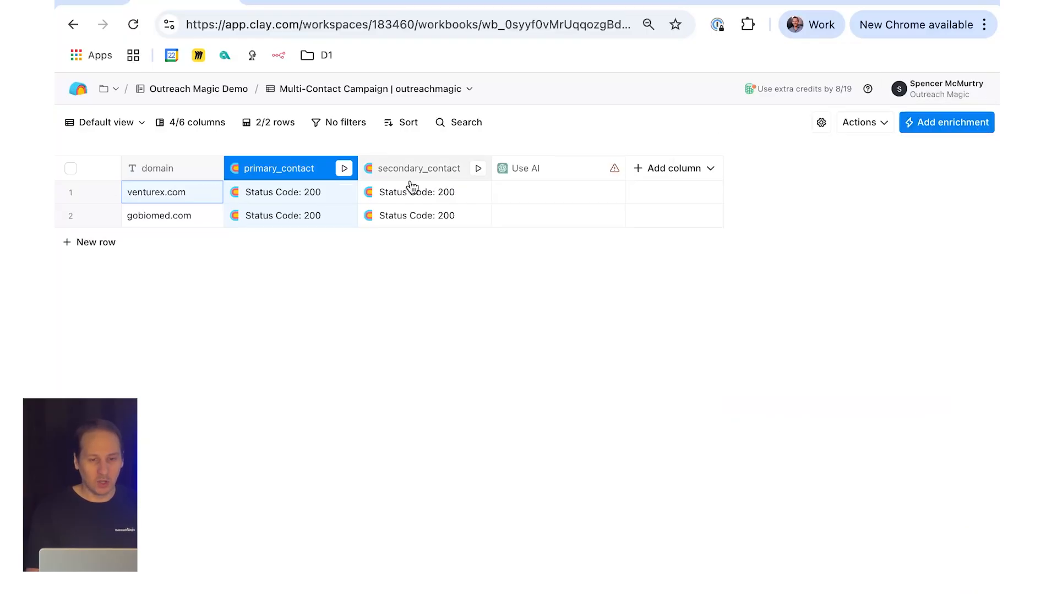
Step: Examine the primary_contact response fields for venturex.com and open the secondary_contact response for the same domain
click(278, 201)
click(696, 194)
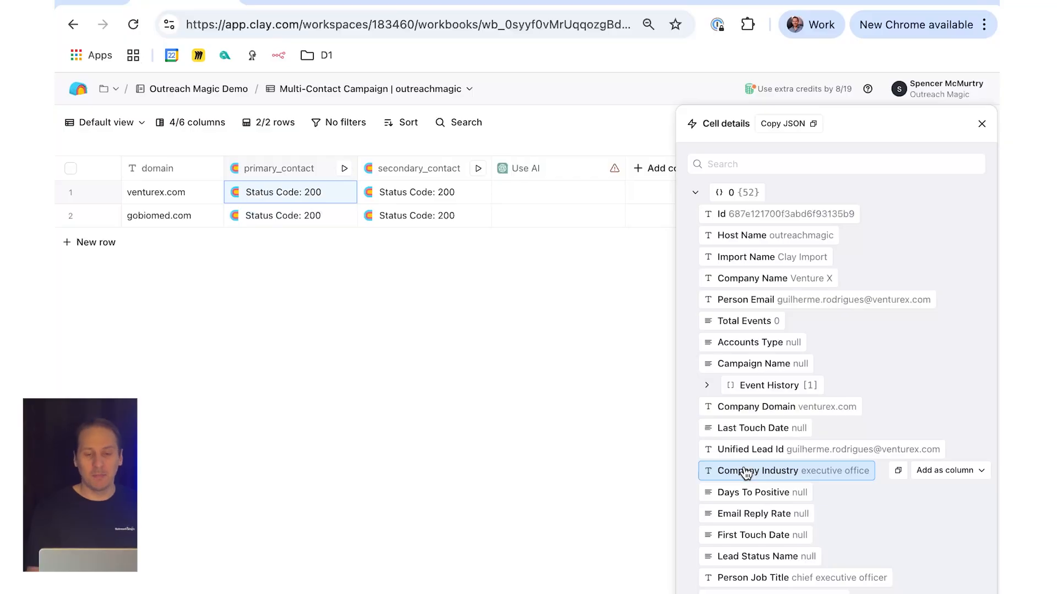
scroll(746, 474, down, 1)
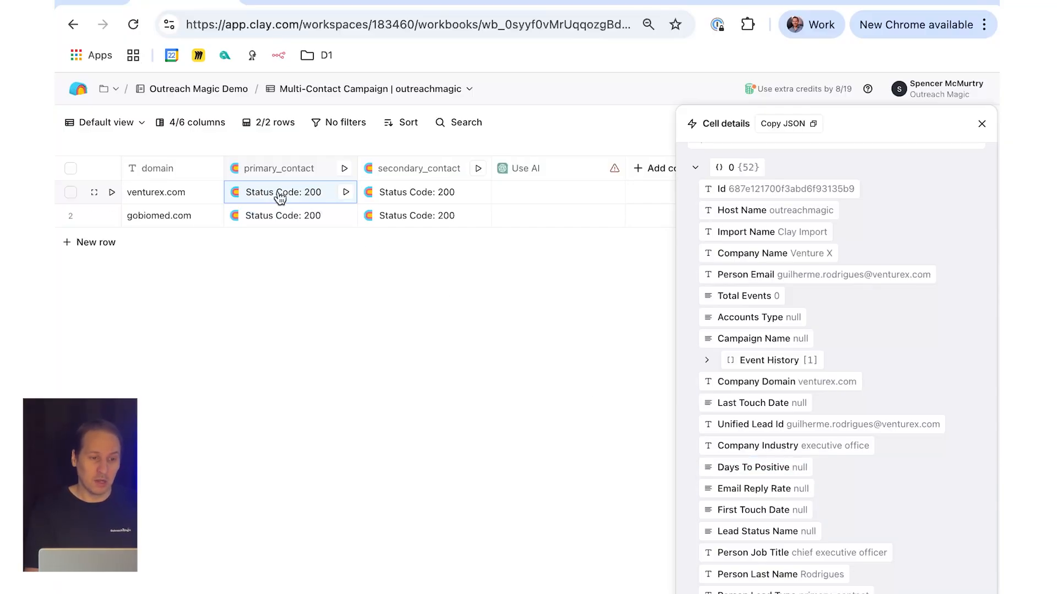
click(410, 202)
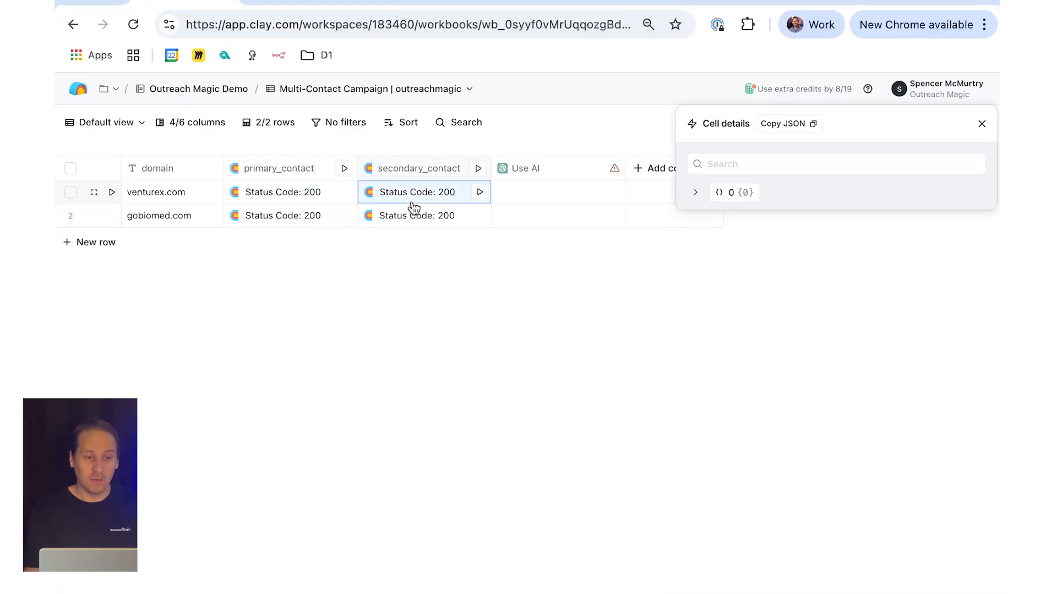
Step: Examine the endpoint and lead_type body of the secondary_contact column's HTTP API action, and close its settings
click(407, 175)
click(411, 226)
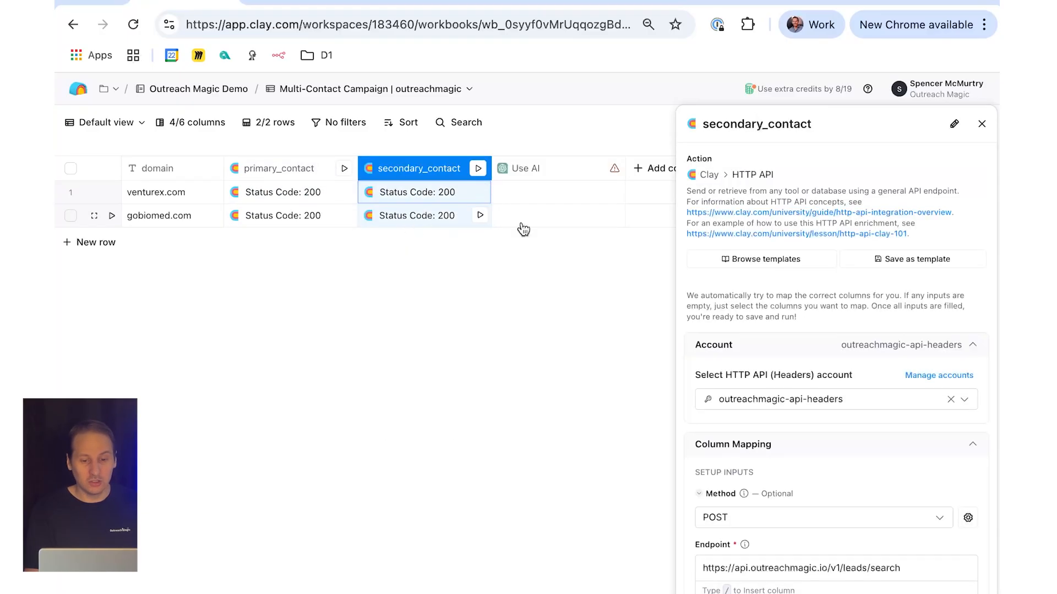
scroll(939, 448, down, 4)
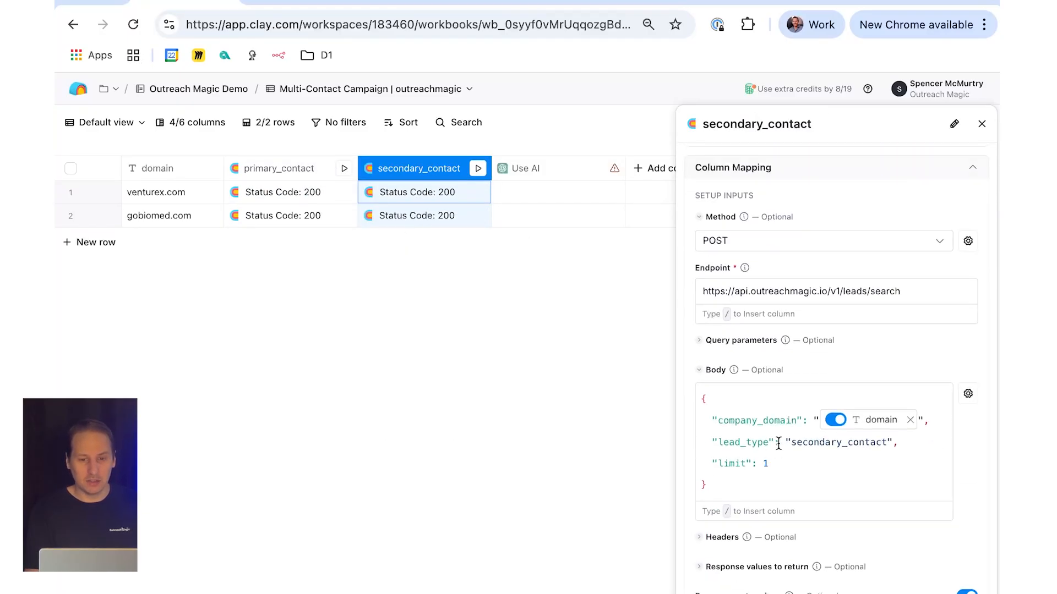
click(982, 124)
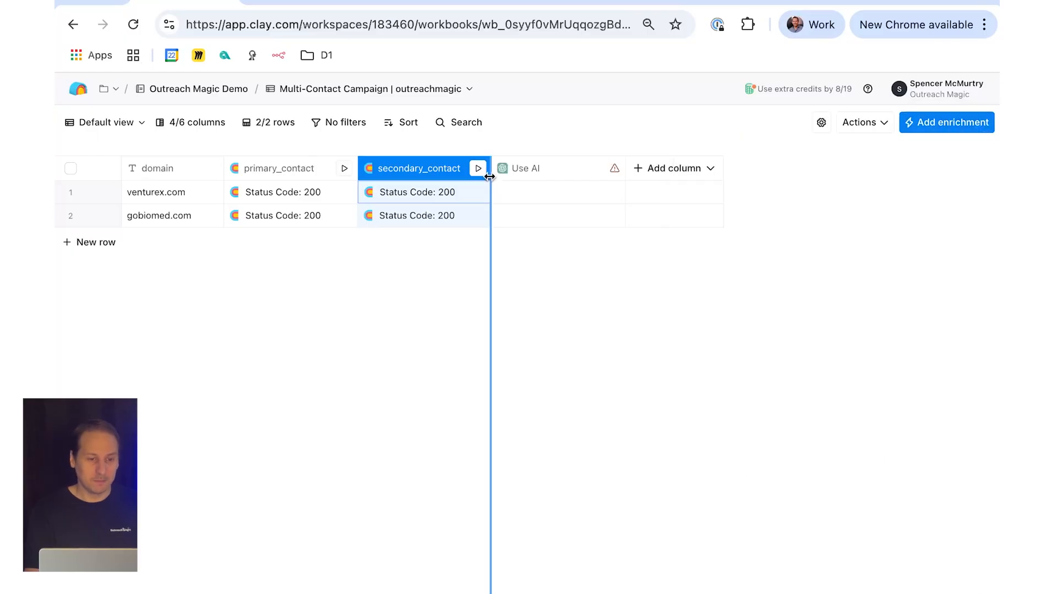
Step: Check the expanded secondary_contact response for venturex.com, close the details and rerun that cell
click(413, 197)
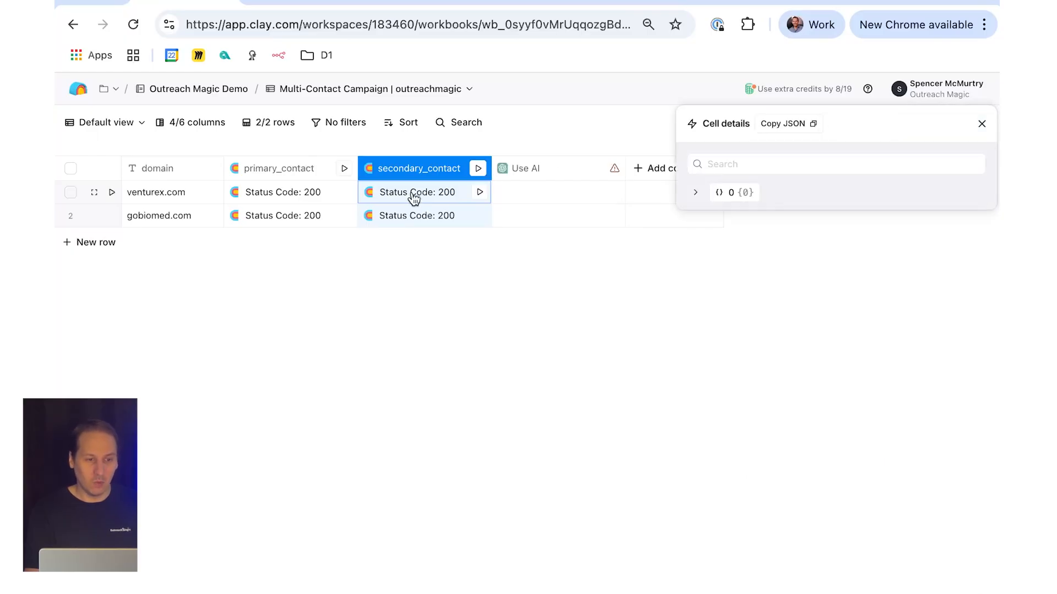
click(695, 195)
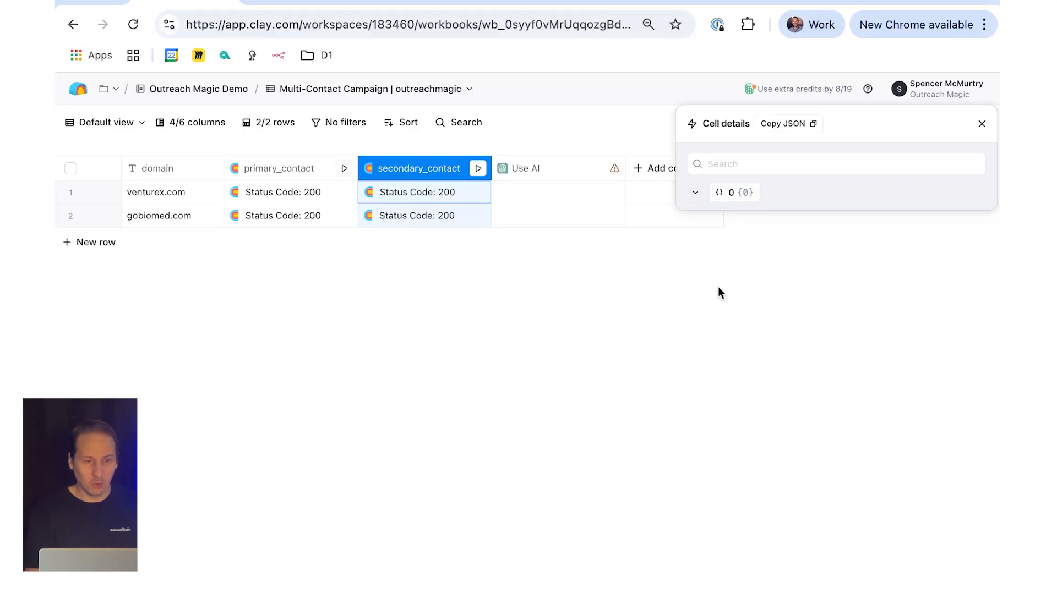
click(982, 124)
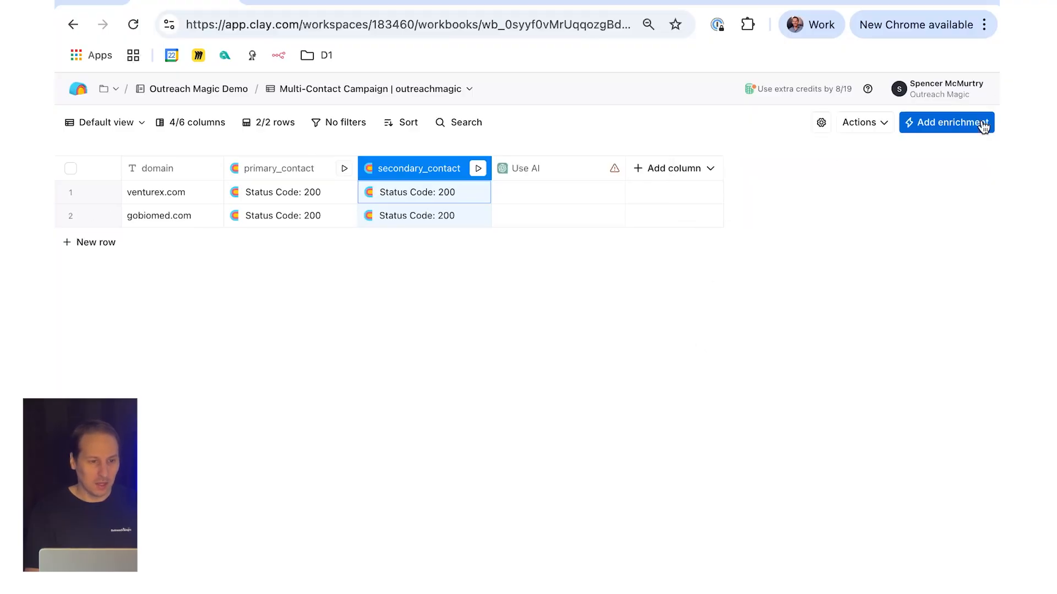
click(480, 195)
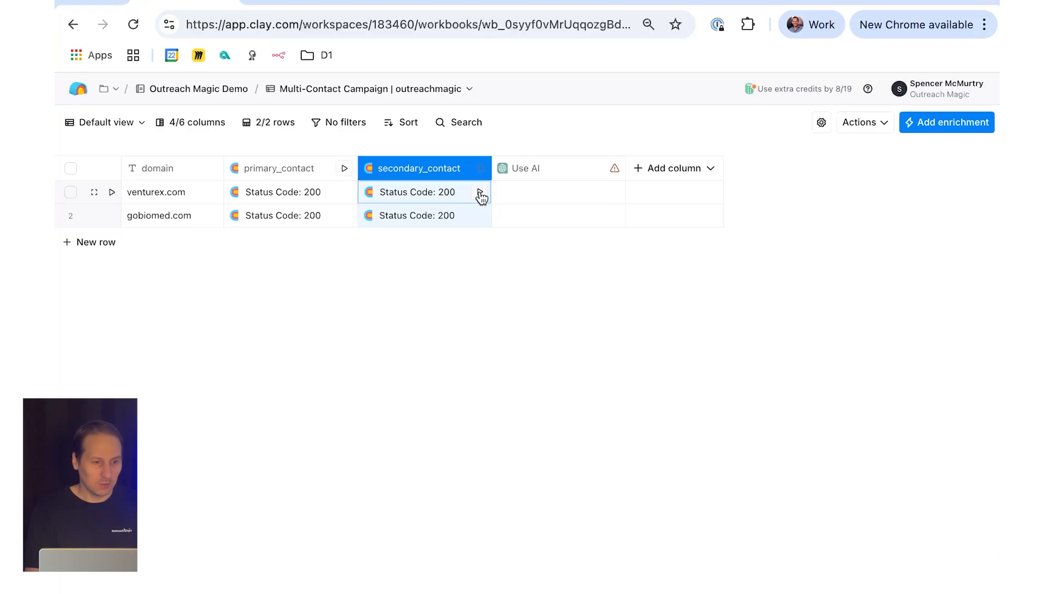
Step: Examine the expanded secondary_contact response fields for gobiomed.com and close the cell details
click(414, 220)
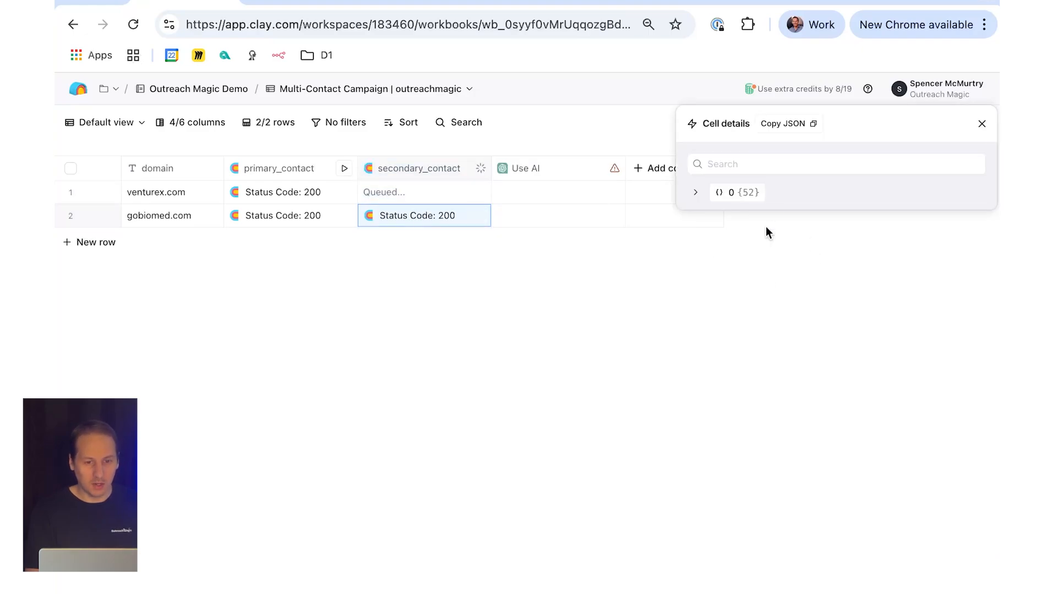
click(712, 192)
mouse_move(738, 282)
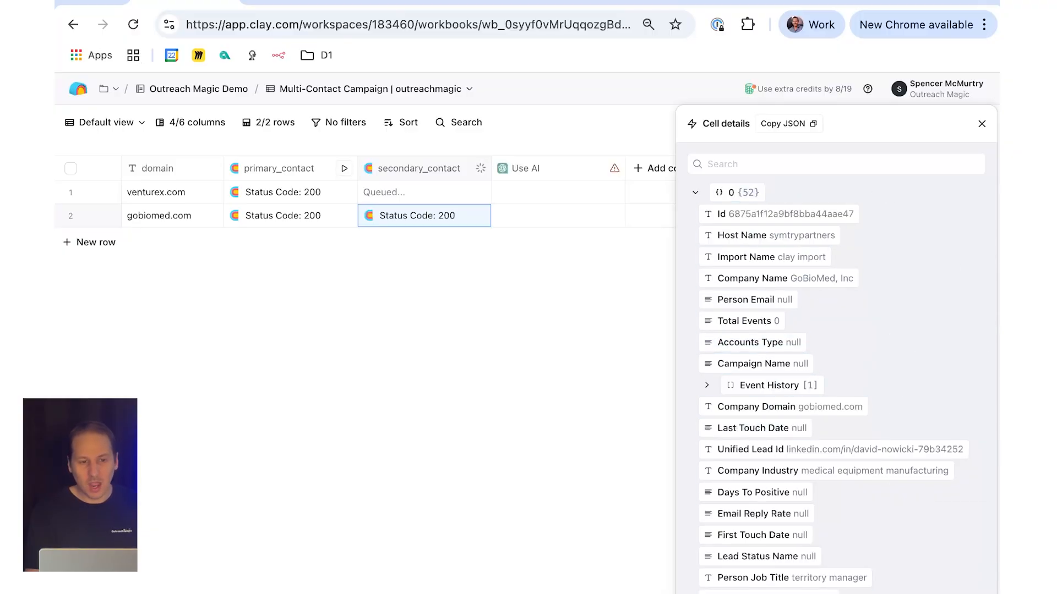
click(982, 124)
Step: Open the Use AI column's configuration
click(517, 199)
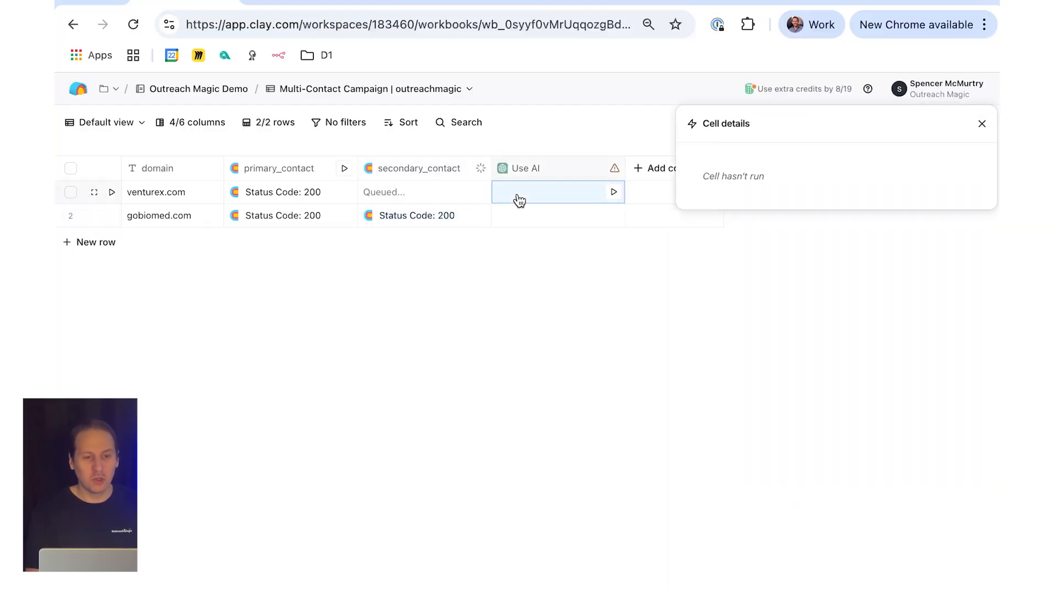
click(531, 176)
click(538, 229)
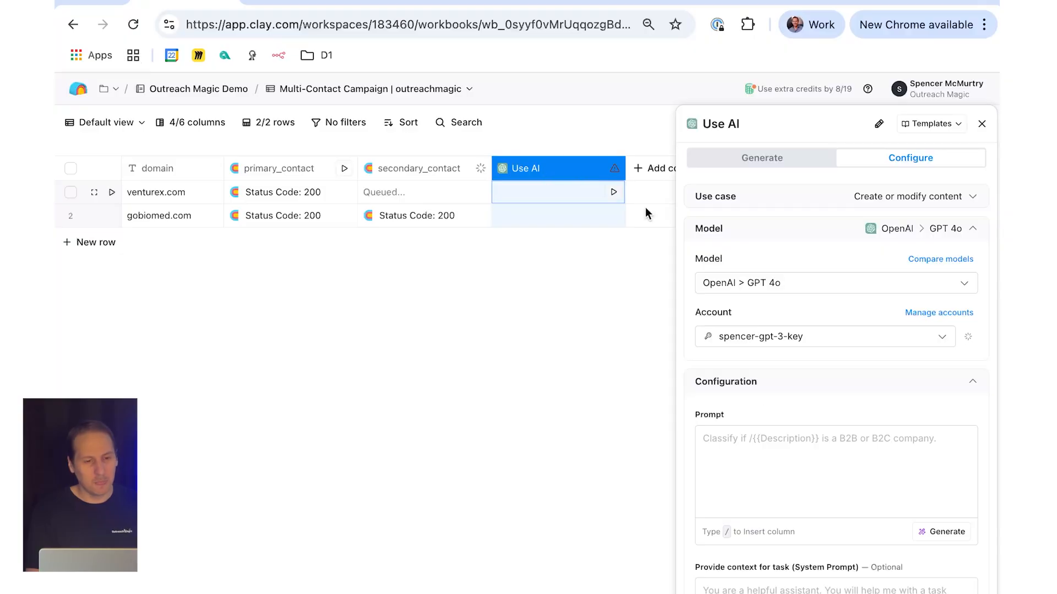
Step: Start the Use AI column's prompt with the instruction "proof read this email." followed by a blank line
click(785, 471)
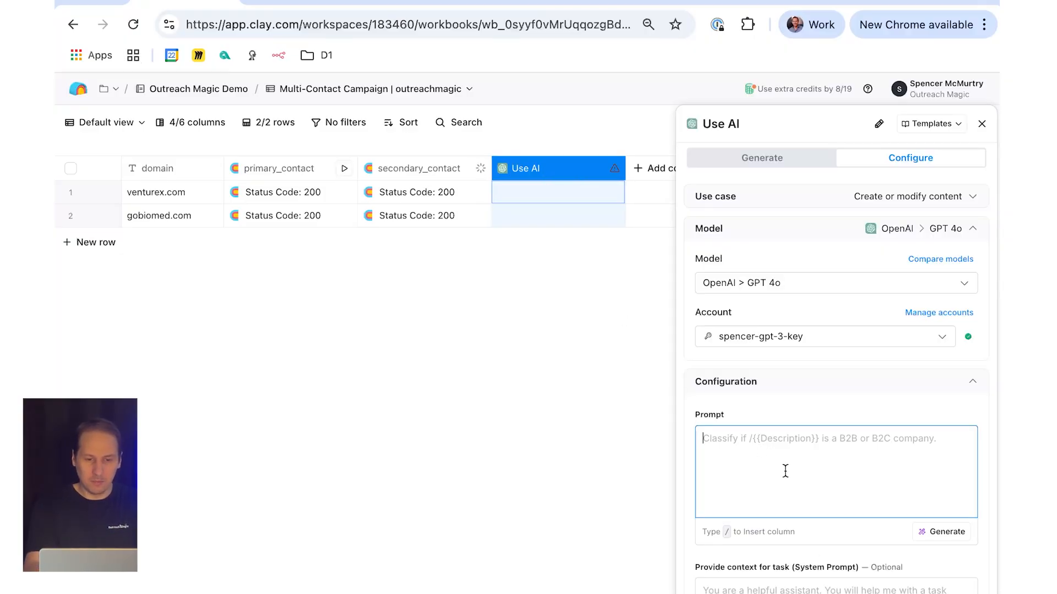
text(pro)
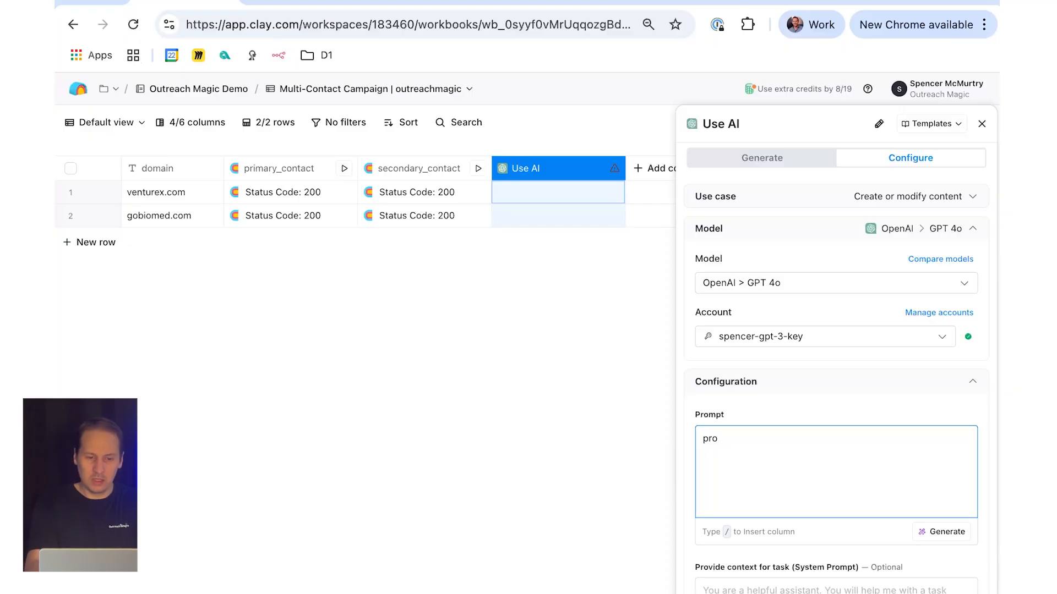
text(of read this email)
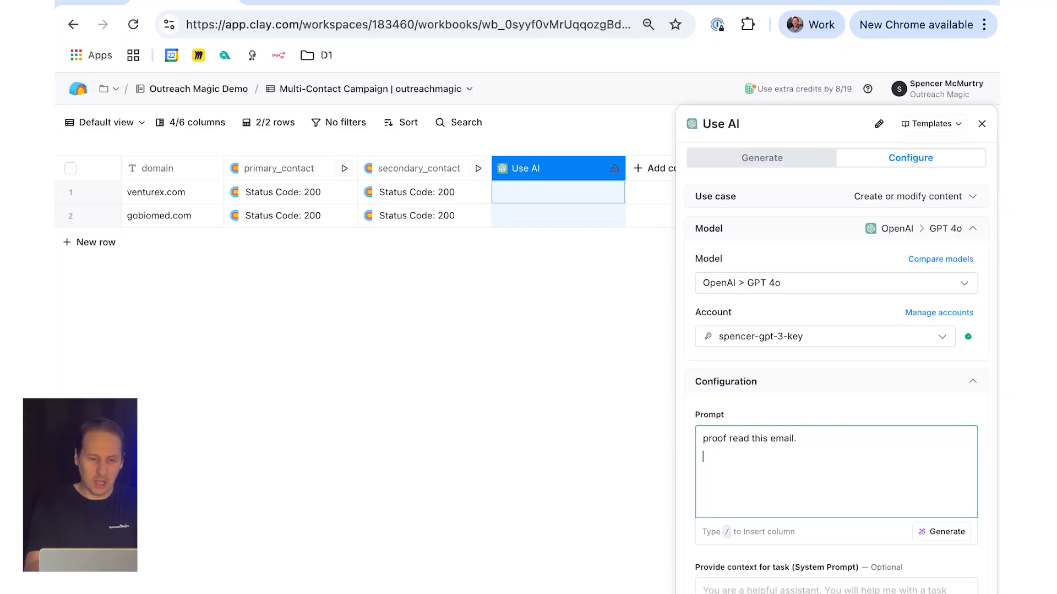
text(.)
key(Return)
key(Return)
Step: Add the greeting "Hi" with the primary contact's person_first_name field and a comma to the prompt
text(Hi /first_name)
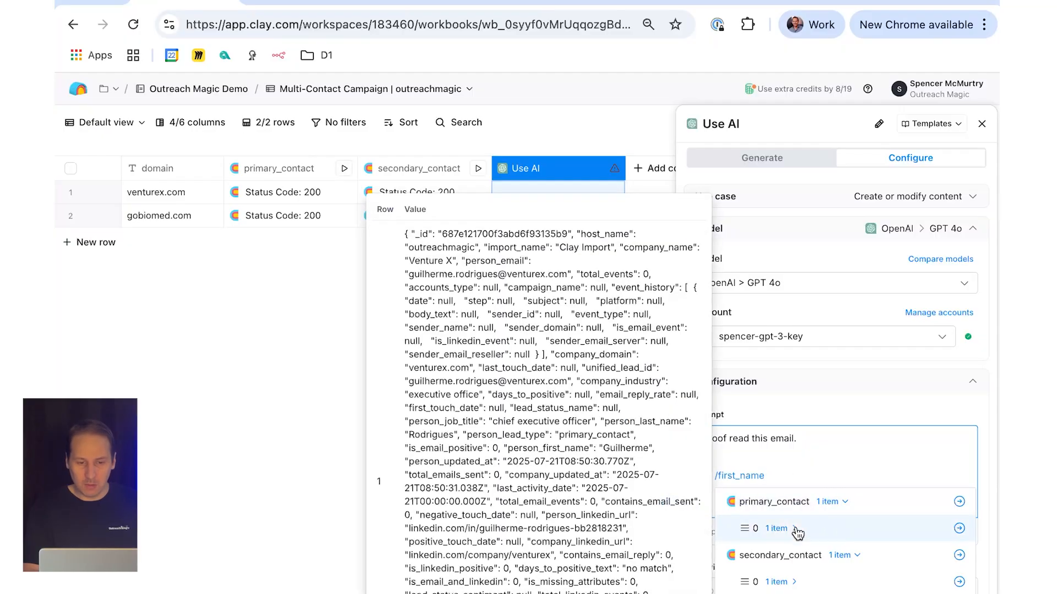
click(795, 528)
click(800, 557)
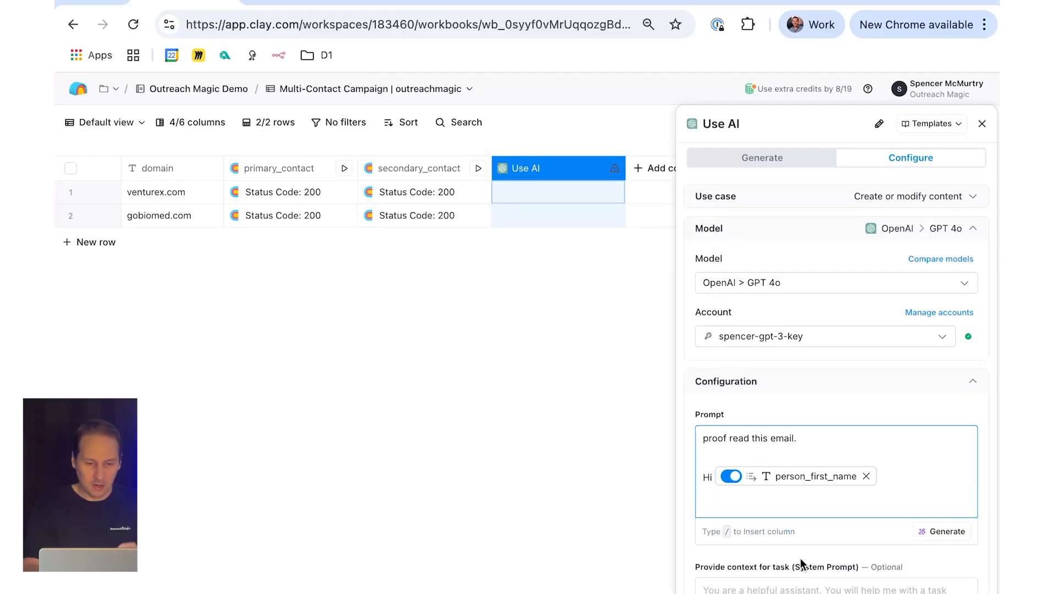
text(,)
key(Return)
key(Return)
Step: Add "are you the rigth person to contact or is" with the secondary contact's person_first_name to the prompt and leave the configuration
text(ar)
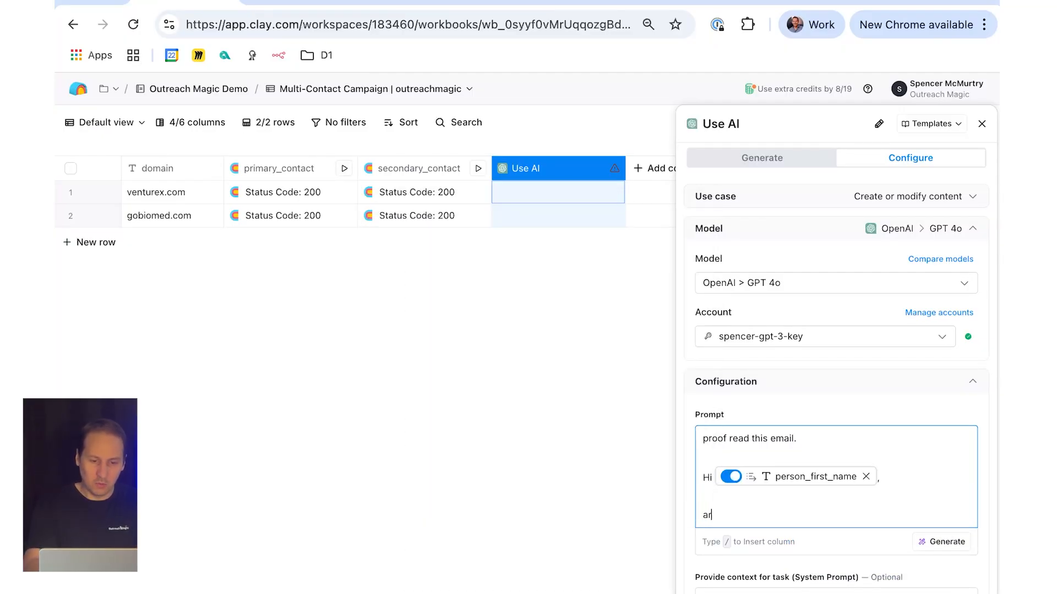
text(e you the rigth person to conta)
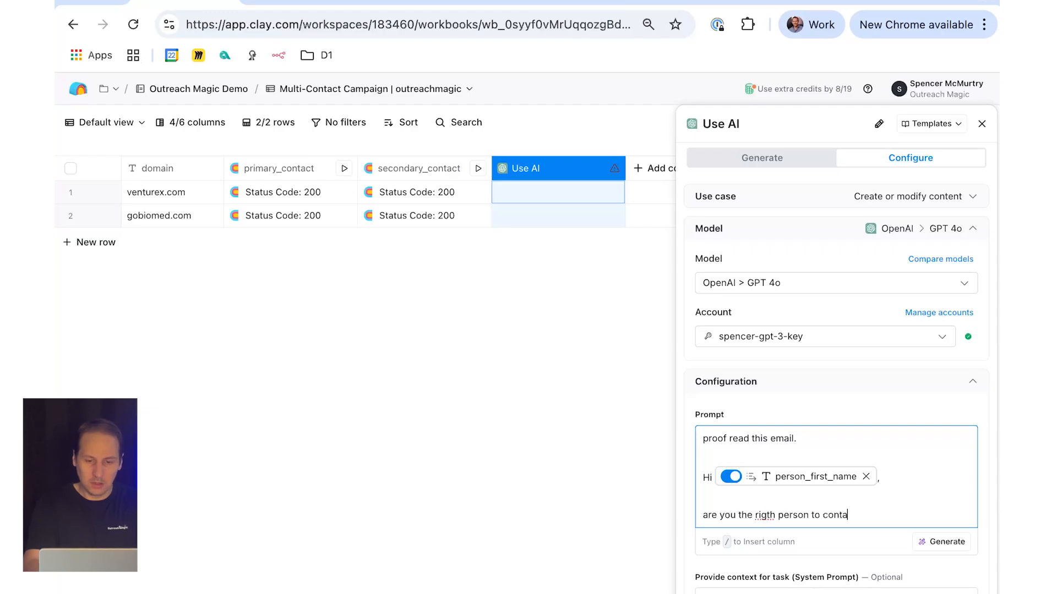
text(ct or is )
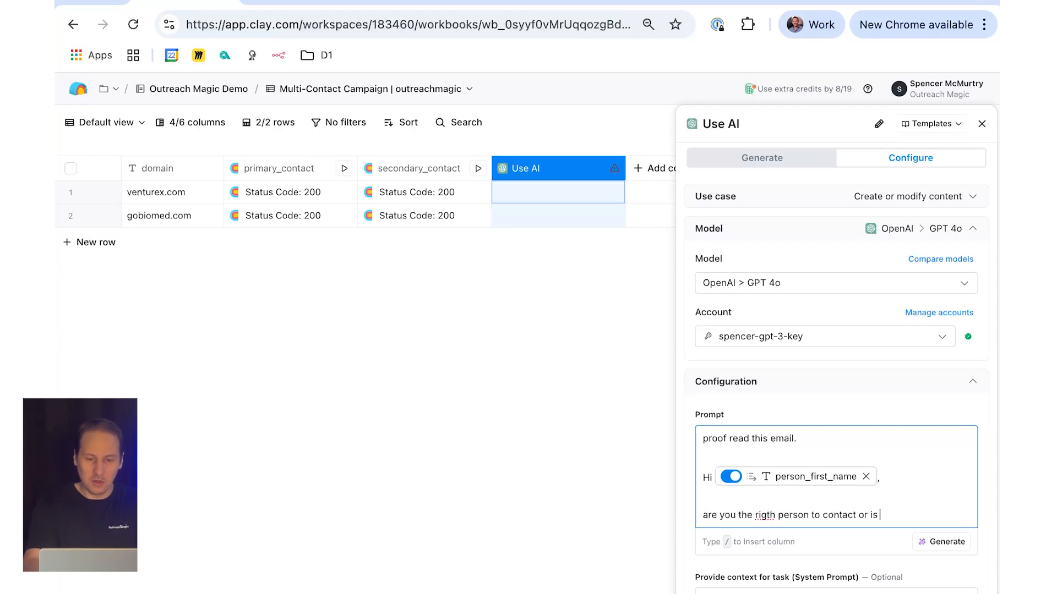
text(/first_name)
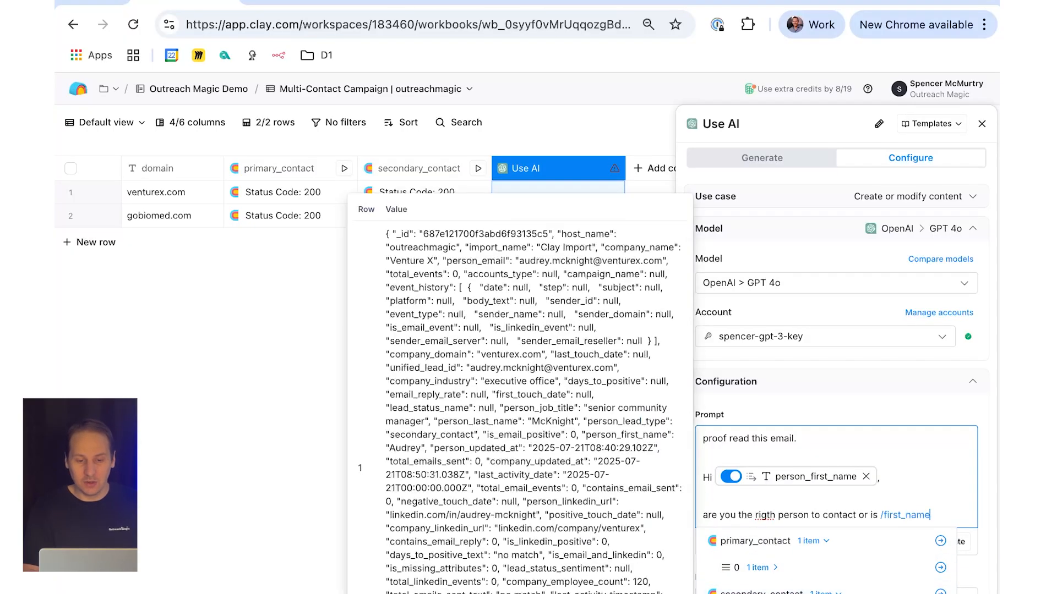
click(770, 592)
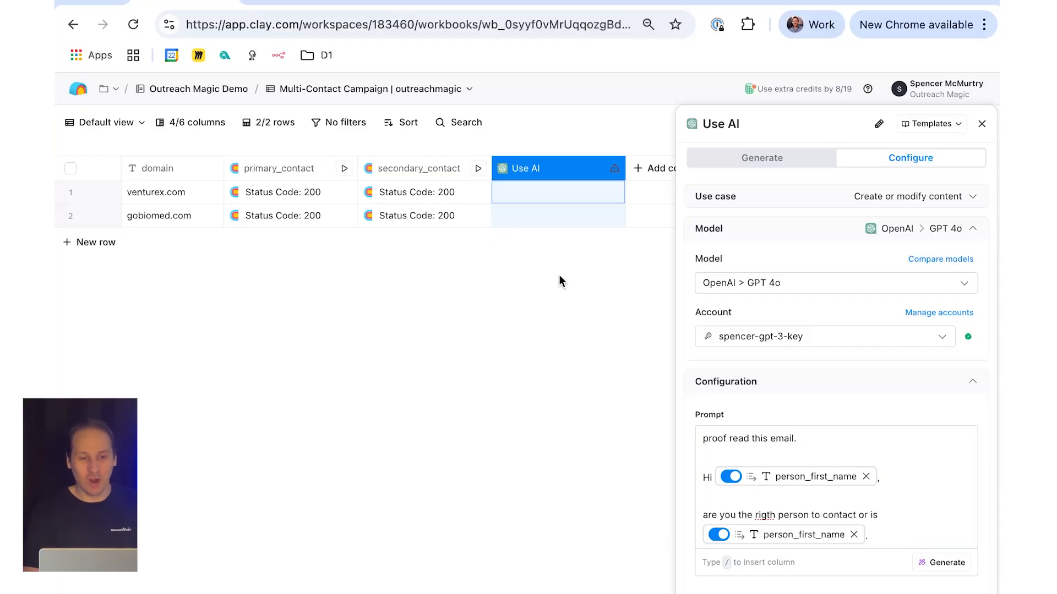
key(Escape)
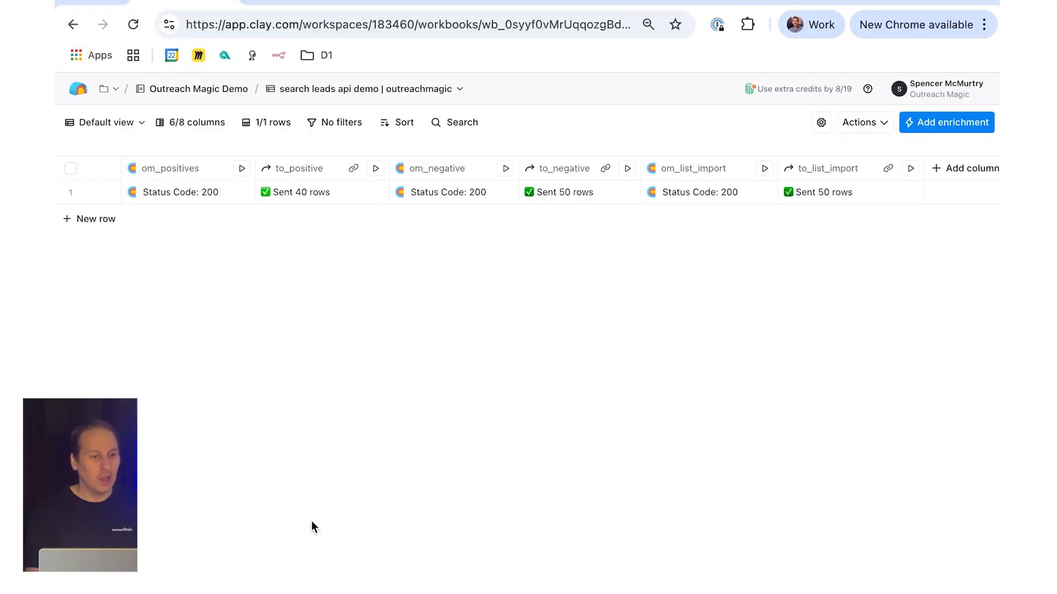
Step: Examine the endpoint and the sentiment and limit body of the om_positives column's HTTP API action, and close its settings
click(150, 169)
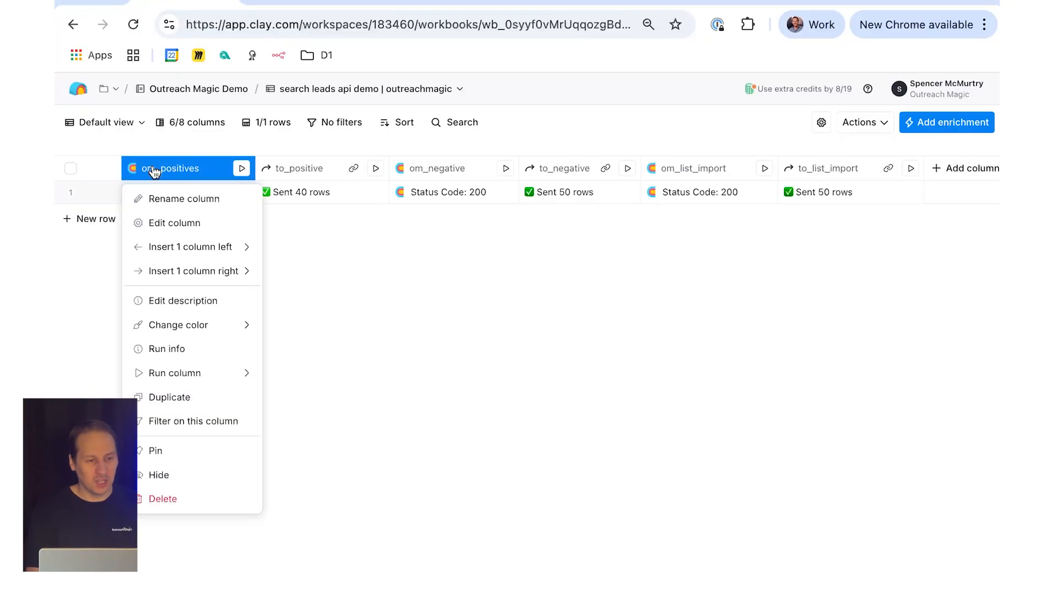
click(174, 223)
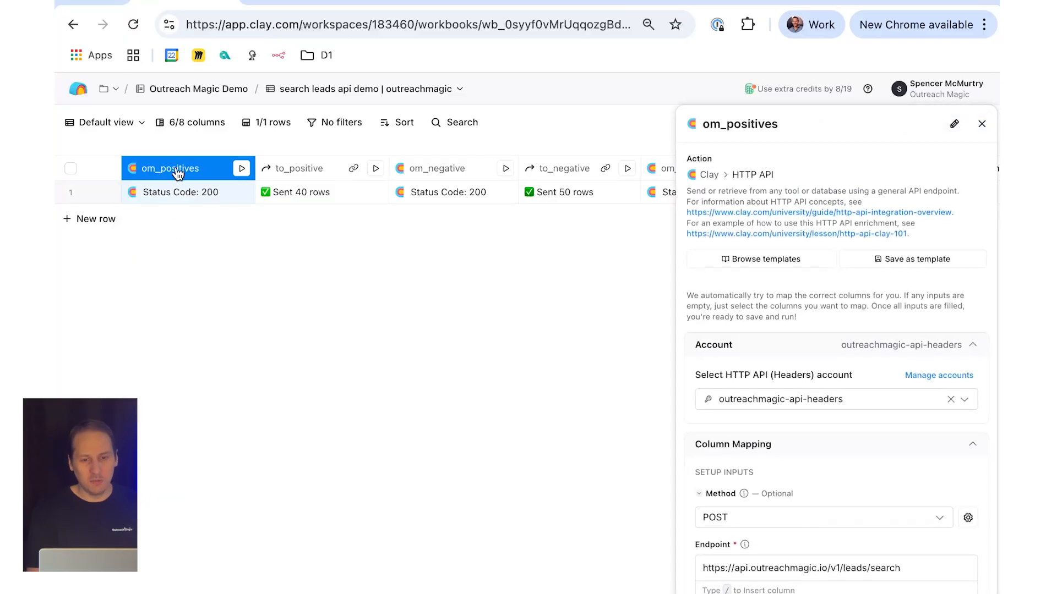
scroll(804, 414, down, 7)
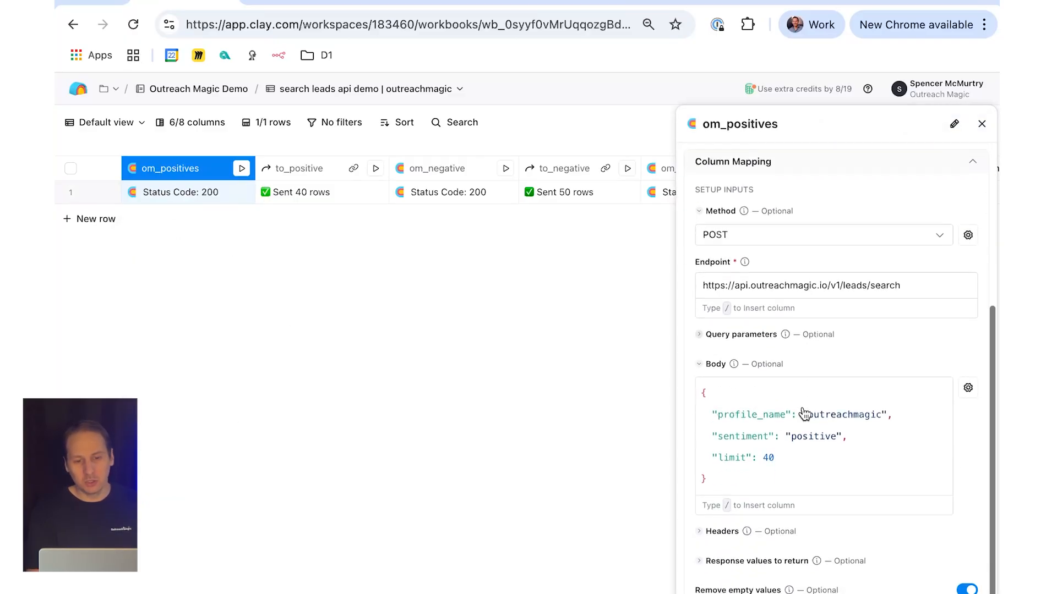
click(836, 304)
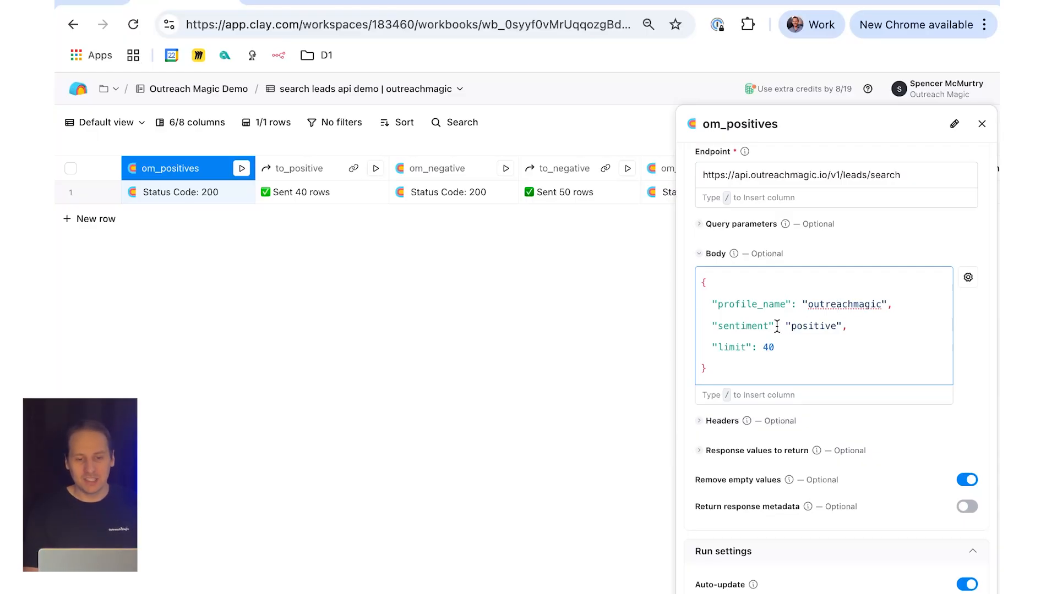
double_click(818, 327)
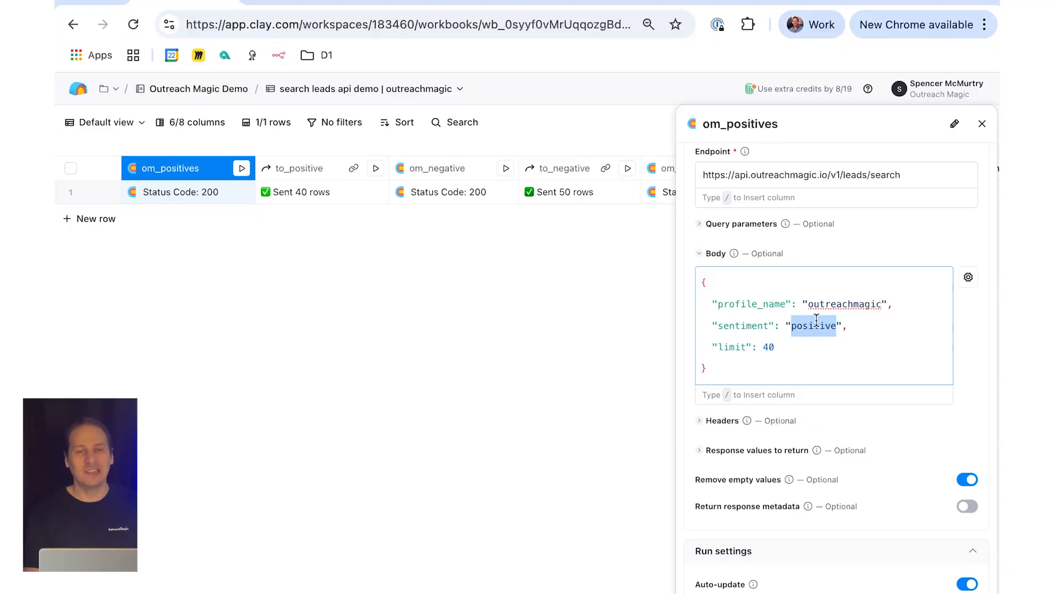
click(815, 346)
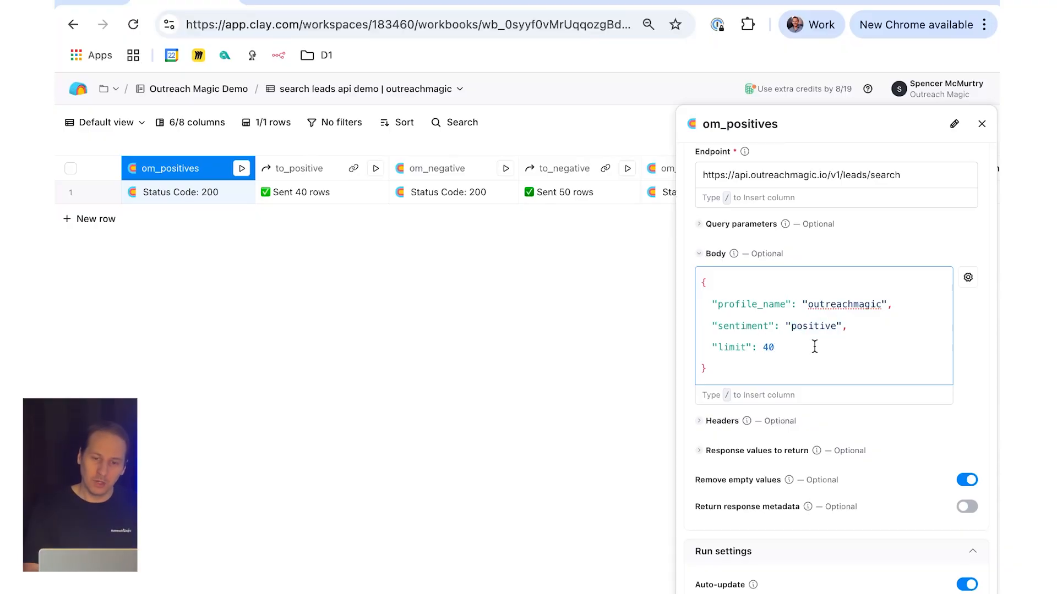
click(982, 124)
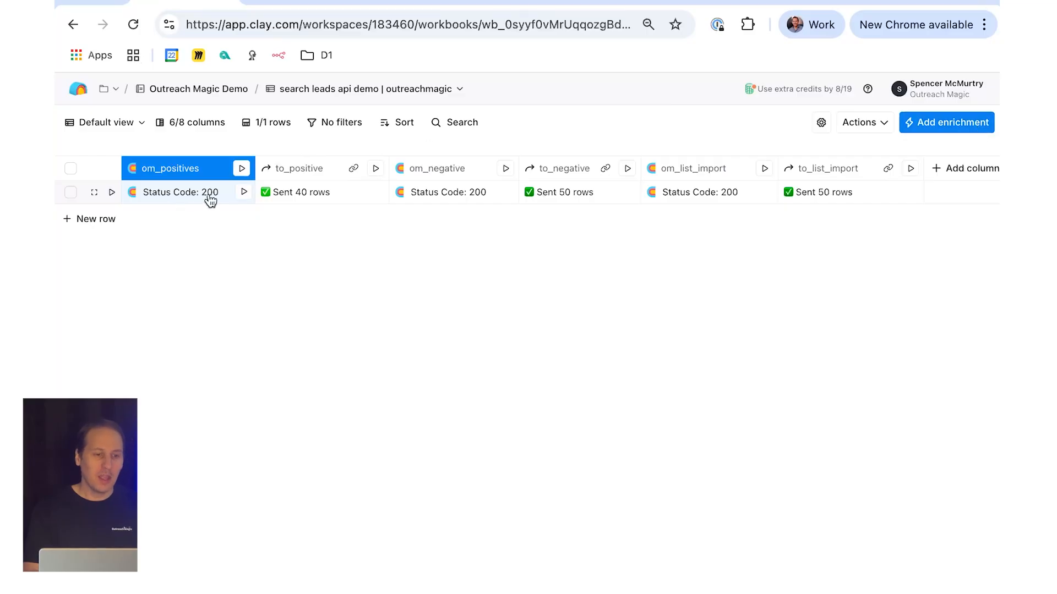
Step: Open the om_positives cell's response details and look through the list of returned leads
click(297, 201)
click(185, 206)
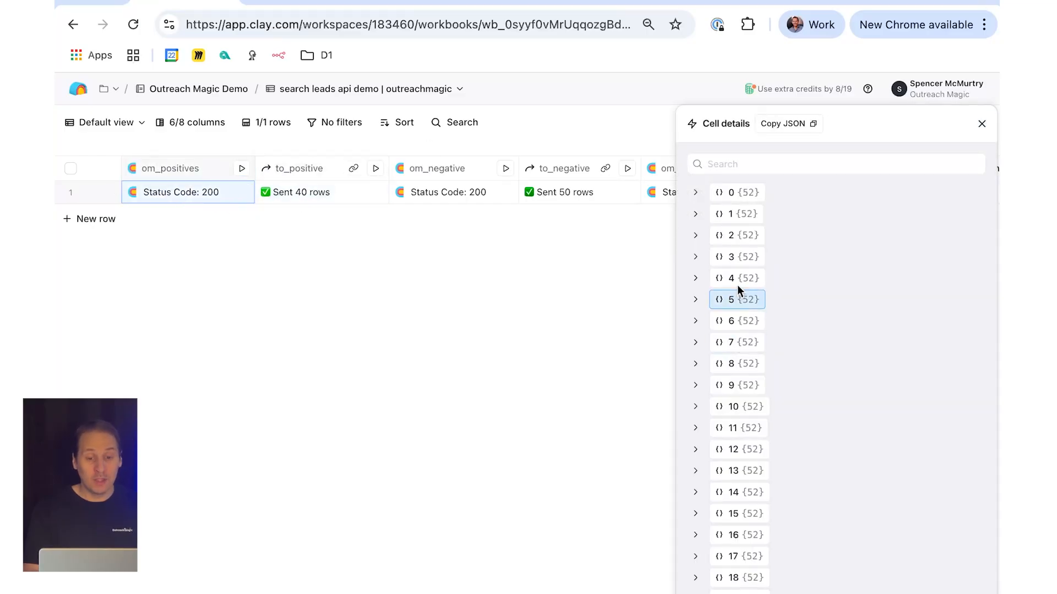
scroll(737, 327, down, 5)
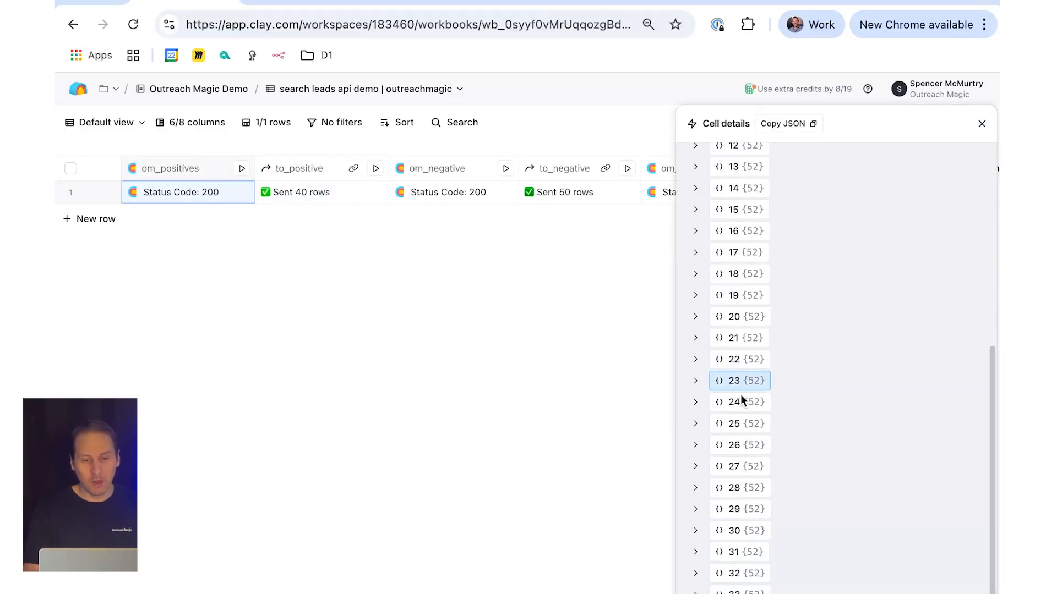
scroll(720, 460, up, 5)
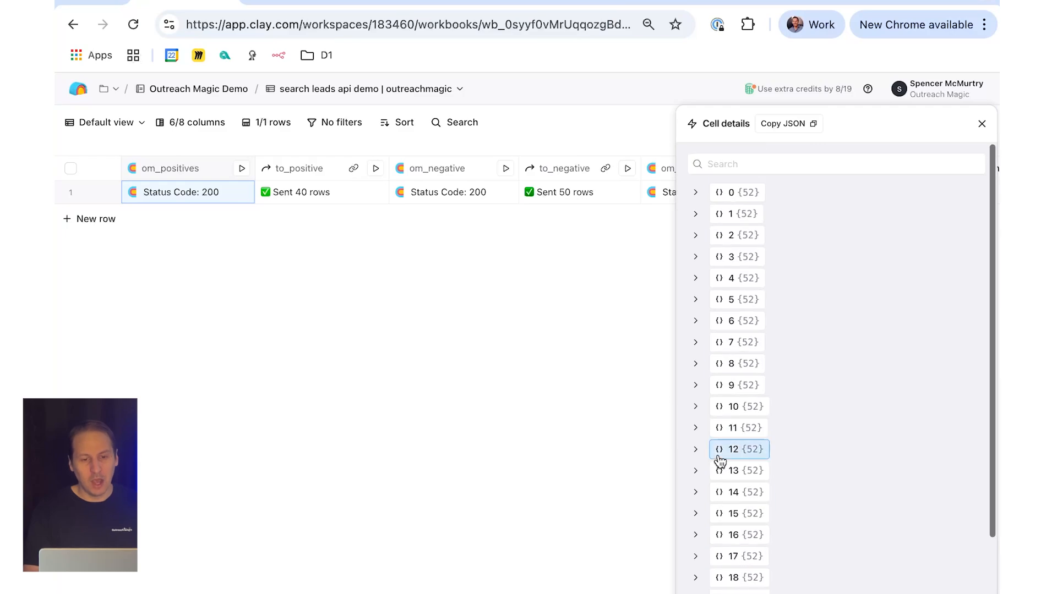
Step: Expand the first returned lead and examine the first entry of its Event History
click(697, 193)
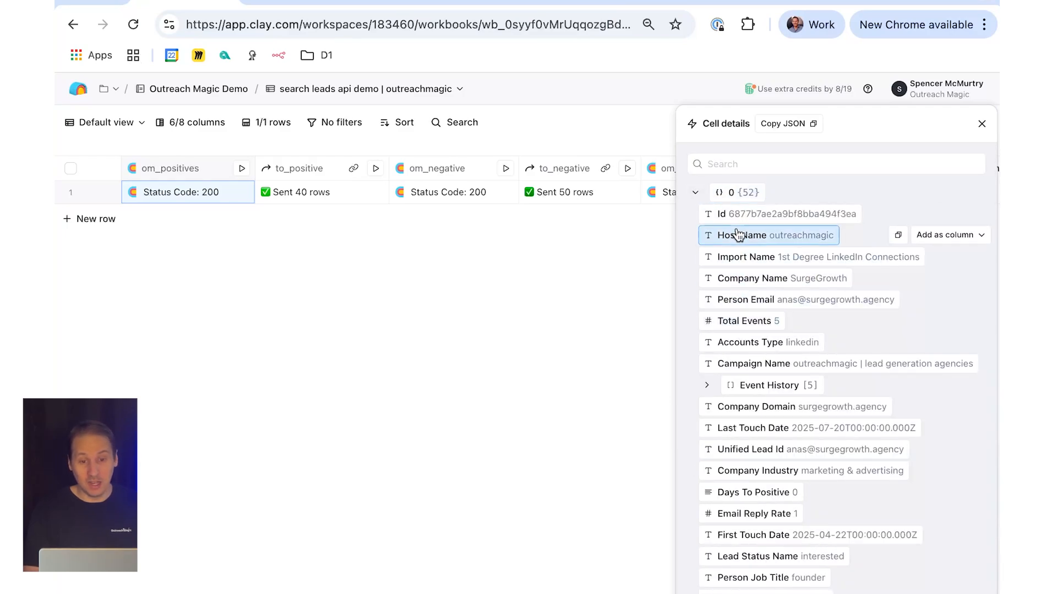
click(707, 385)
click(718, 406)
scroll(770, 473, down, 2)
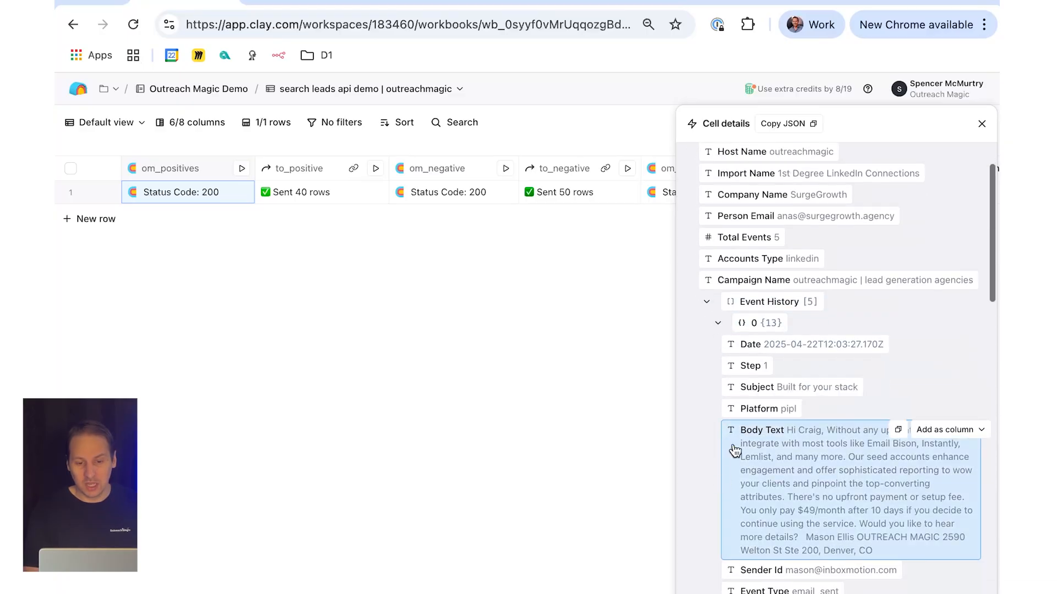
scroll(727, 485, down, 4)
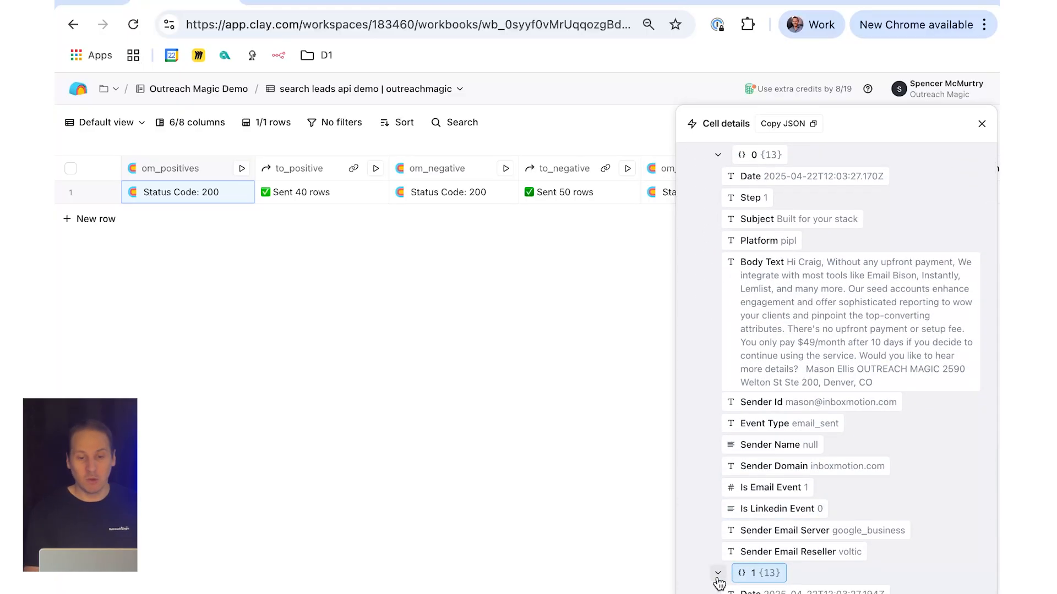
Step: Examine Event History entries 1, 3 and 4 of the first returned lead and close the cell details
click(717, 574)
scroll(719, 581, down, 4)
scroll(719, 578, down, 8)
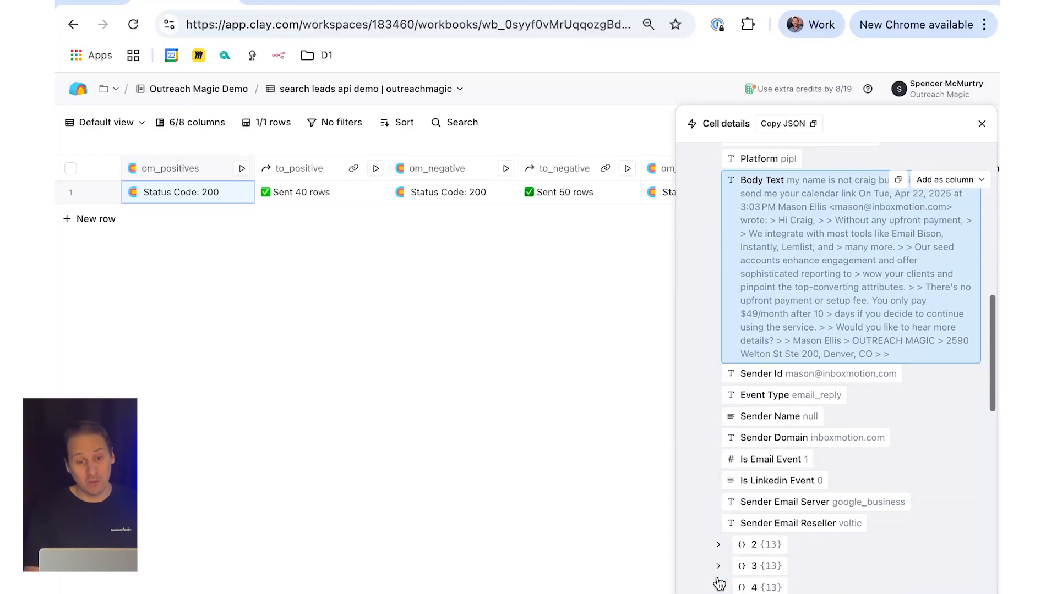
click(719, 544)
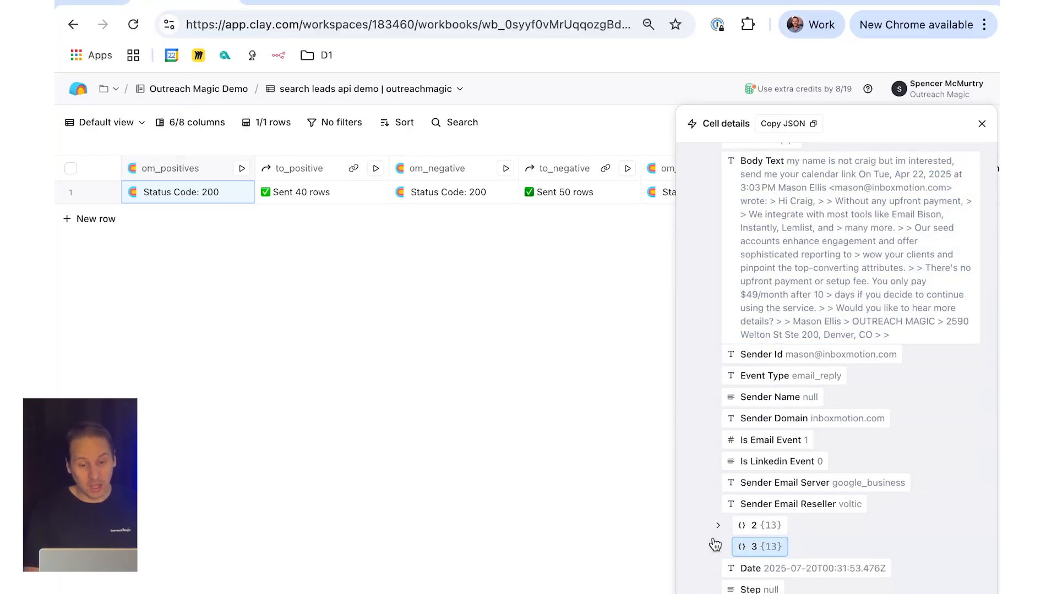
scroll(715, 551, down, 14)
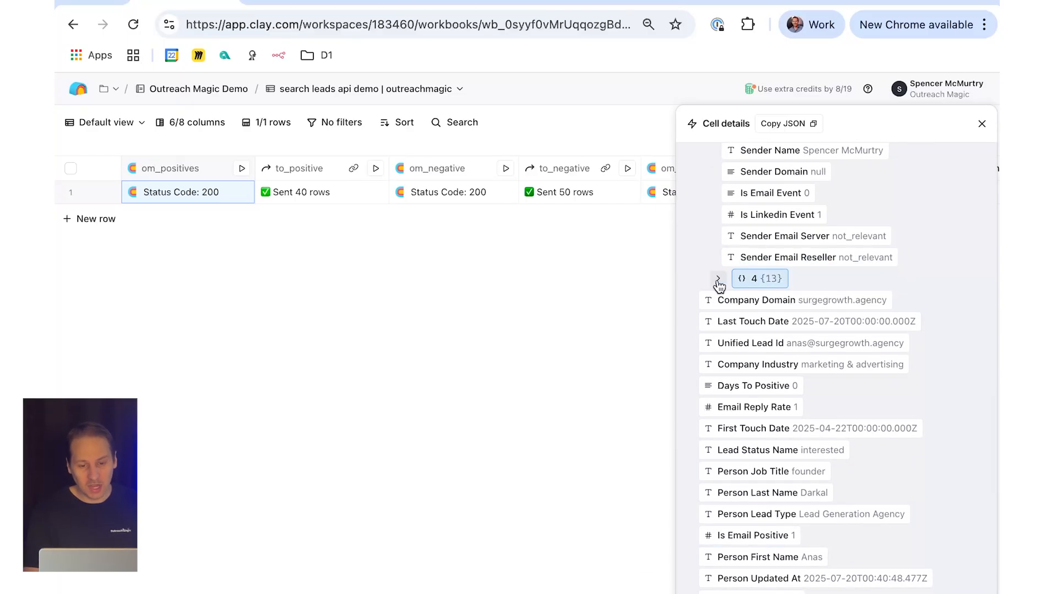
click(718, 278)
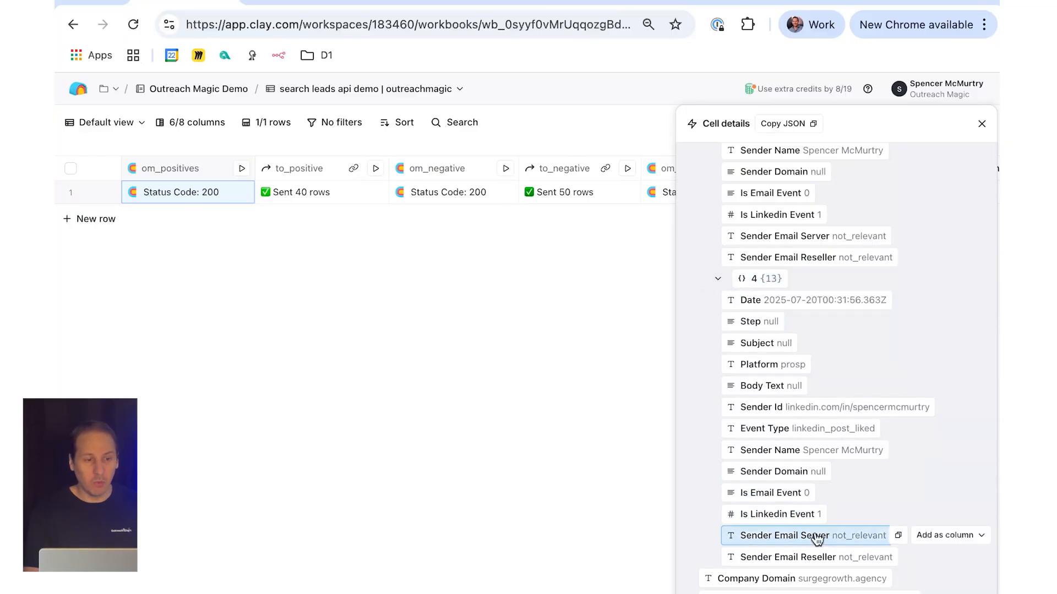
click(297, 169)
click(981, 124)
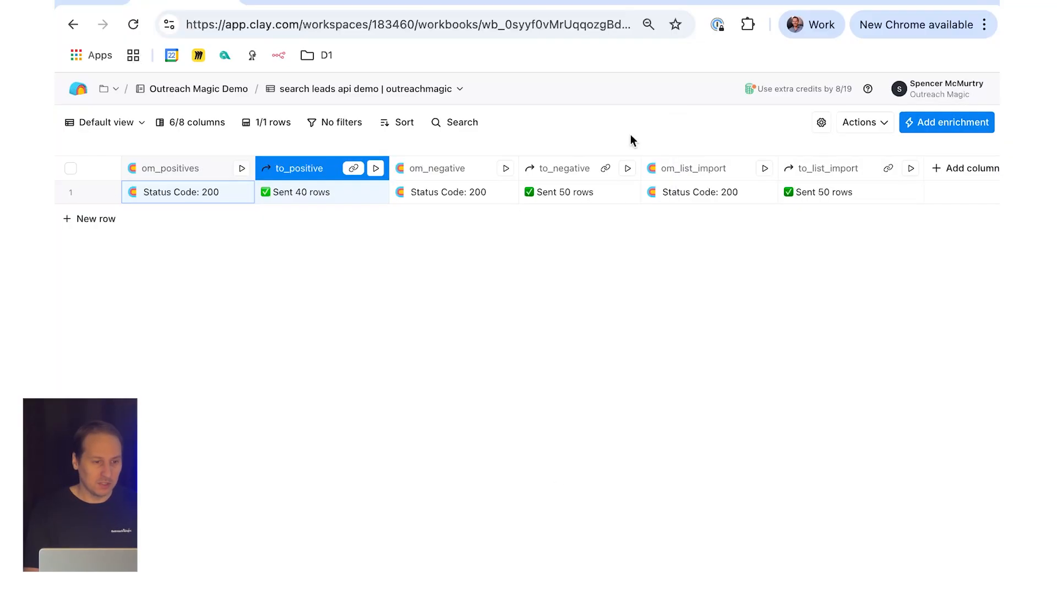
Step: Check the destination and per-item send method in the to_positive column's settings, and close them
click(272, 171)
click(300, 223)
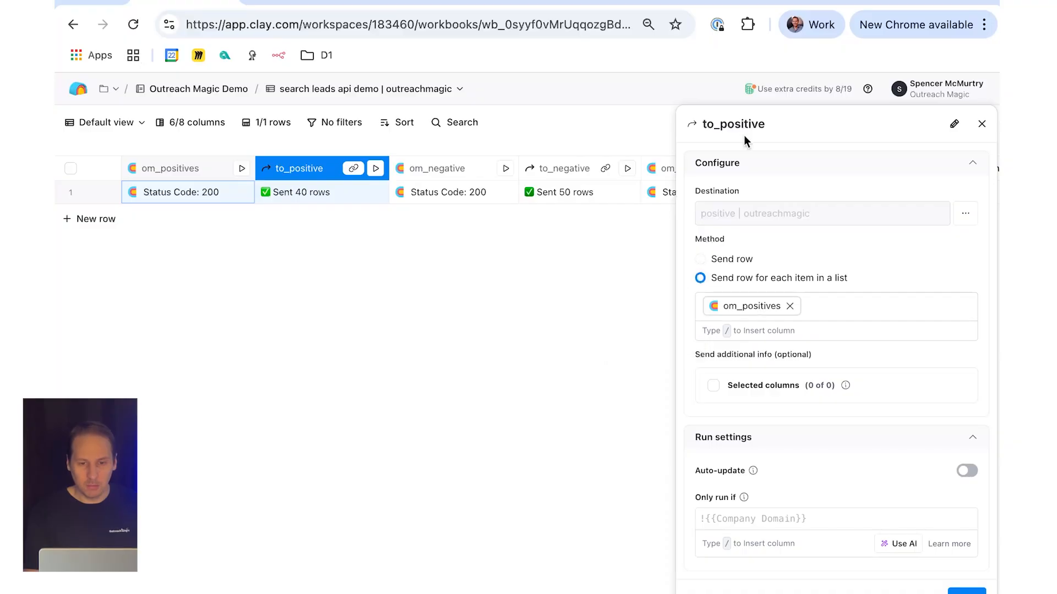
click(982, 127)
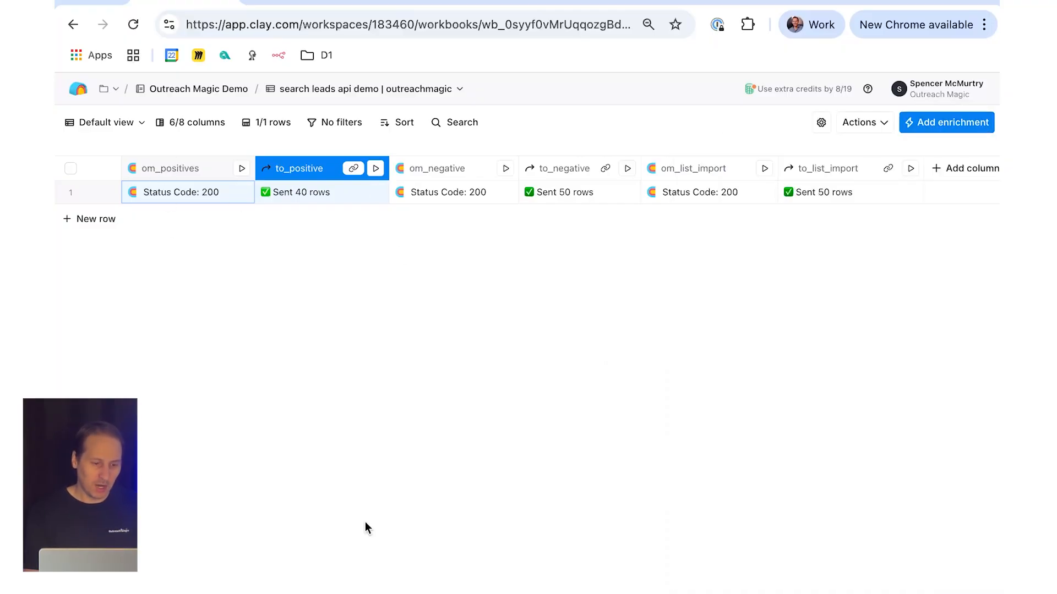
Step: Switch to the positive | outreachmagic table, examine the first row's lead details and close them
click(457, 587)
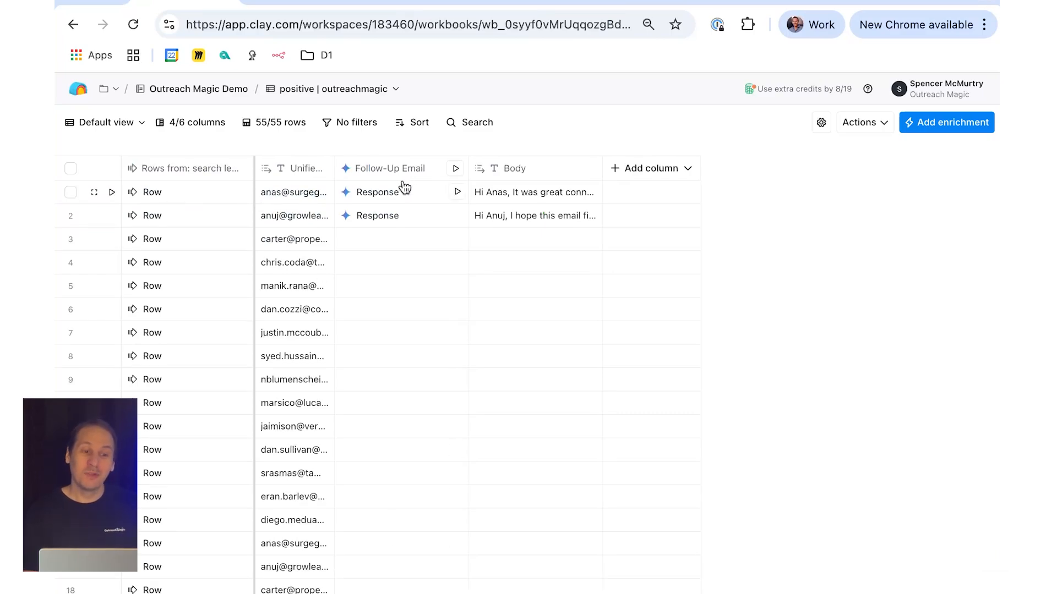
click(149, 199)
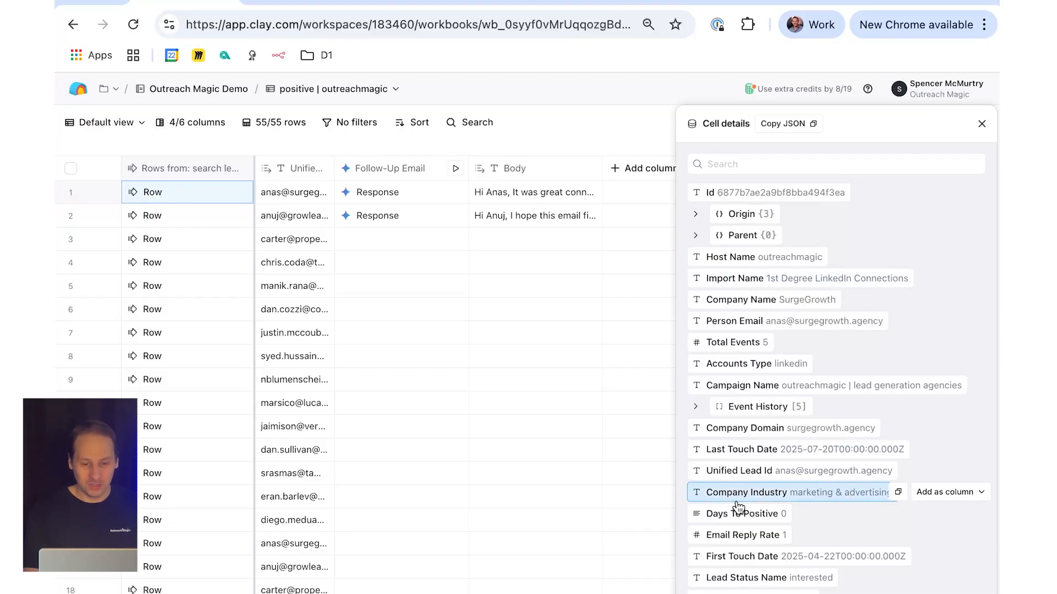
scroll(738, 505, down, 10)
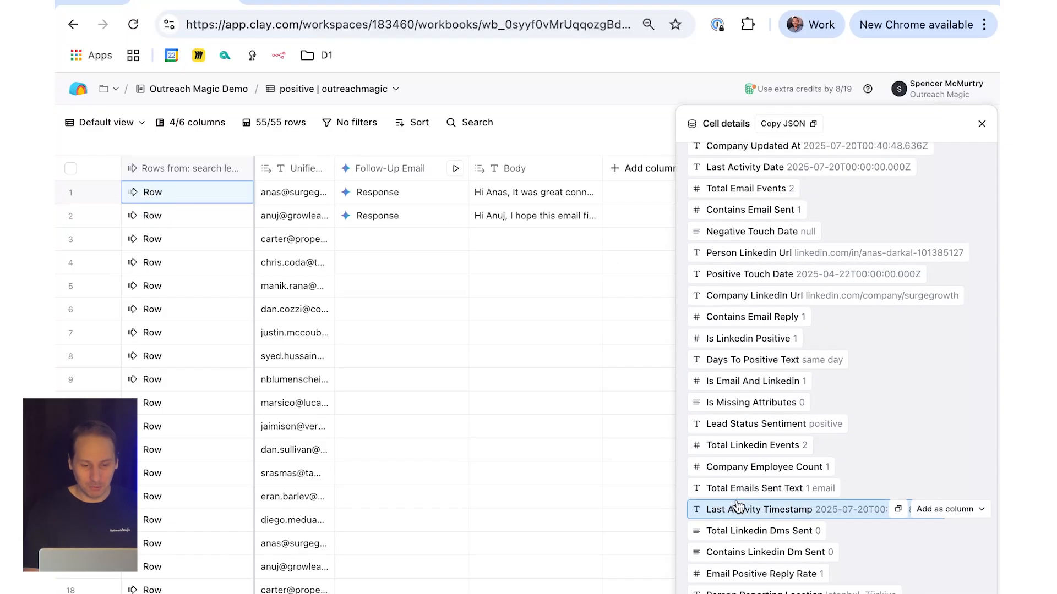
click(472, 465)
Step: Open the Follow-Up Email column's AI configuration to examine its prompt
click(394, 174)
click(395, 219)
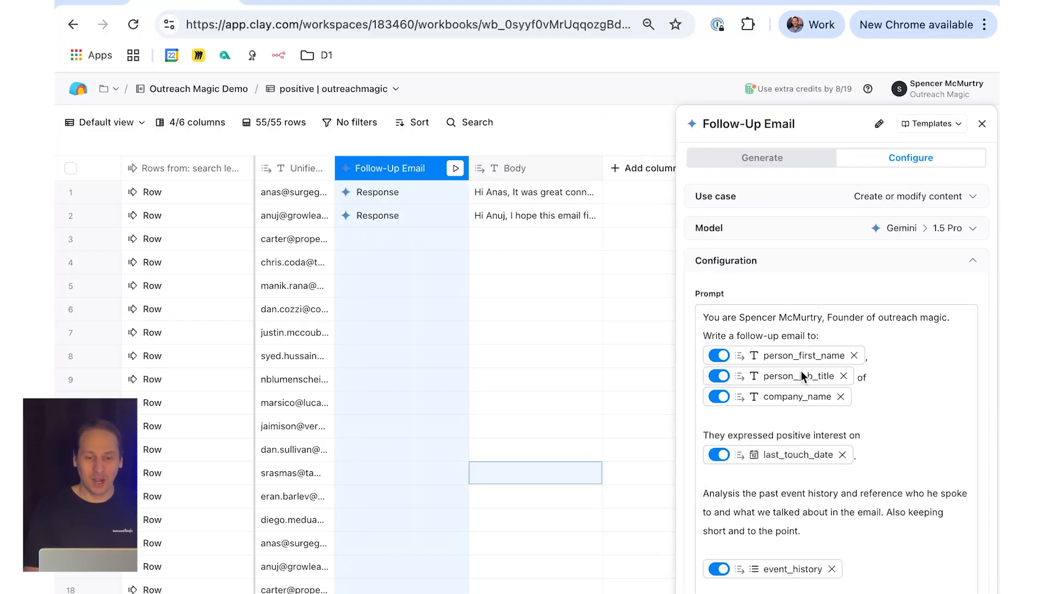
Step: Examine the Follow-Up Email prompt's person, company, last_touch_date and event_history variables, previewing the last two, and close the configuration
mouse_move(798, 380)
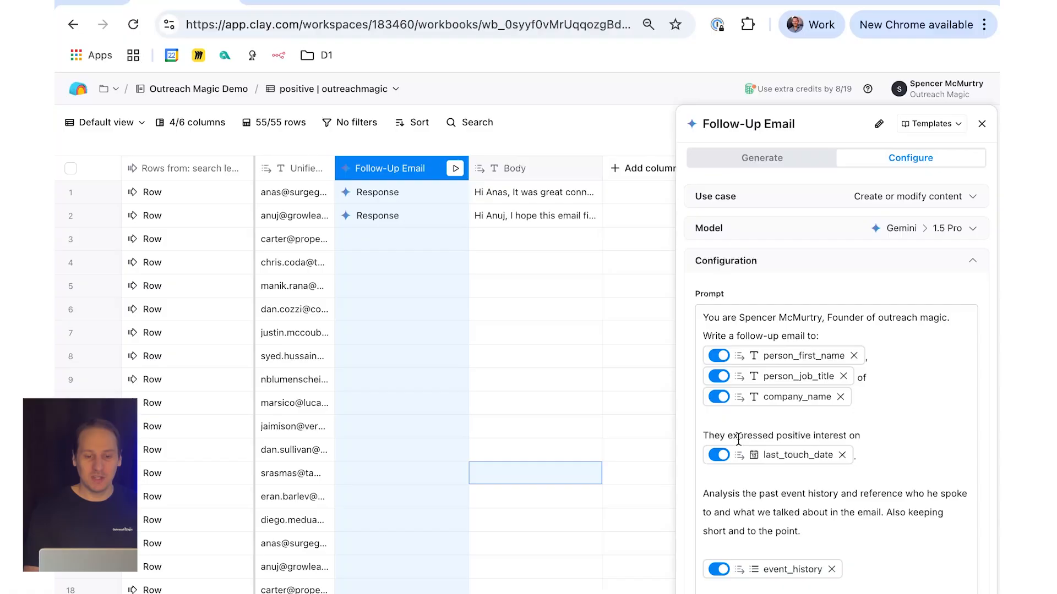
mouse_move(759, 463)
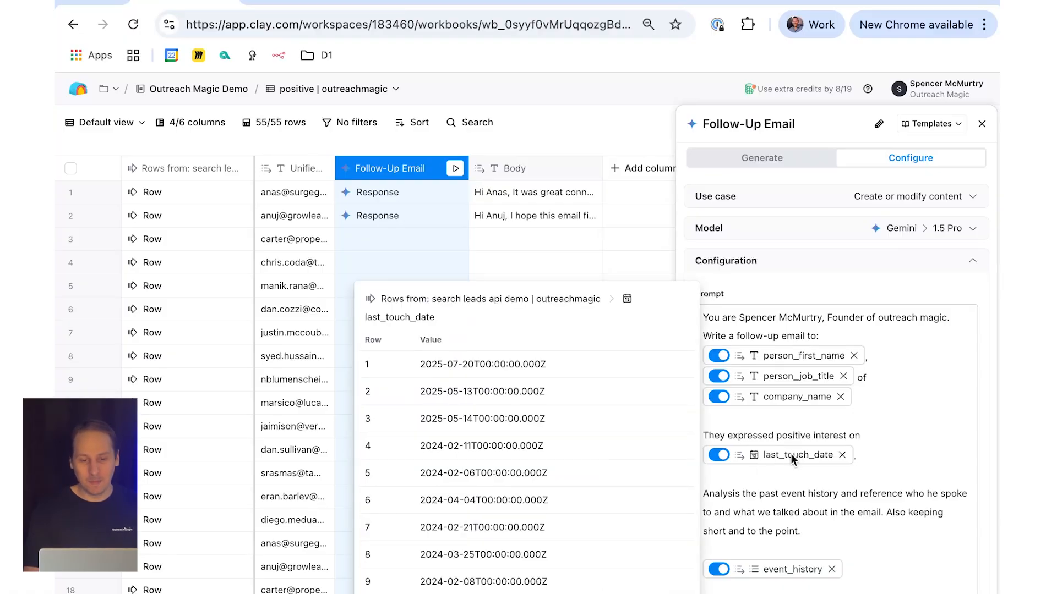
click(870, 458)
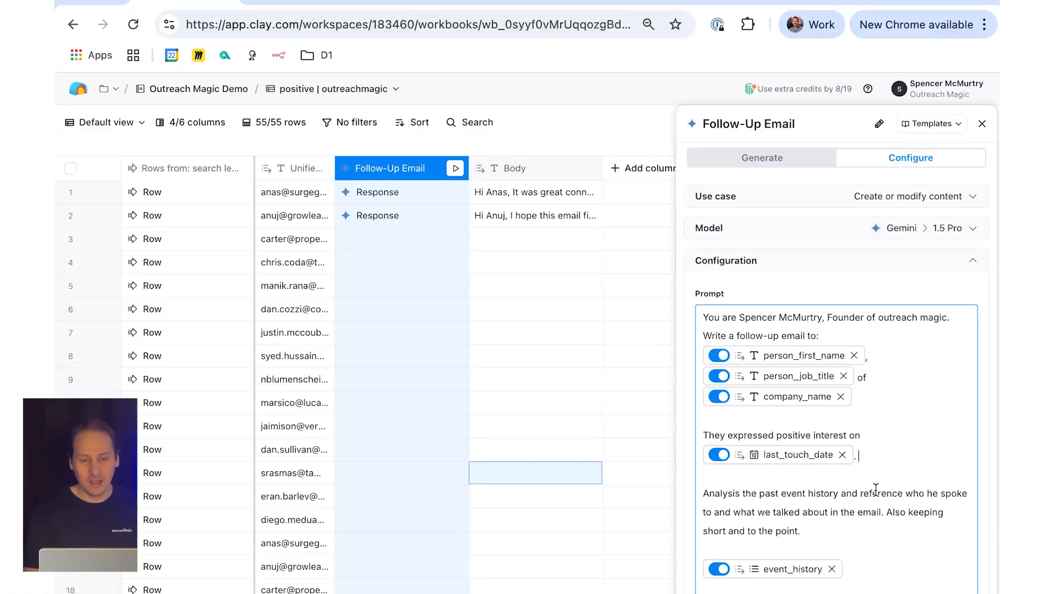
scroll(759, 496, down, 5)
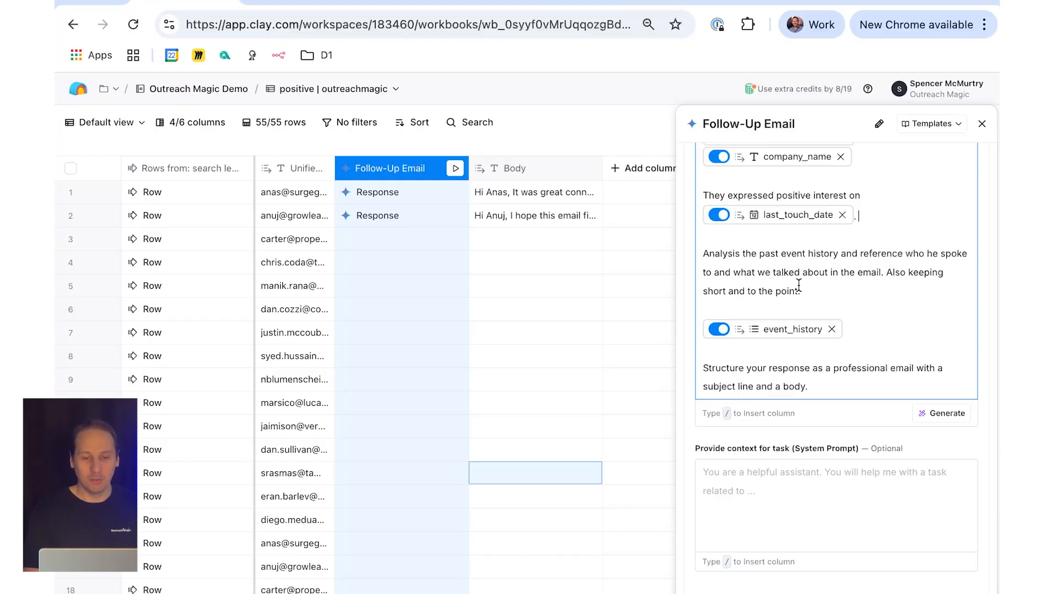
mouse_move(764, 333)
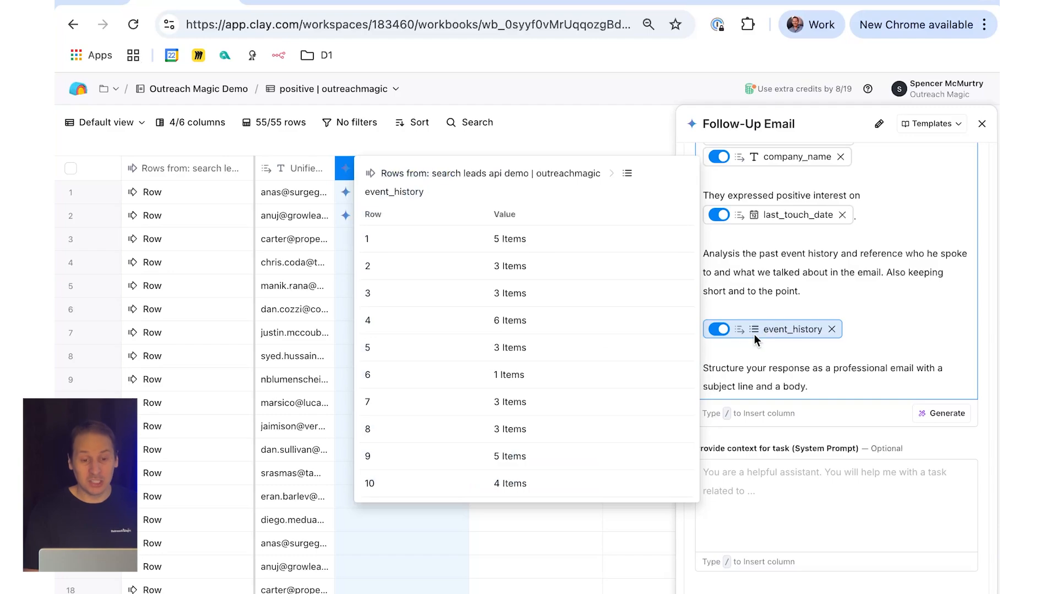
click(769, 305)
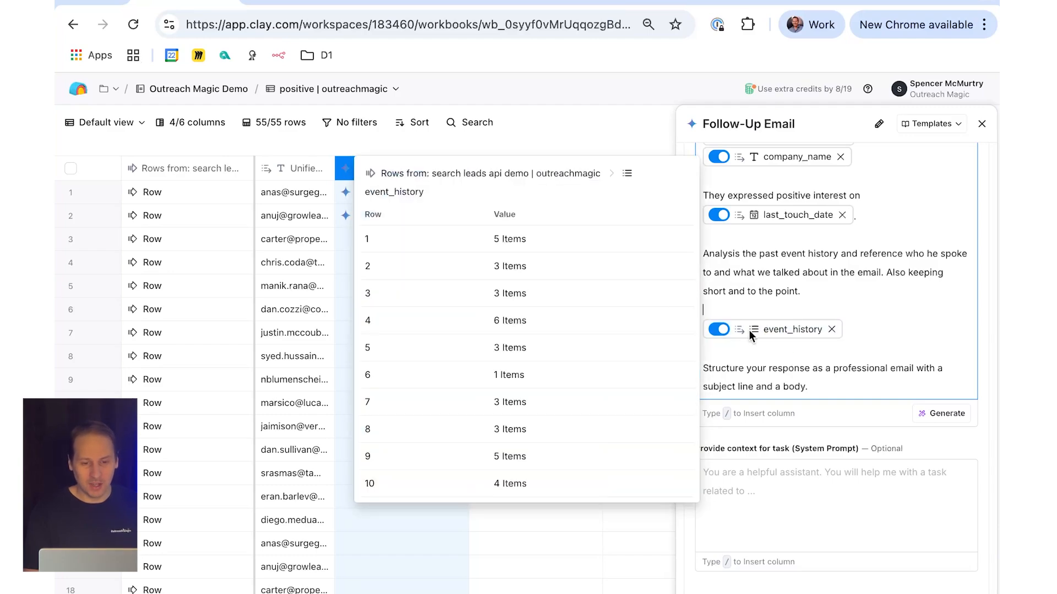
click(981, 123)
Step: Open the first lead row's cell details, expand its Event History, and close the details
click(175, 202)
click(175, 204)
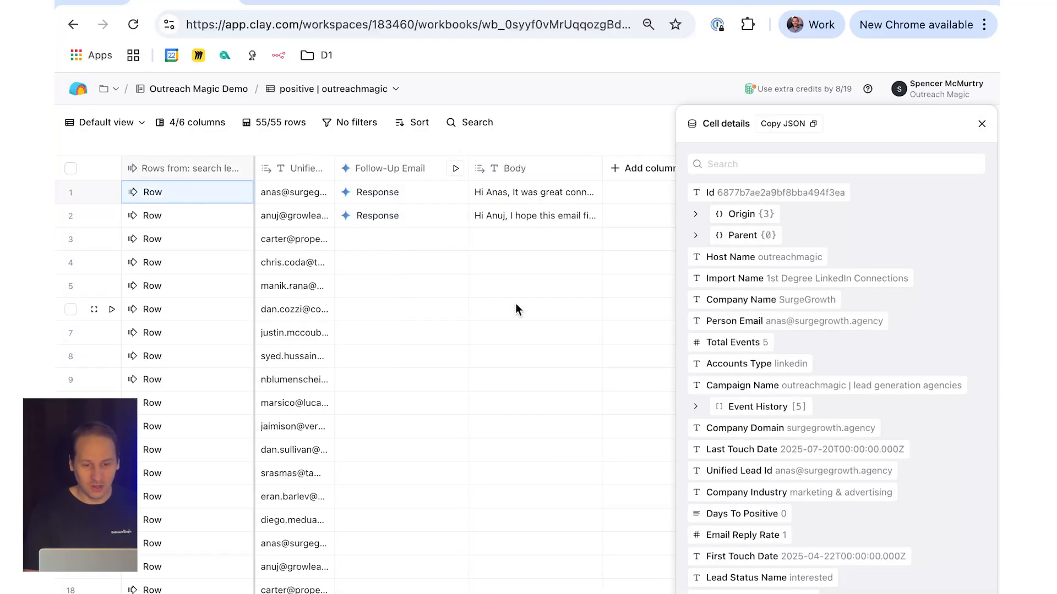
click(695, 406)
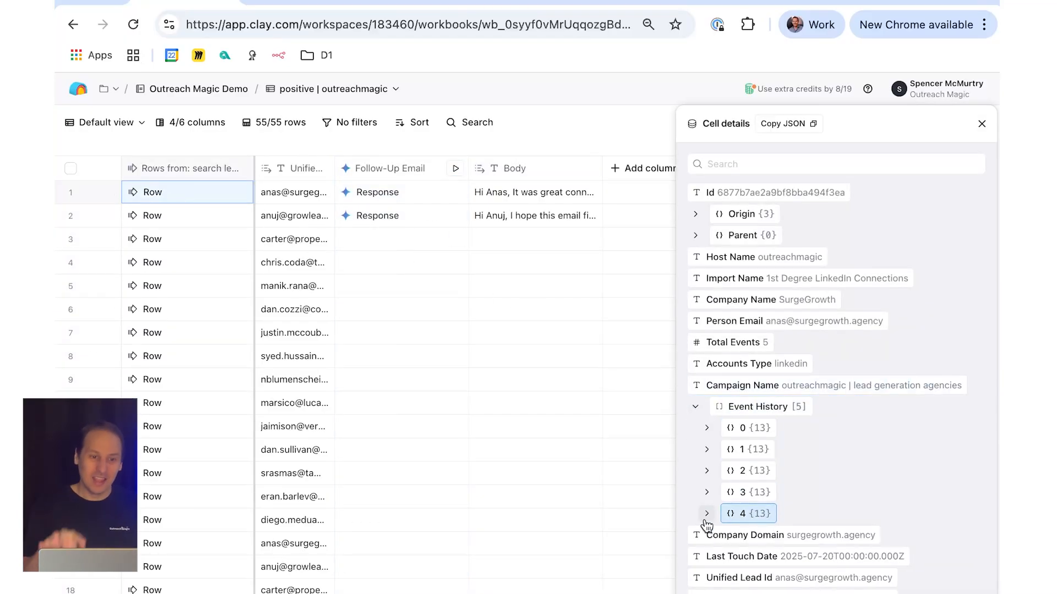
click(982, 123)
Step: Read the first row's generated email in the expanded Body view, close it, and select the second row's Body cell
click(502, 192)
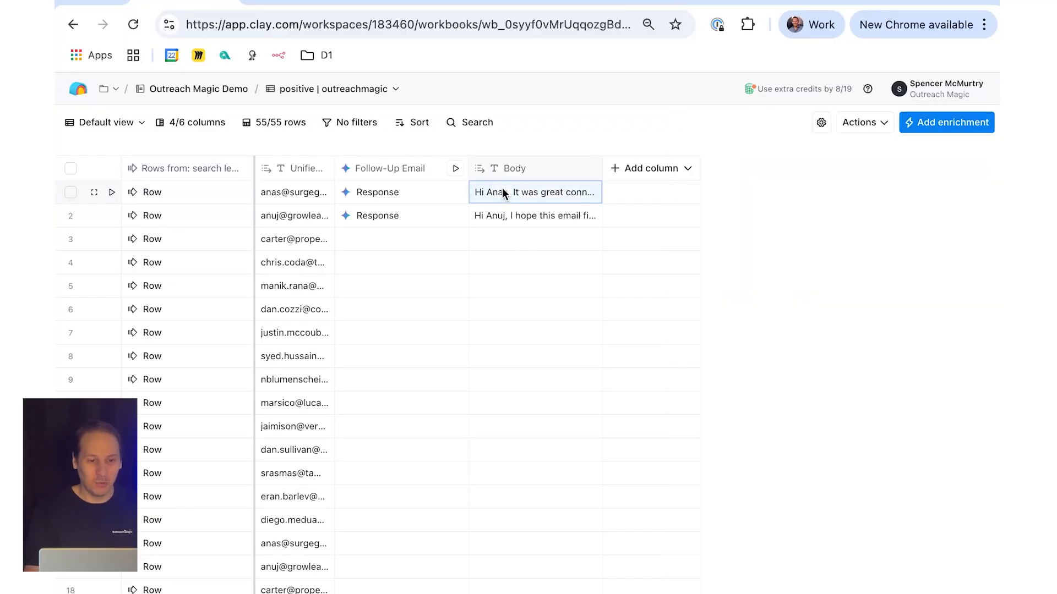
triple_click(502, 187)
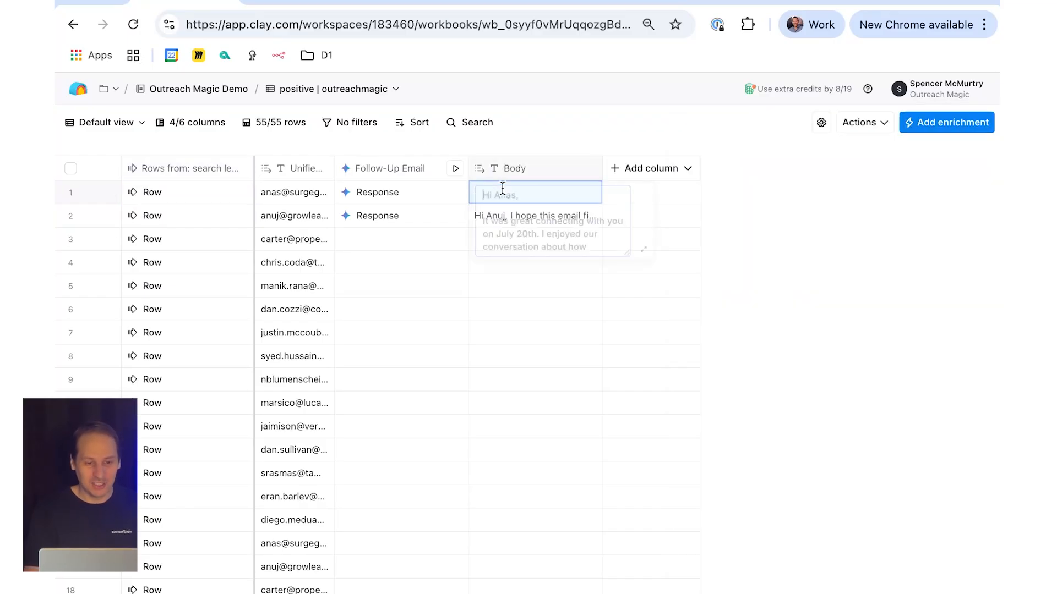
click(658, 254)
double_click(563, 197)
click(644, 254)
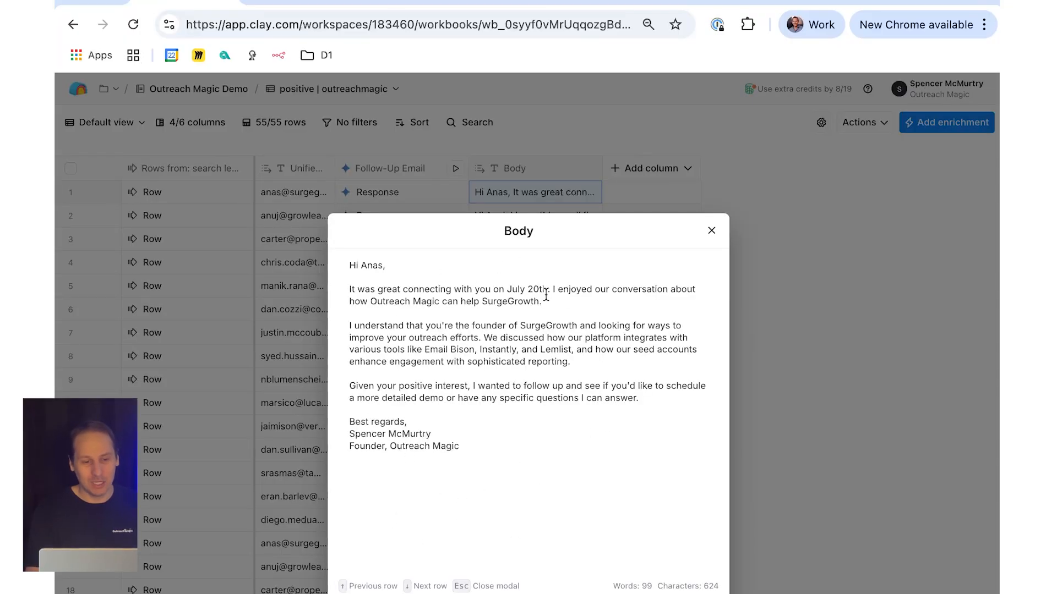
click(711, 230)
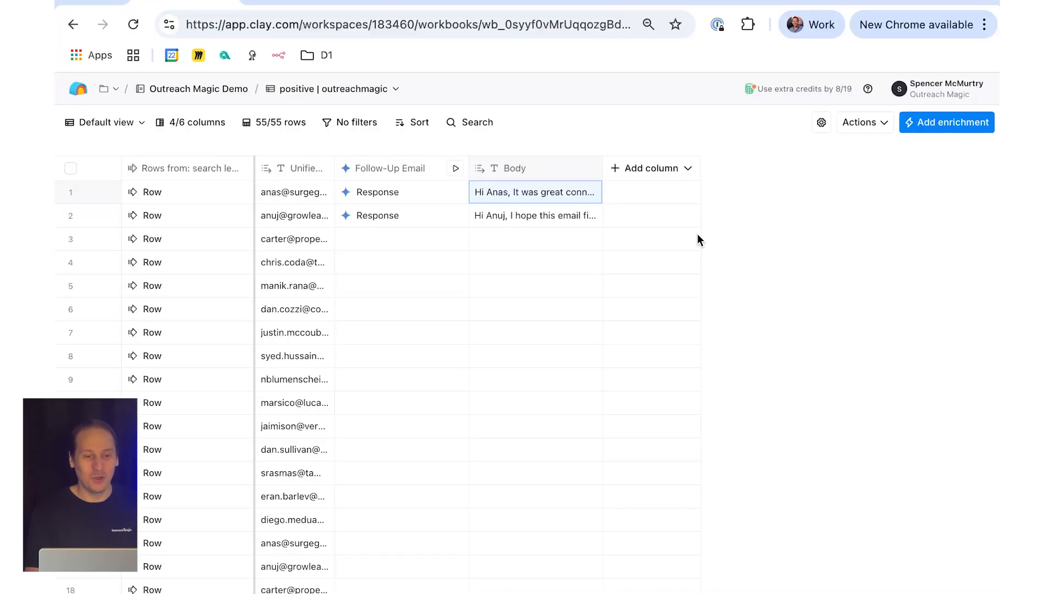
click(534, 221)
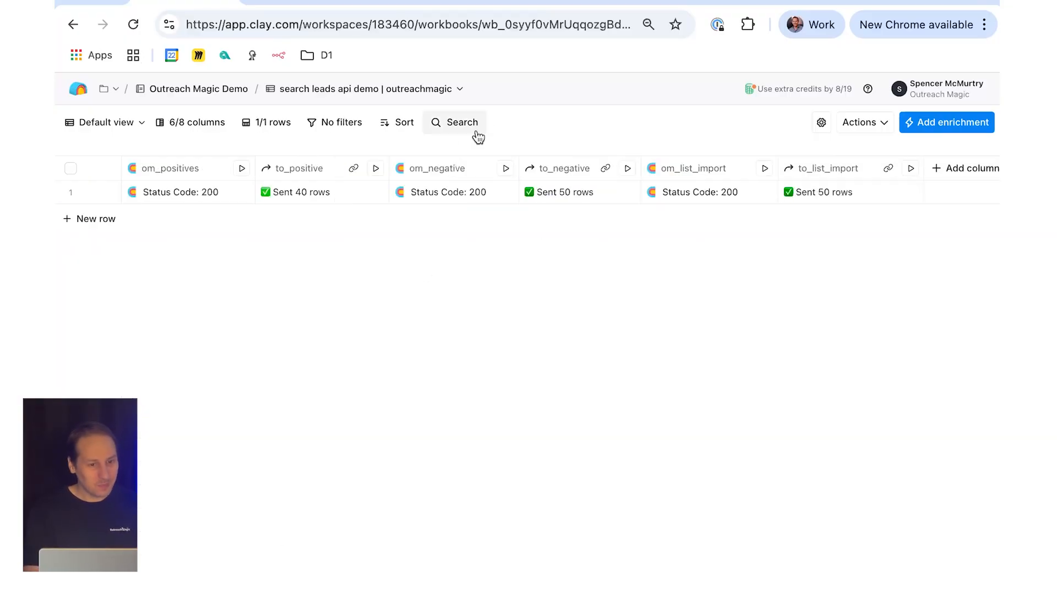
Step: Review the om_negative column's request body in the search leads api demo table, and open the negative | outreachmagic table
click(443, 168)
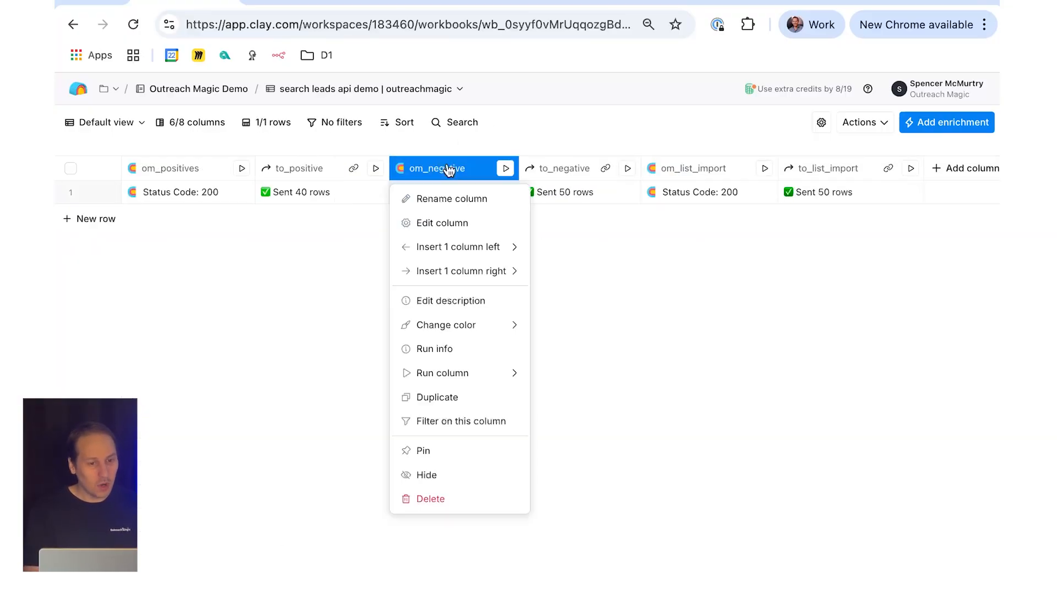
click(456, 226)
scroll(864, 545, down, 7)
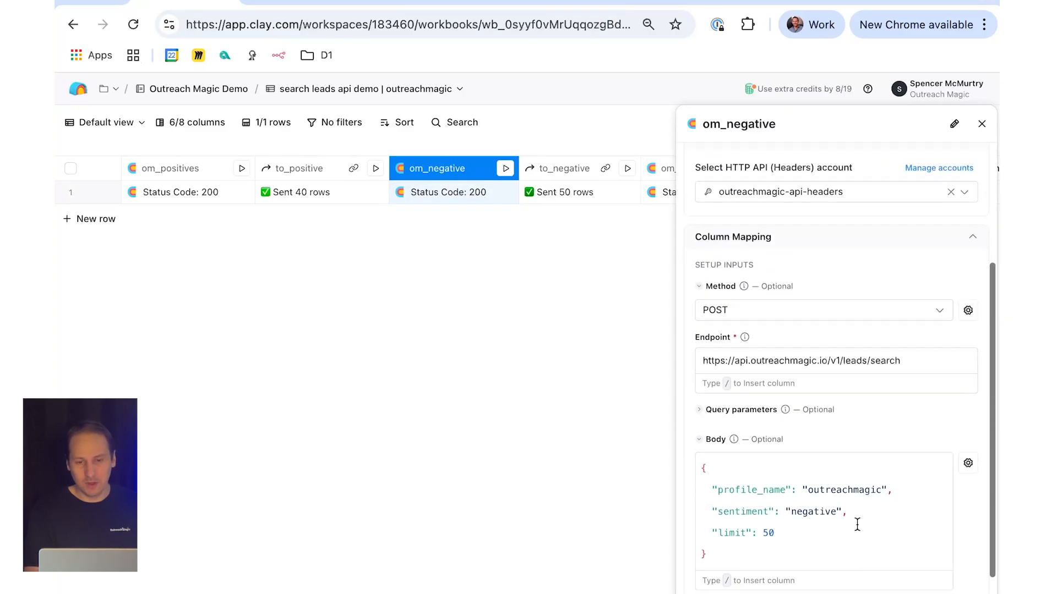
click(981, 124)
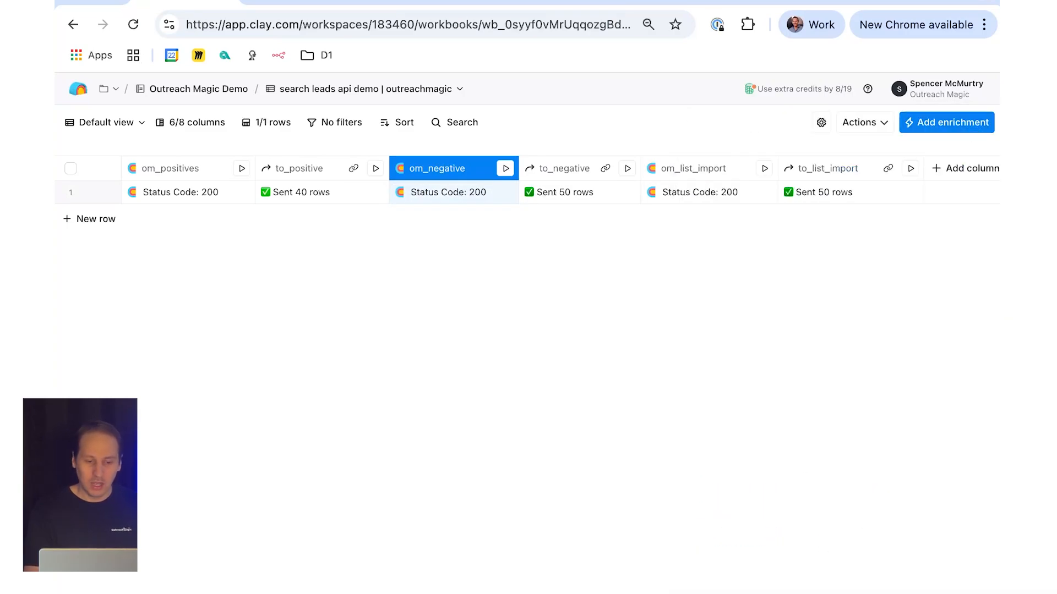
click(528, 593)
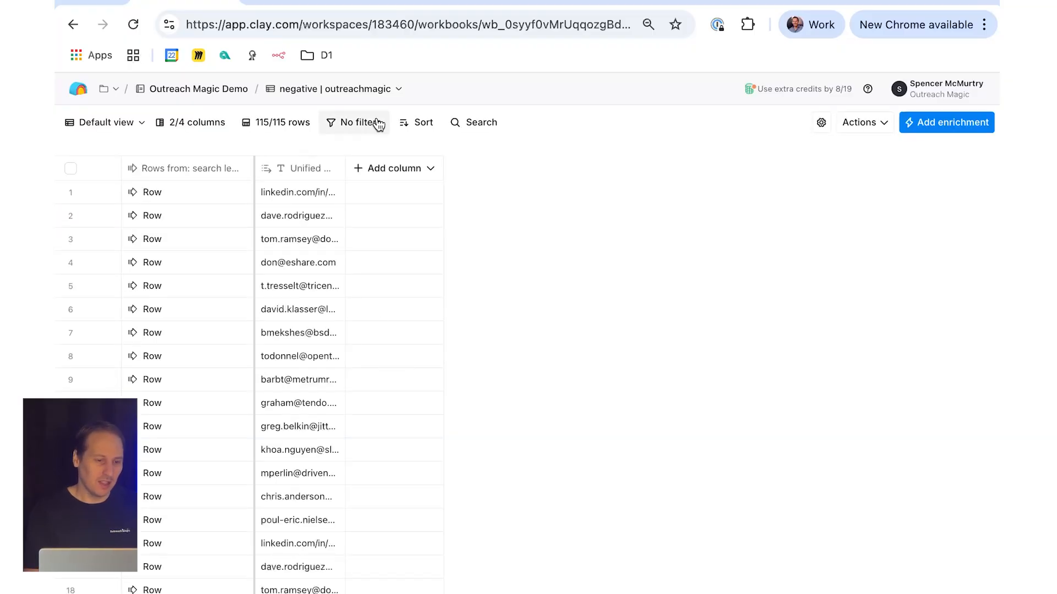
Step: Back in the search leads api demo table, examine the om_list_import column's request body and its returned records, closing each view
click(220, 593)
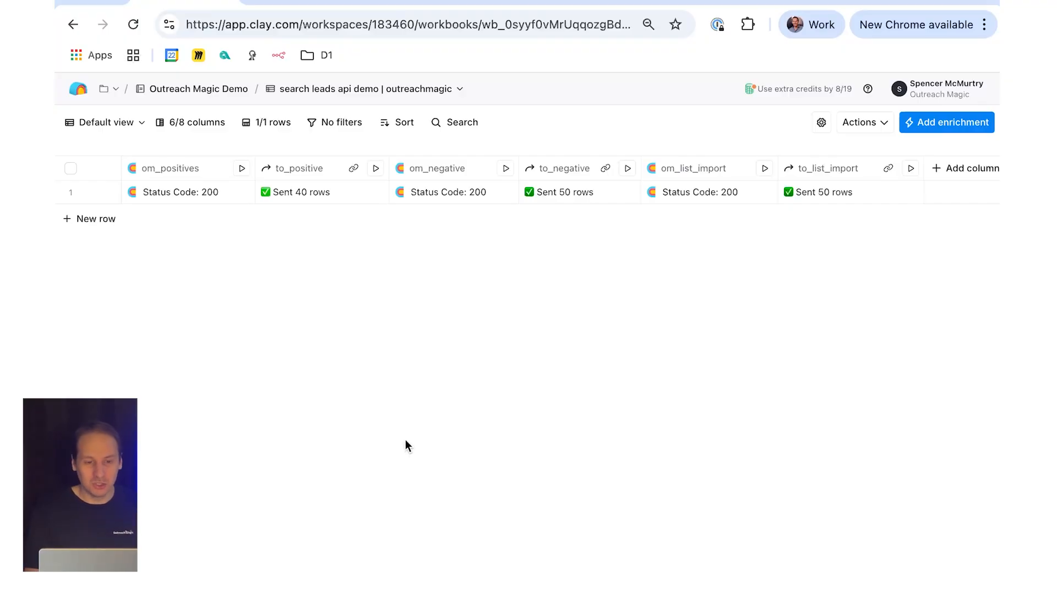
click(683, 171)
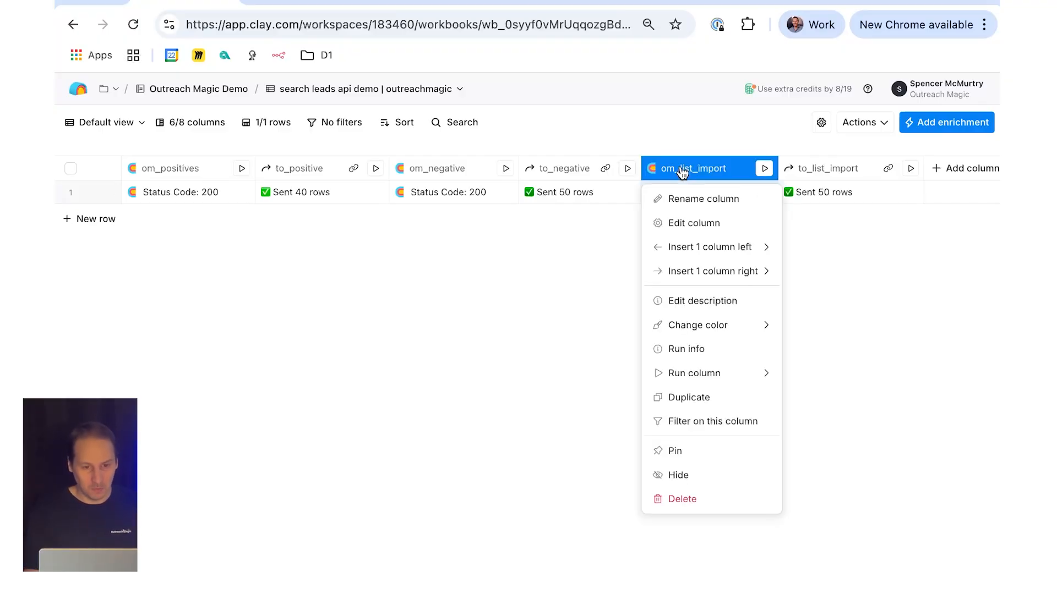
click(693, 223)
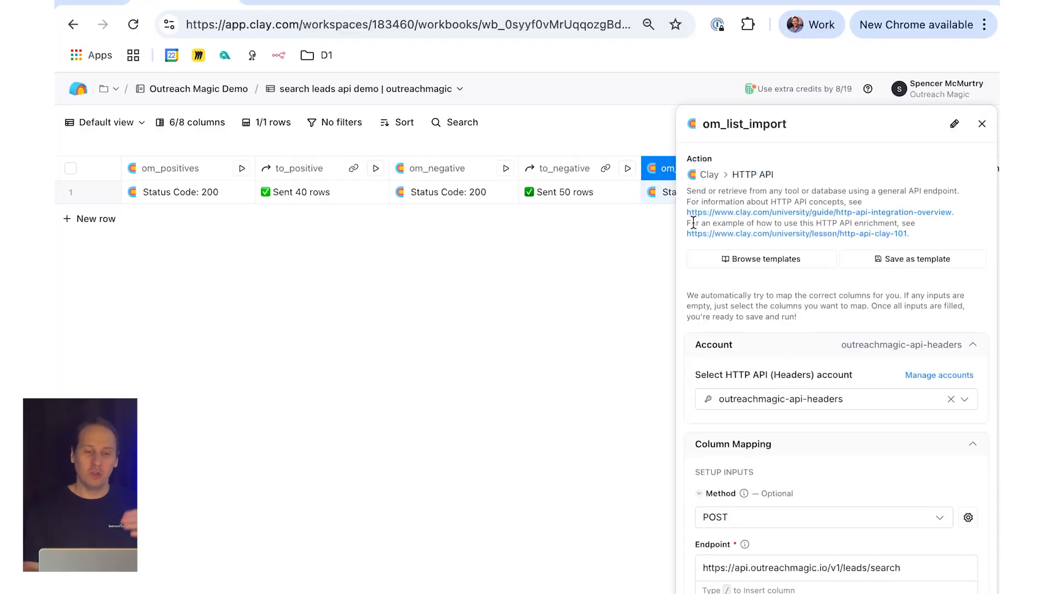
scroll(693, 223, down, 10)
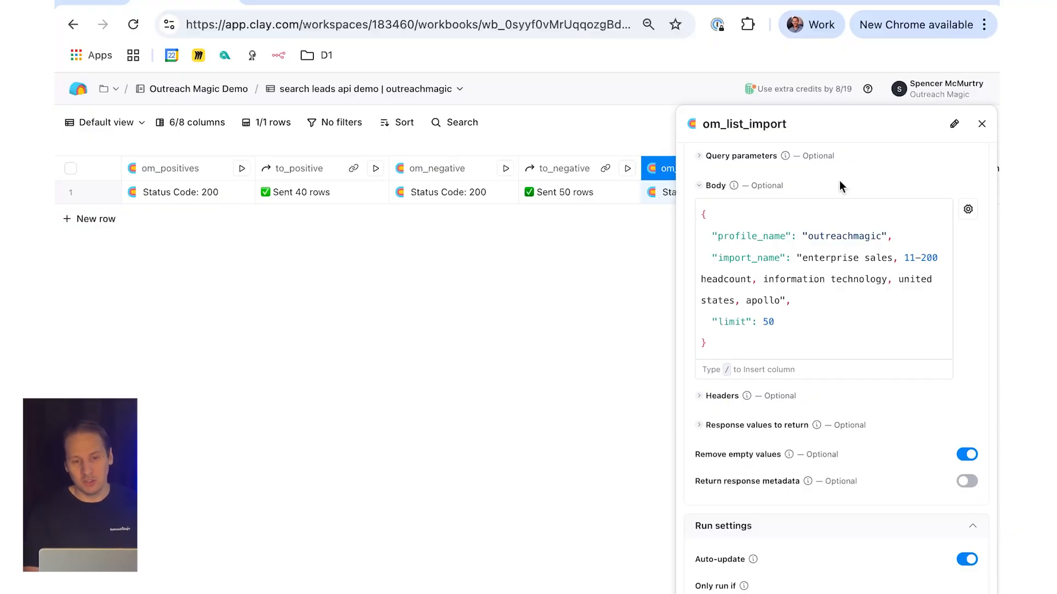
click(982, 124)
click(670, 198)
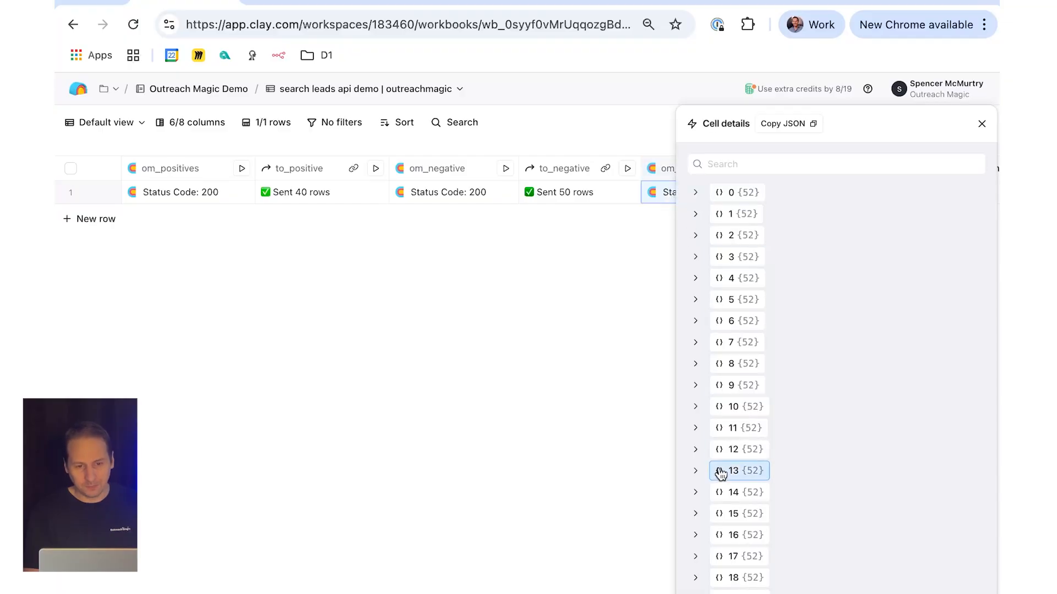
click(981, 124)
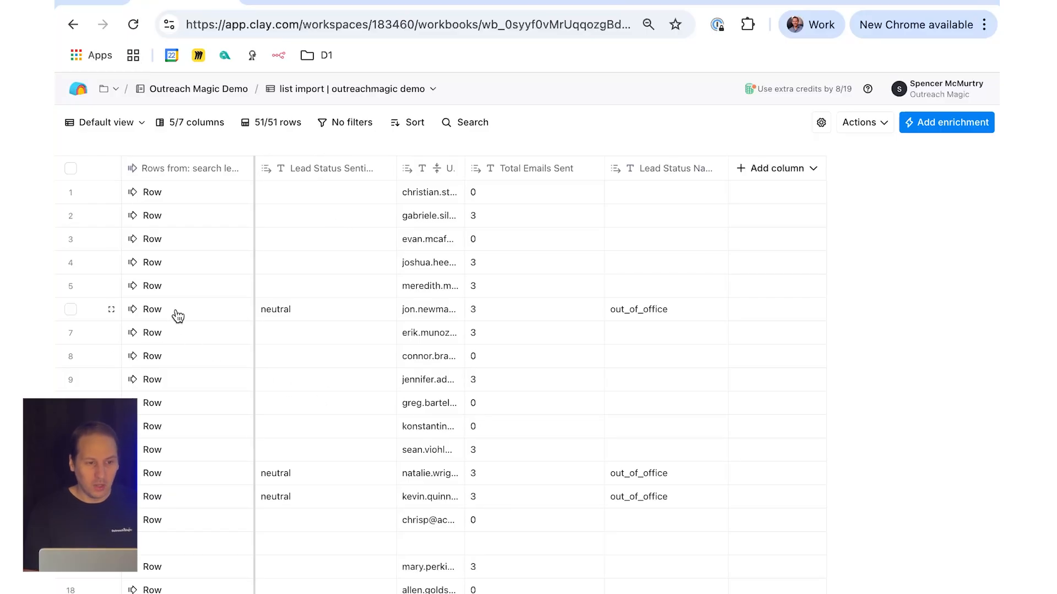
Step: Look through the list import | outreachmagic demo table, comparing Total Emails Sent with lead status down to row 36
scroll(352, 315, down, 5)
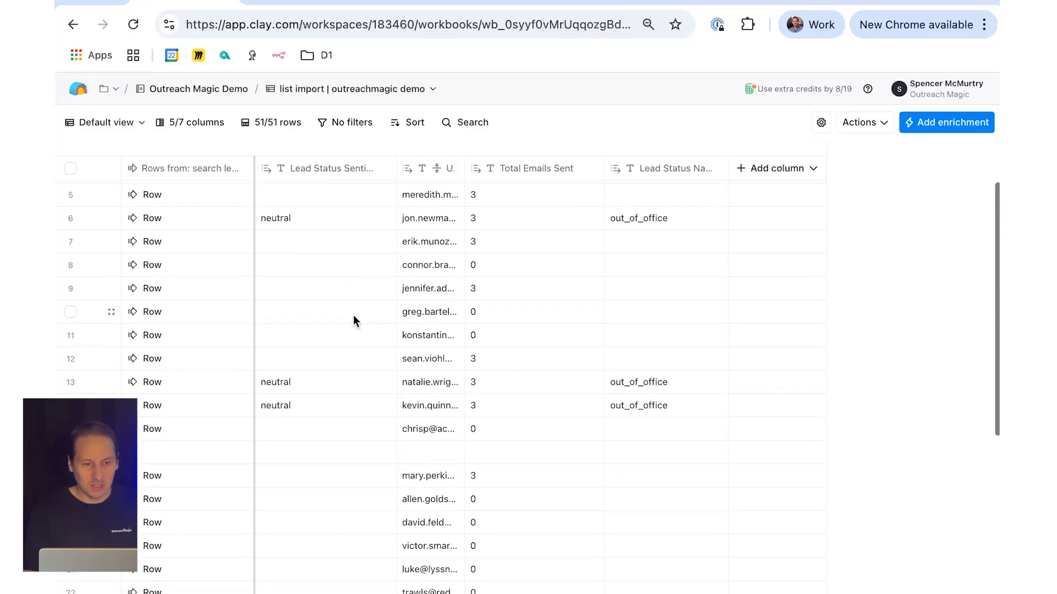
scroll(353, 315, up, 5)
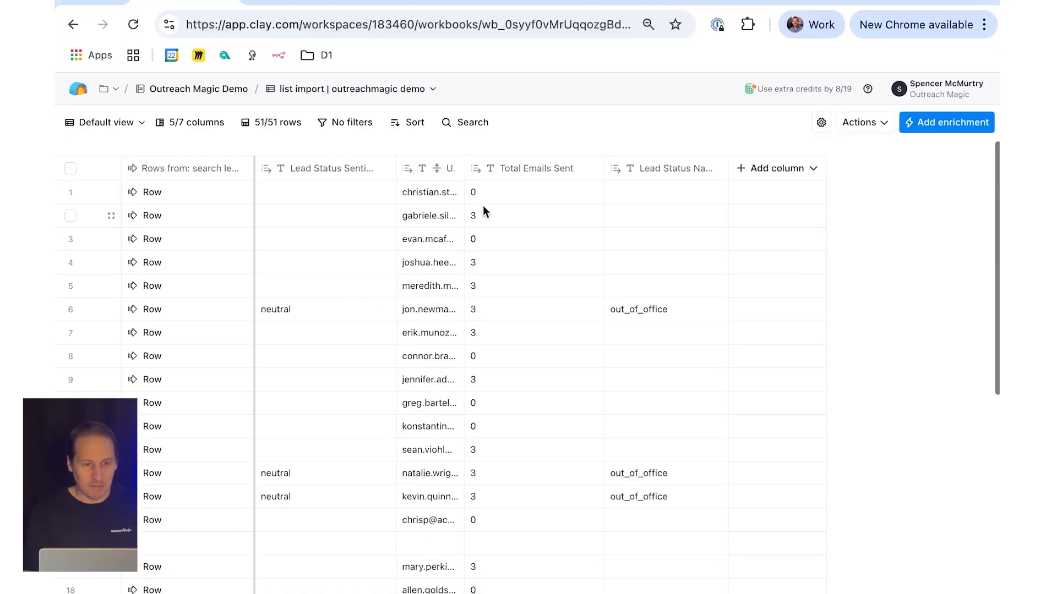
click(520, 223)
click(507, 270)
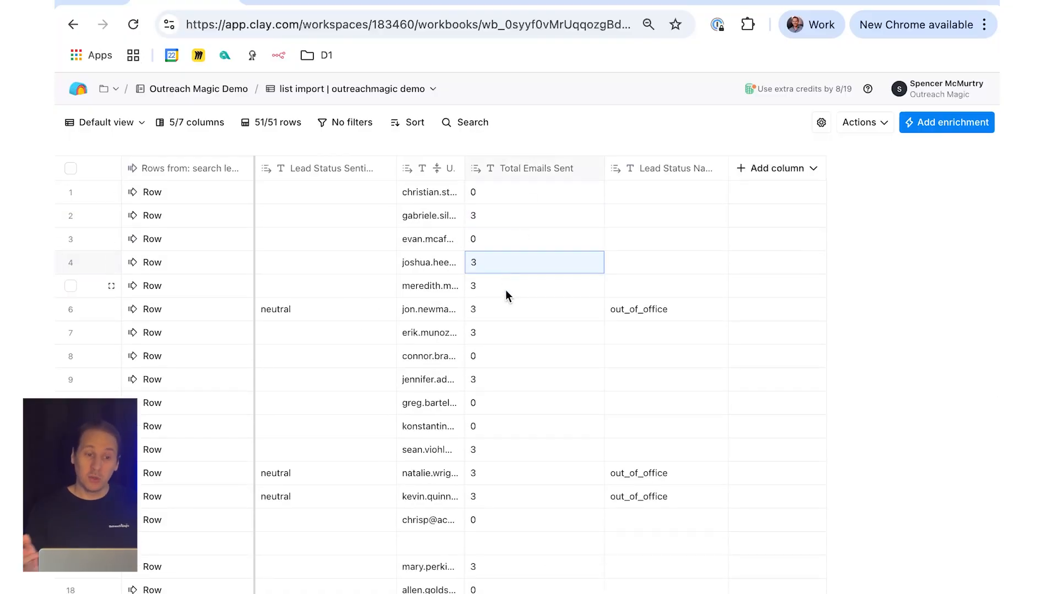
click(505, 291)
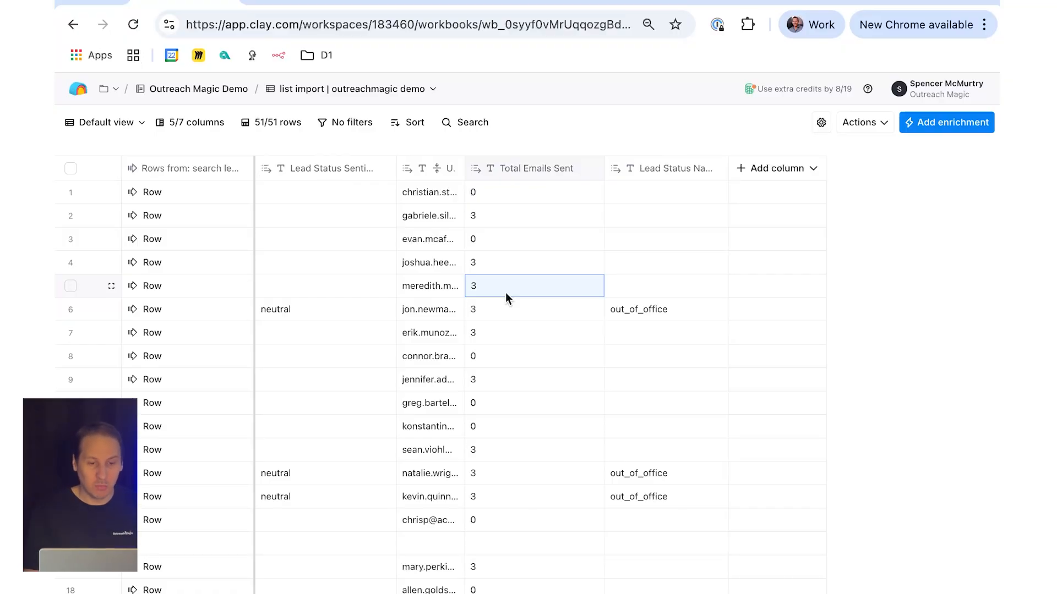
scroll(506, 293, down, 12)
click(537, 322)
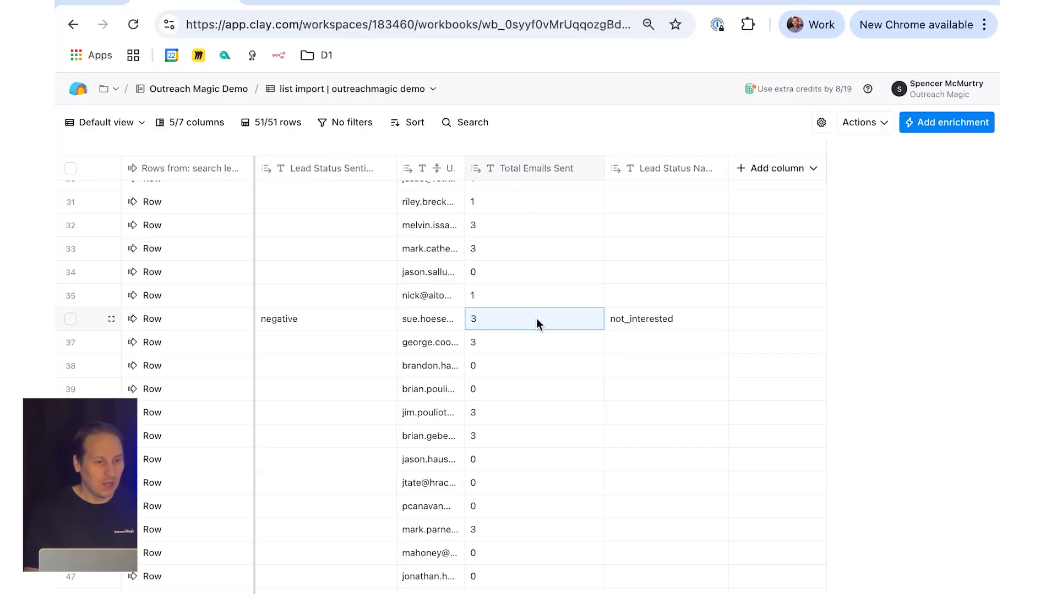
Step: Add Last Touch Date as a new column from the cell details of row 36, and close the details
click(183, 324)
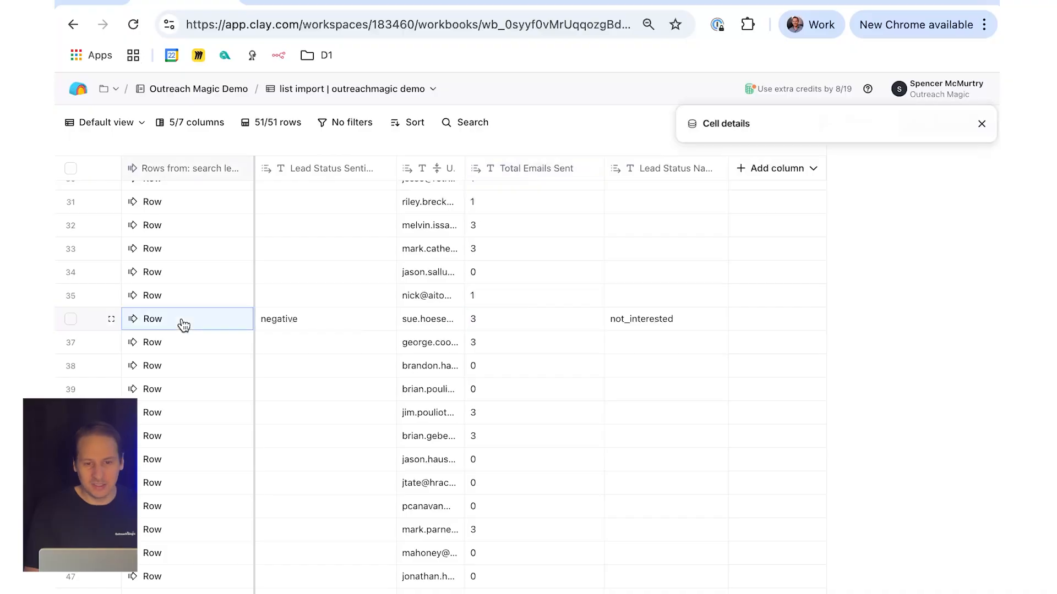
mouse_move(843, 341)
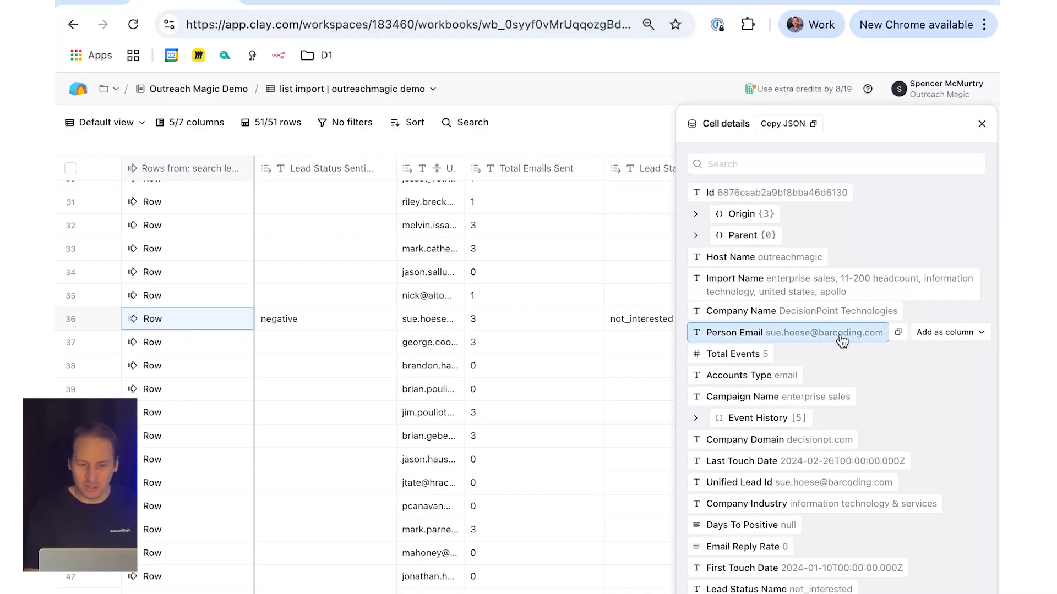
mouse_move(903, 468)
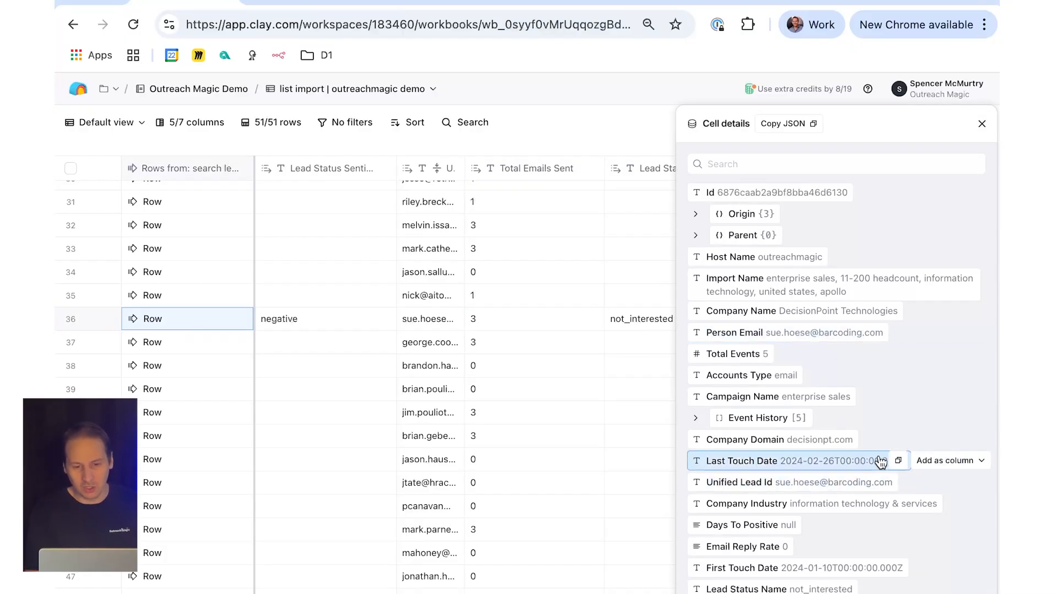
click(946, 461)
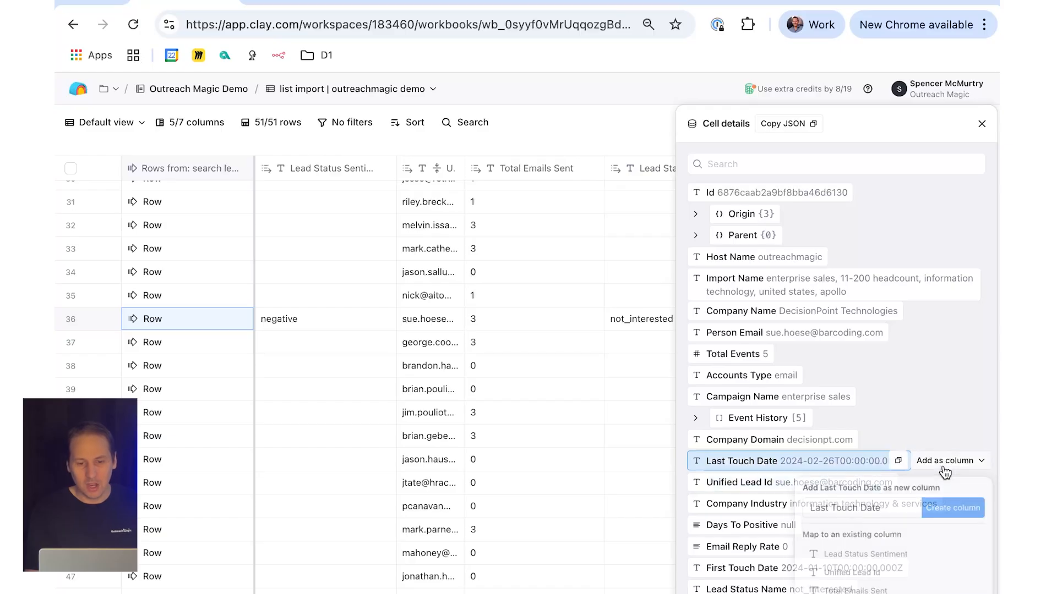
click(946, 507)
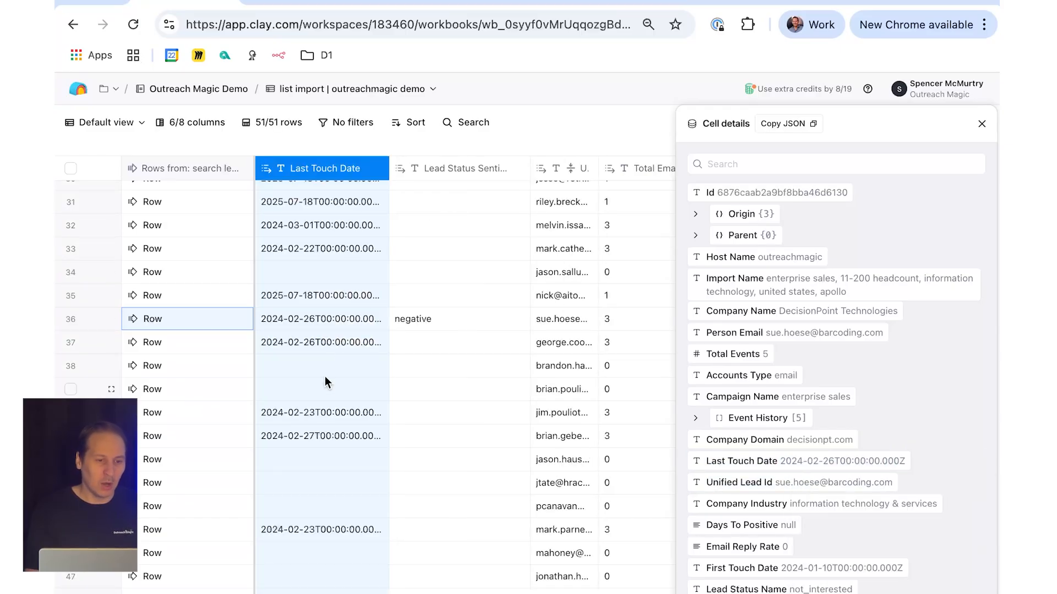
click(324, 319)
click(978, 125)
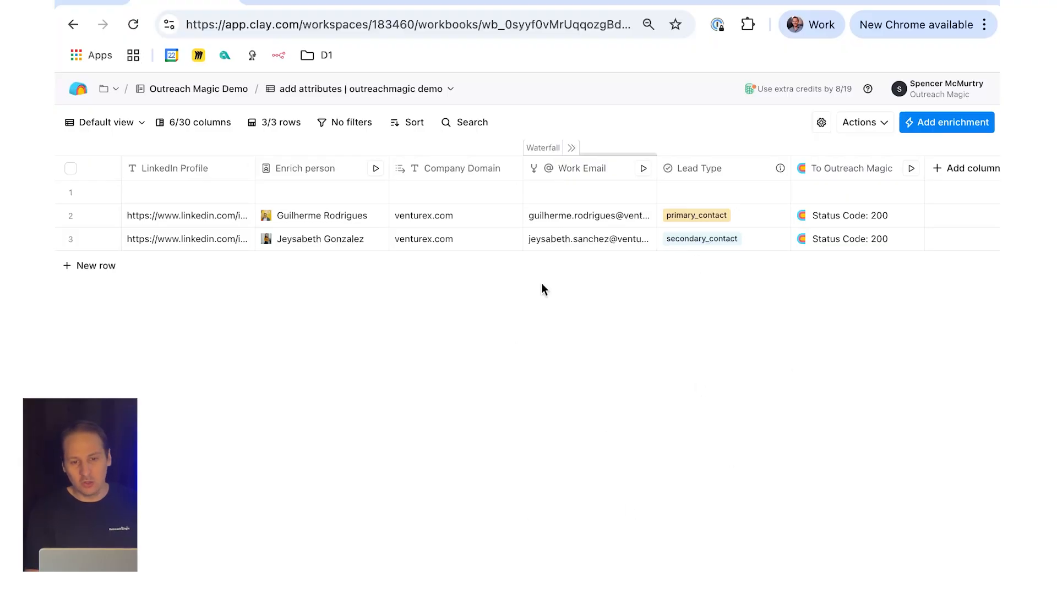
Step: In the add attributes | outreachmagic demo table, view the cell details of the primary_contact row's To Outreach Magic result
click(841, 221)
click(842, 226)
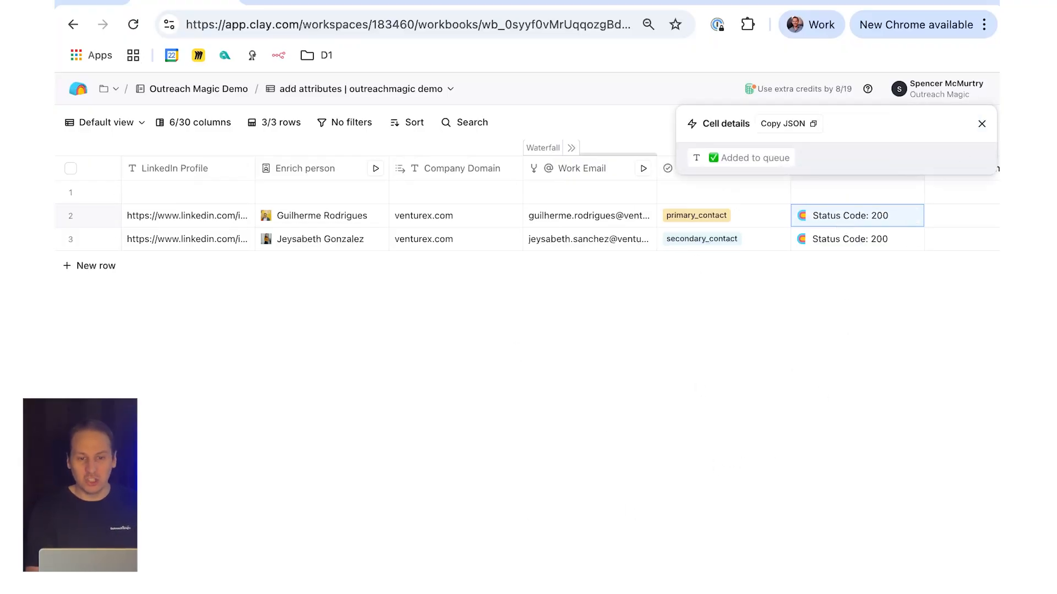
Step: Close the cell details and open the To Outreach Magic column's configuration to examine its request method and webhook endpoint
click(982, 124)
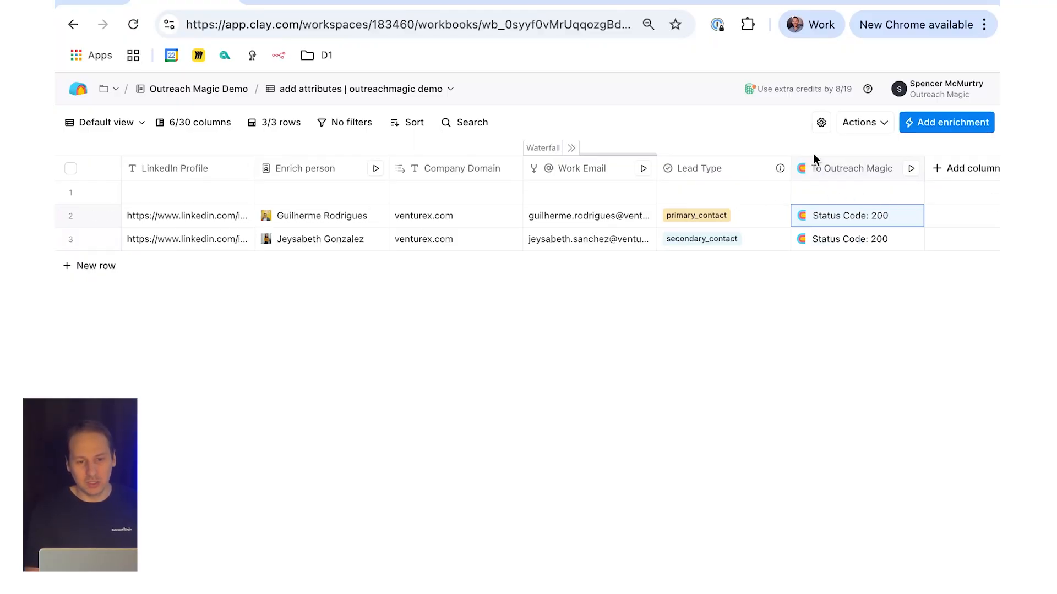
click(826, 169)
click(845, 233)
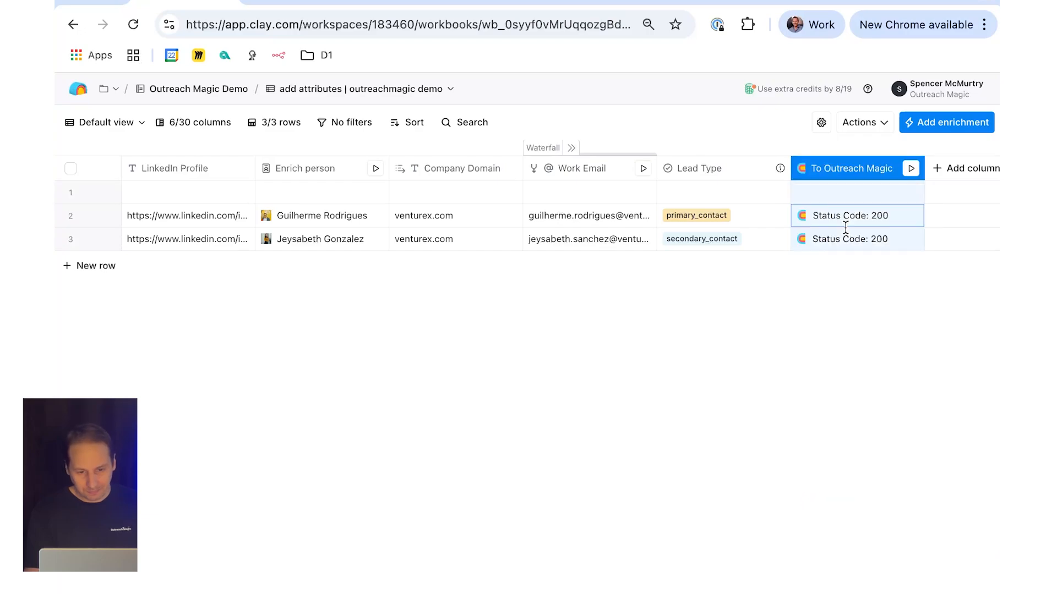
scroll(830, 410, down, 3)
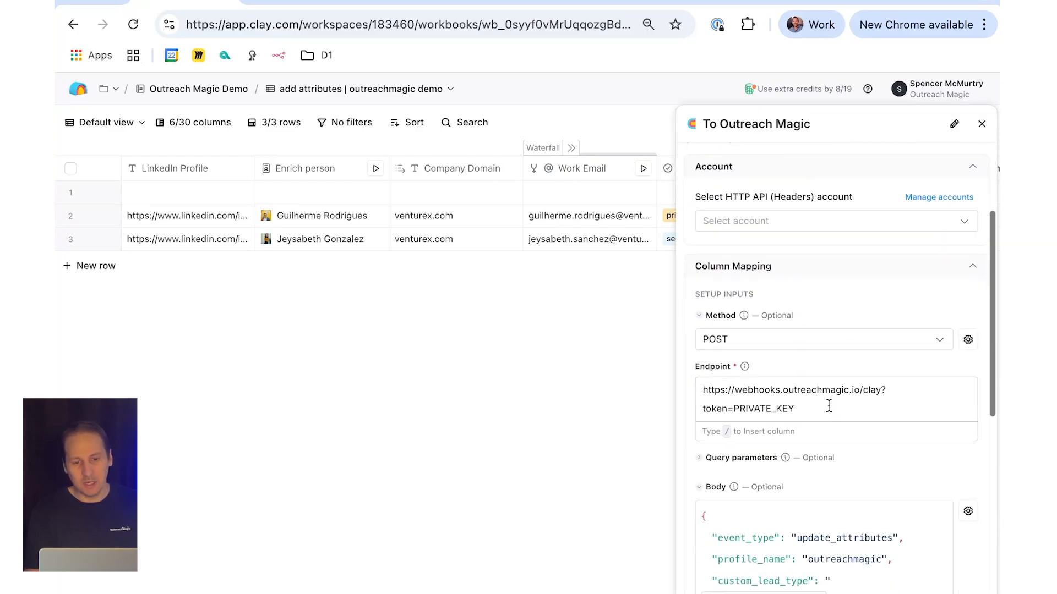
click(792, 416)
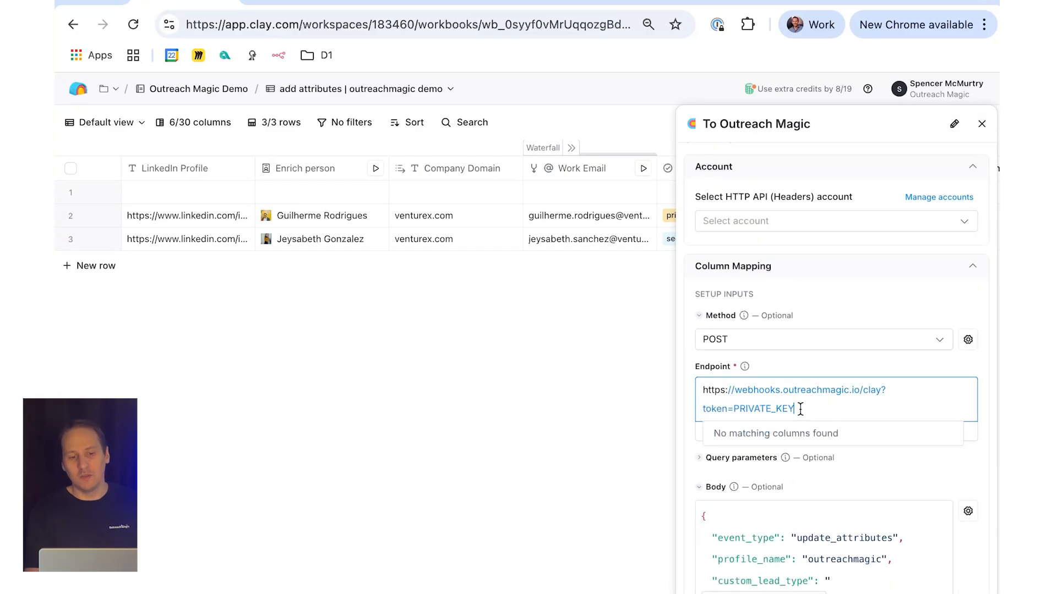
click(681, 405)
Step: Review the To Outreach Magic request body's attribute mappings from event_type through import_name, and close the column's configuration
scroll(681, 405, down, 4)
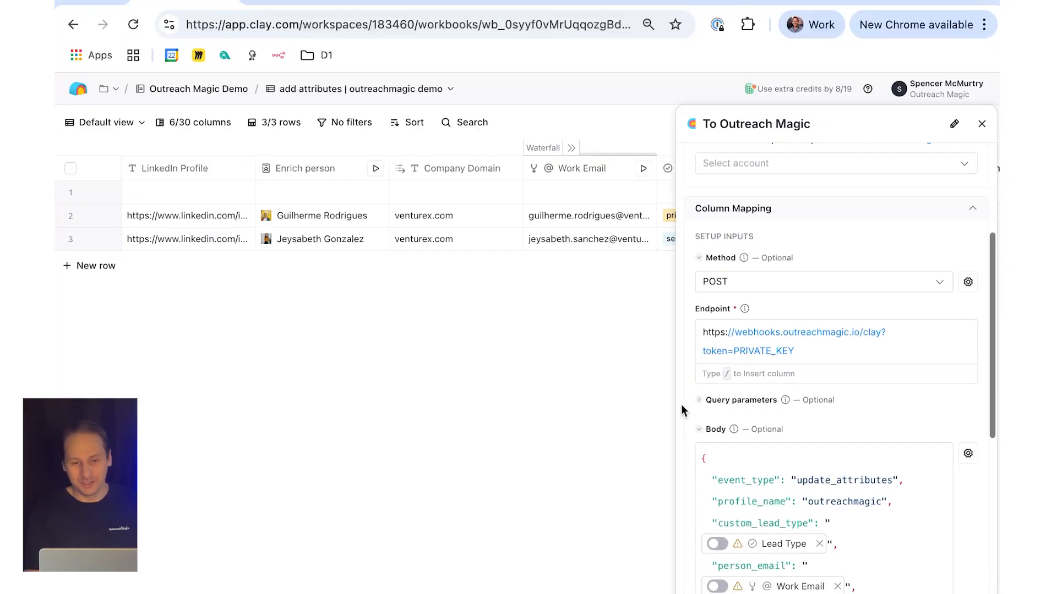
scroll(681, 404, down, 2)
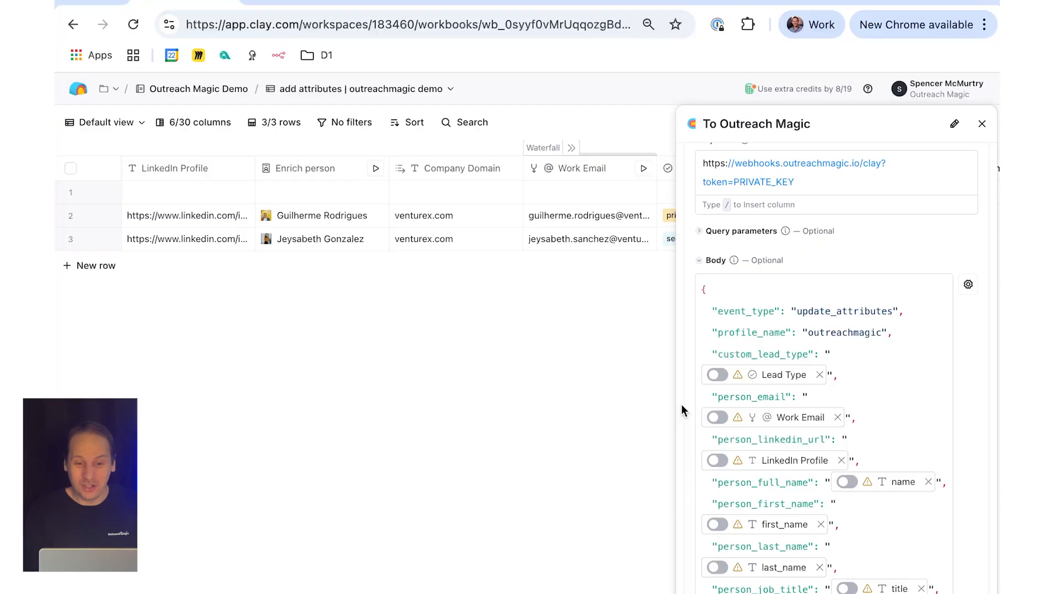
scroll(786, 333, down, 1)
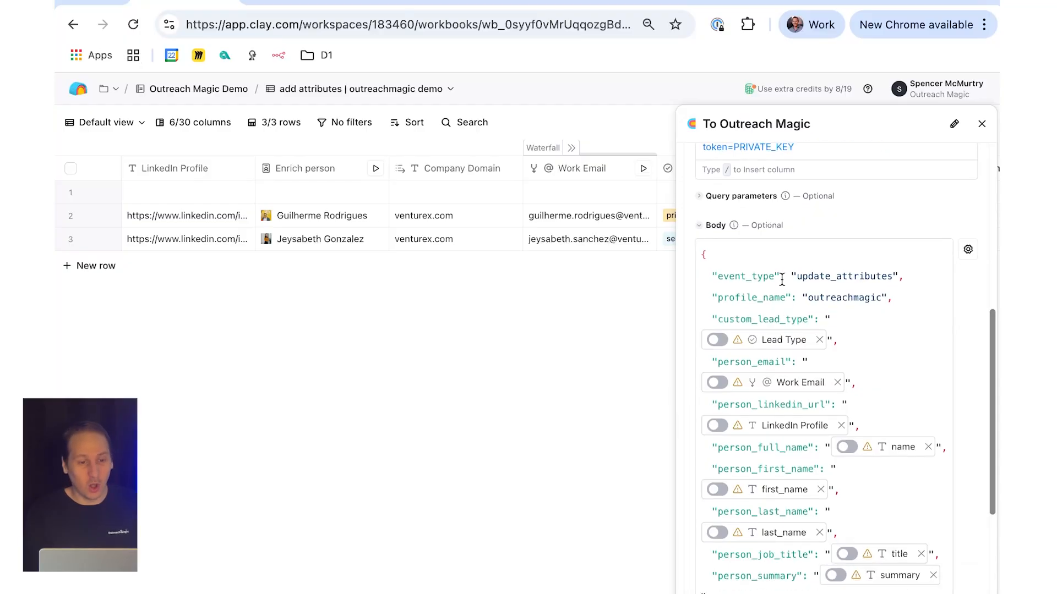
mouse_move(768, 344)
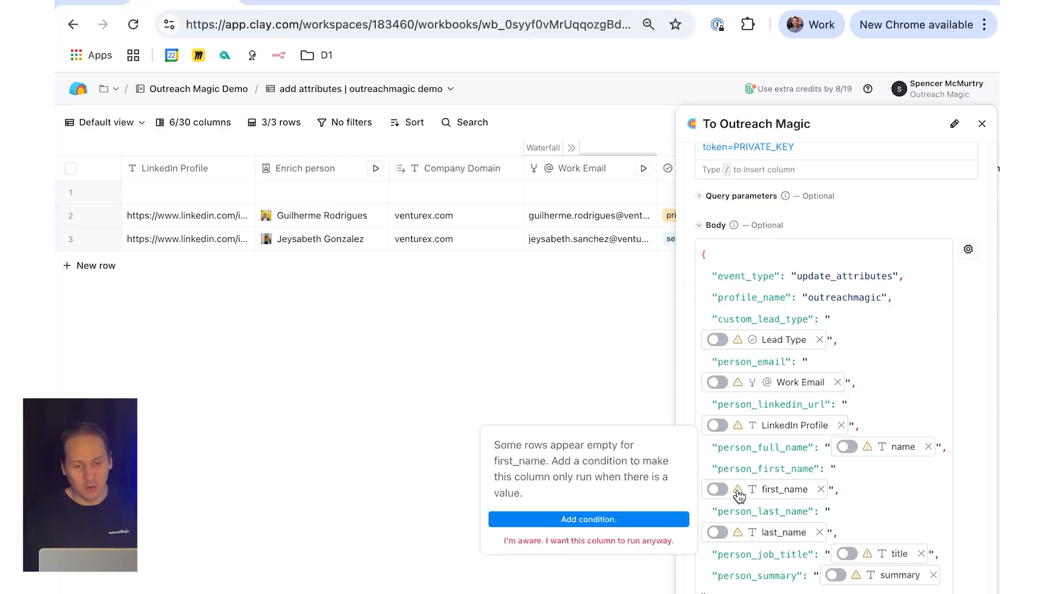
scroll(739, 497, down, 1)
scroll(739, 497, up, 1)
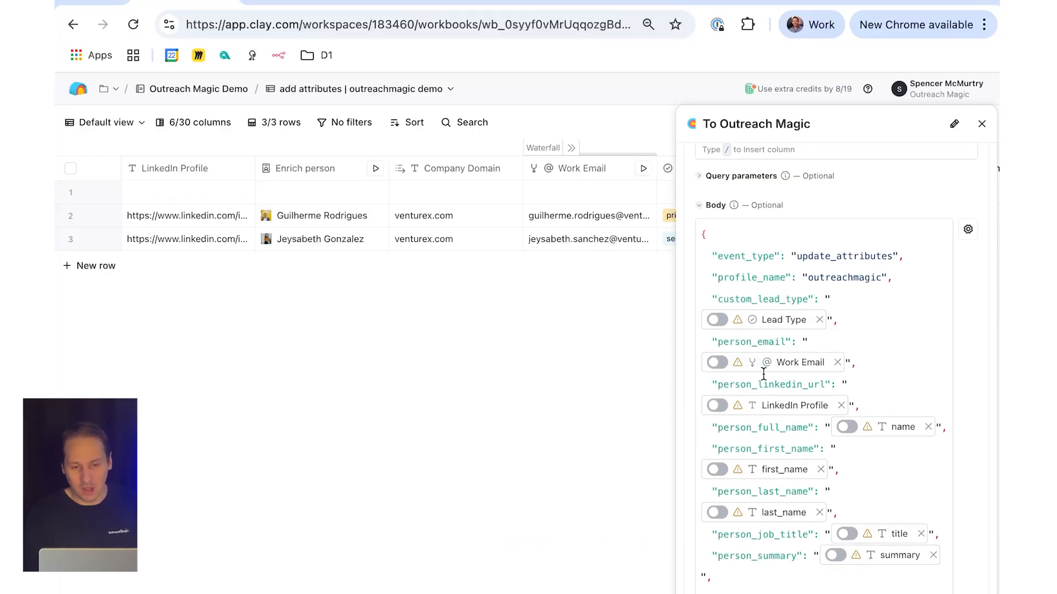
scroll(754, 489, down, 5)
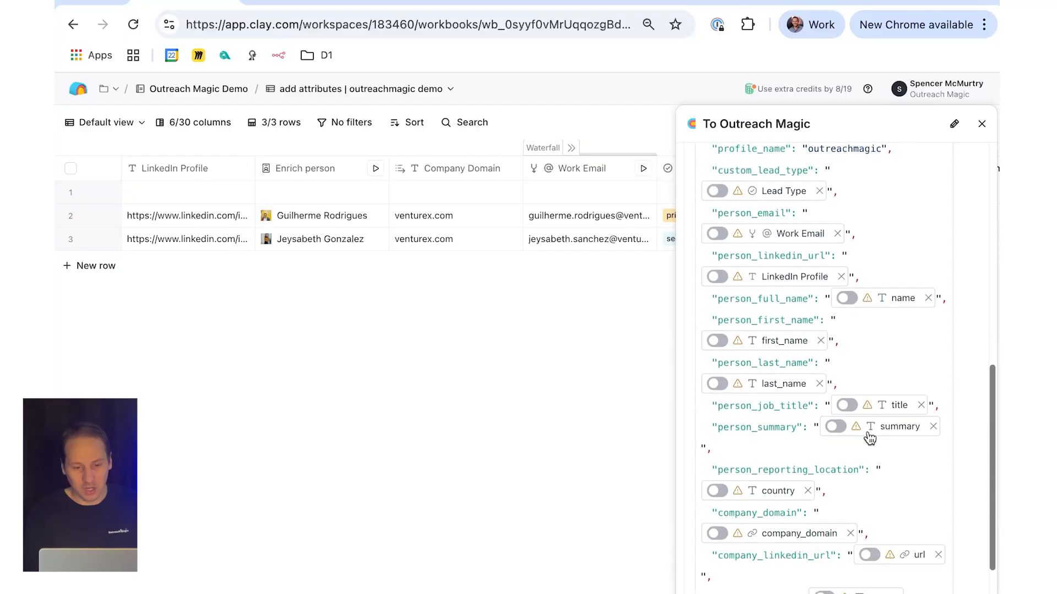
scroll(781, 535, down, 5)
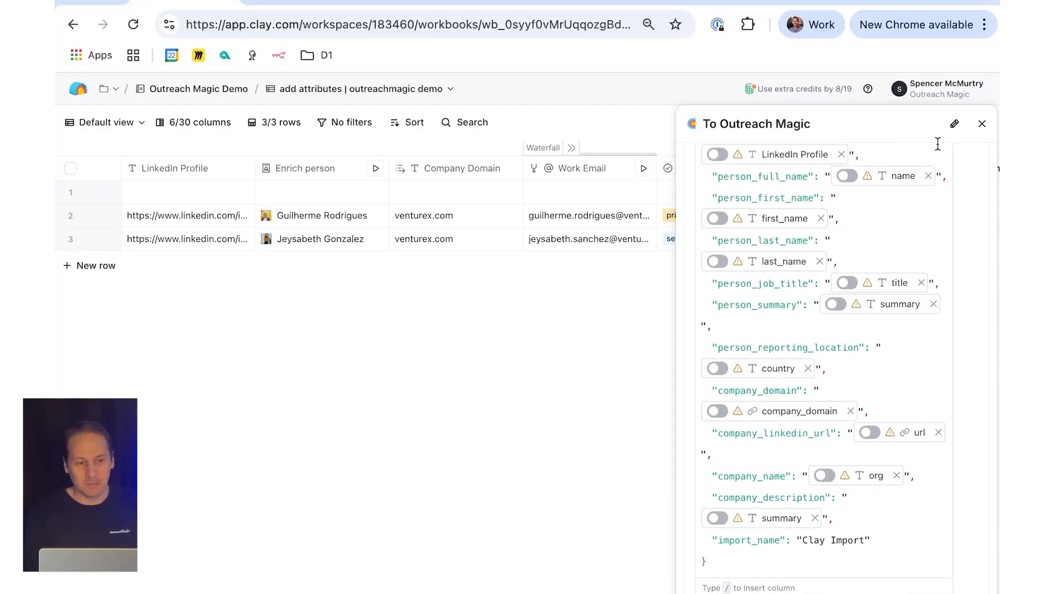
click(983, 128)
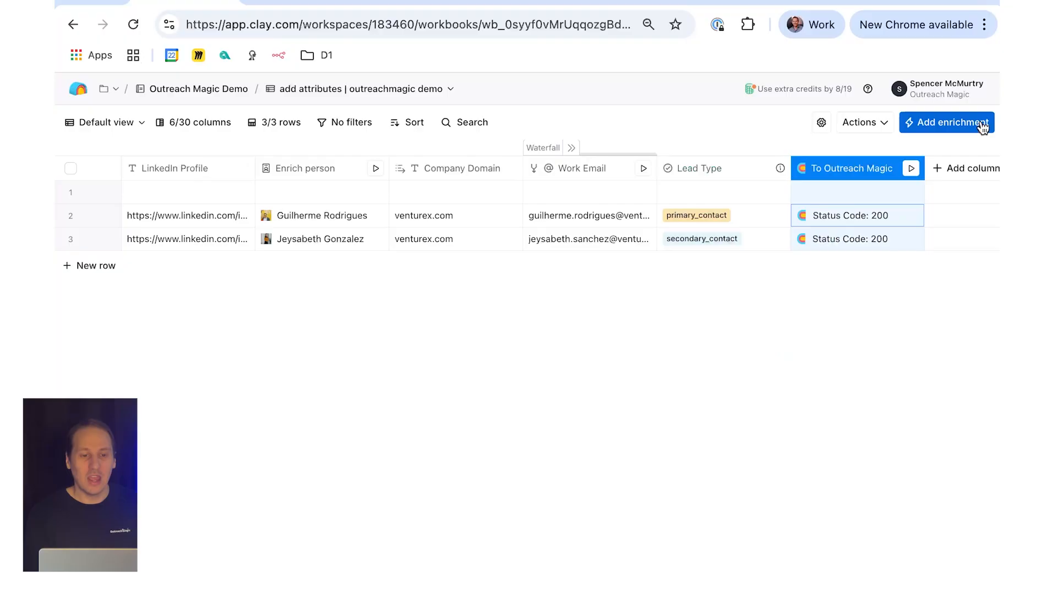
Step: Expand the Work Email waterfall to examine its individual lookup and validation columns
click(571, 148)
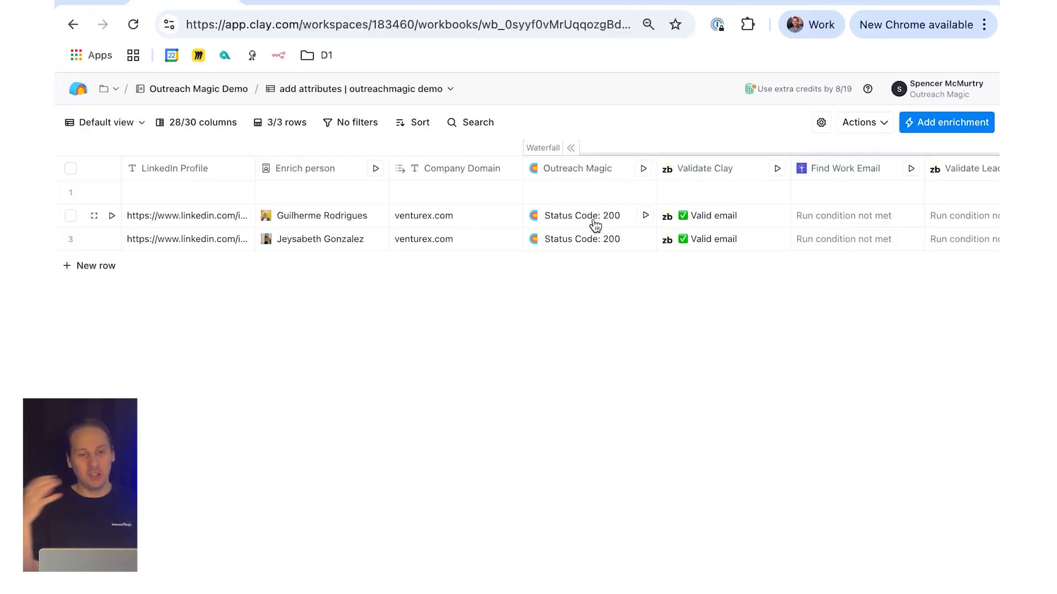